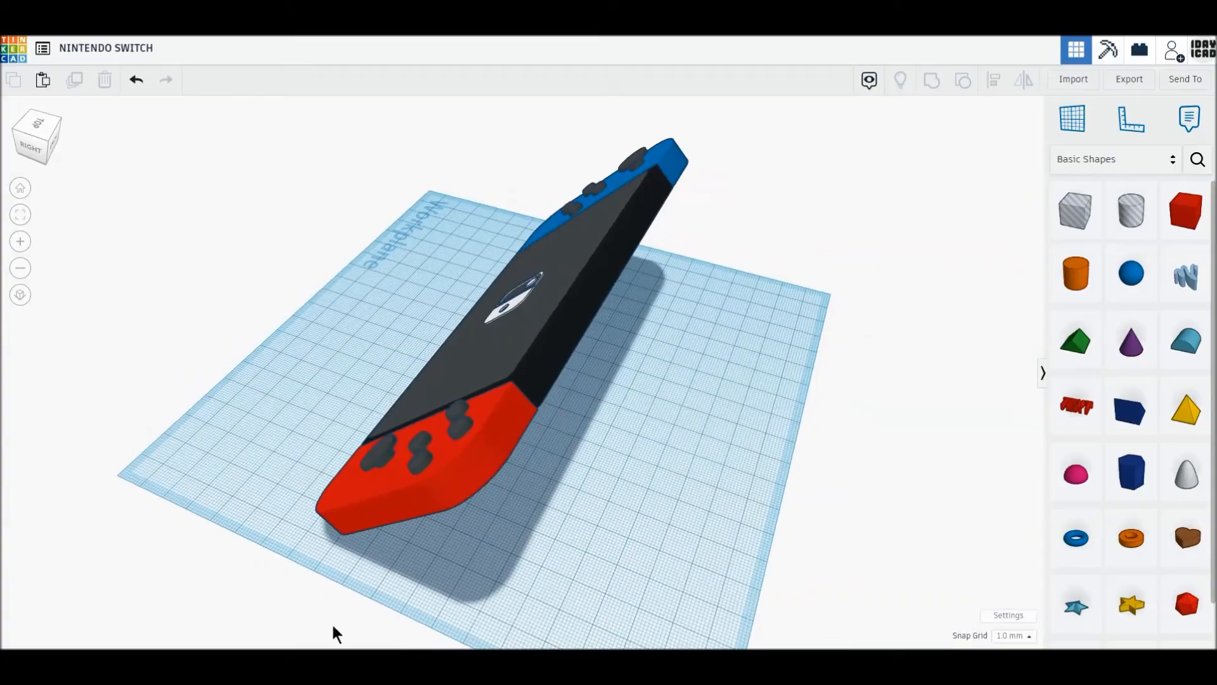
{"action": "right_click_drag", "start_coordinate": [43, 631], "coordinate": [456, 634]}
{"action": "left_click", "coordinate": [20, 191]}
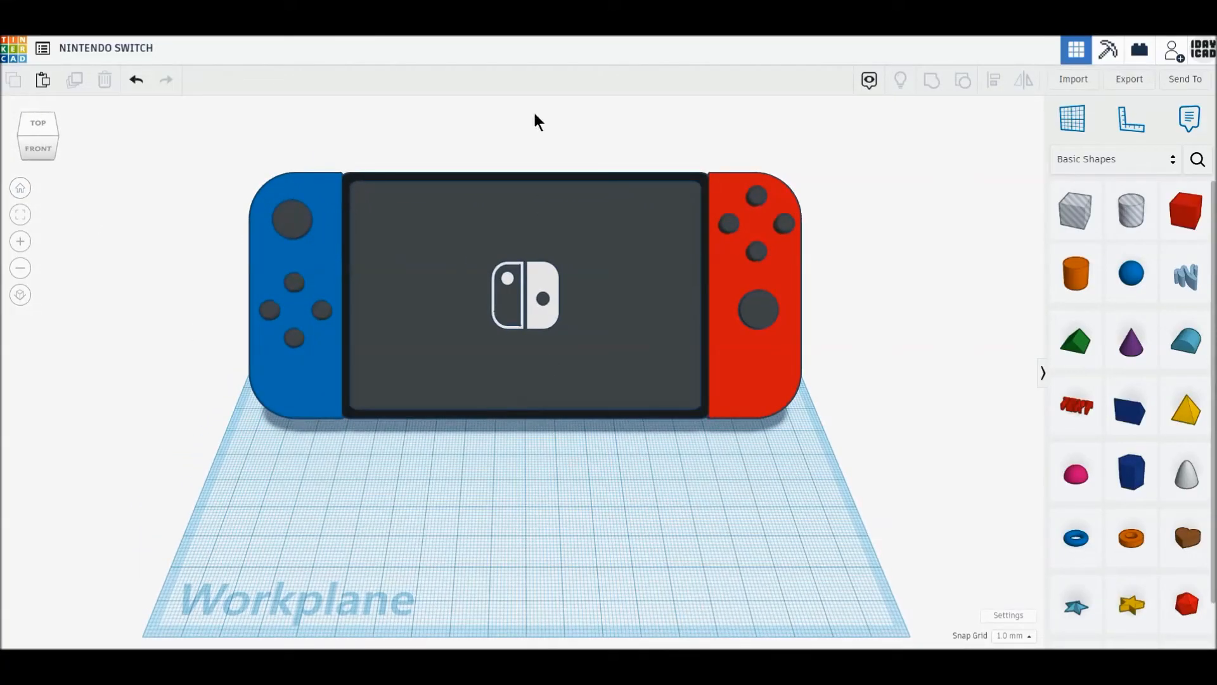
{"action": "scroll", "coordinate": [533, 116], "scroll_direction": "up", "scroll_amount": 3}
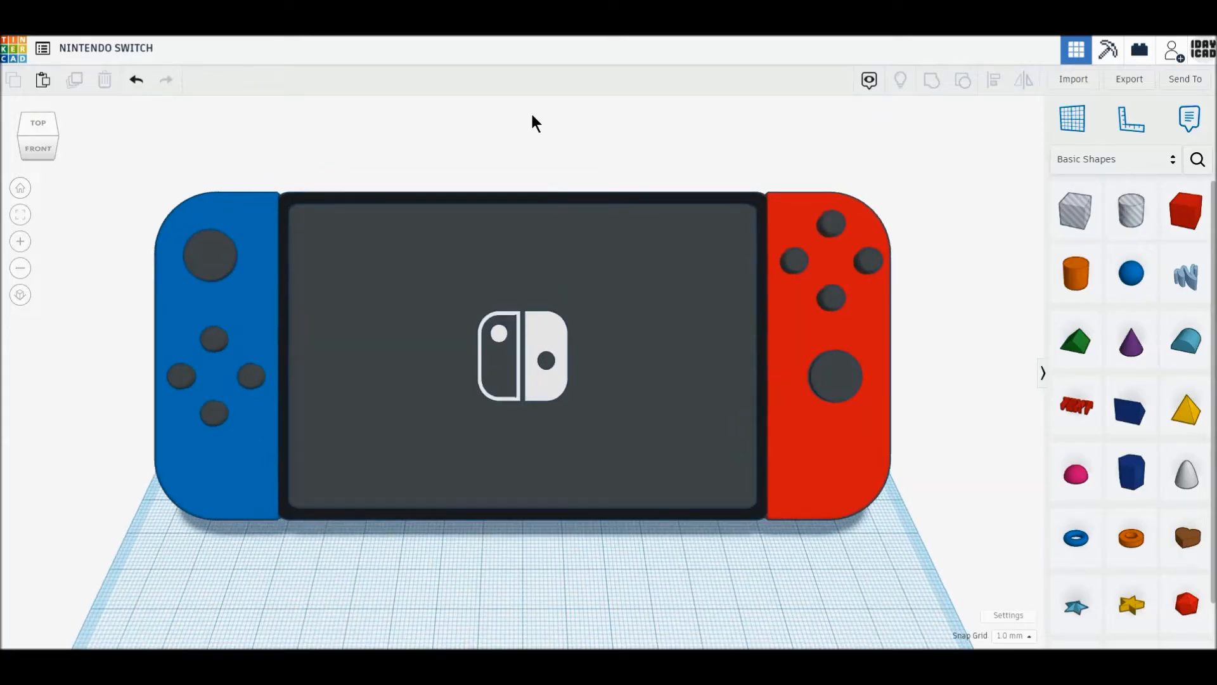
{"action": "scroll", "coordinate": [532, 116], "scroll_direction": "up", "scroll_amount": 1}
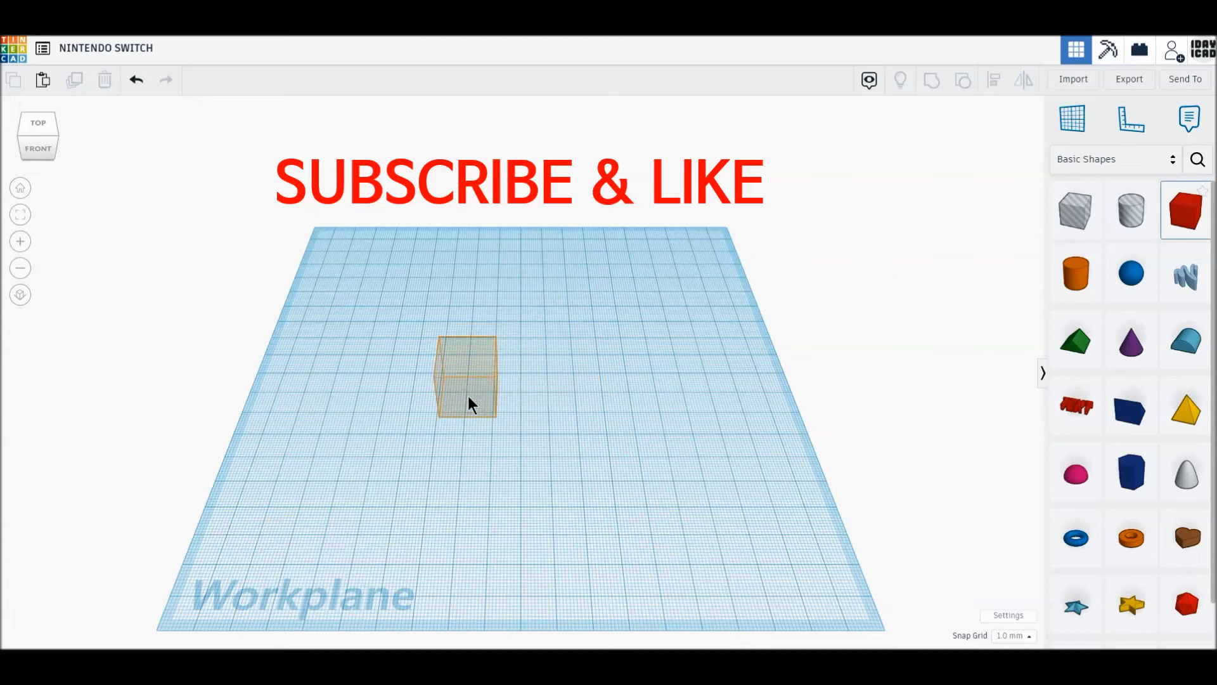
Step: Place a box on the workplane and size it 120 mm long, 80 mm deep and 10 mm high
{"action": "left_click", "coordinate": [468, 395]}
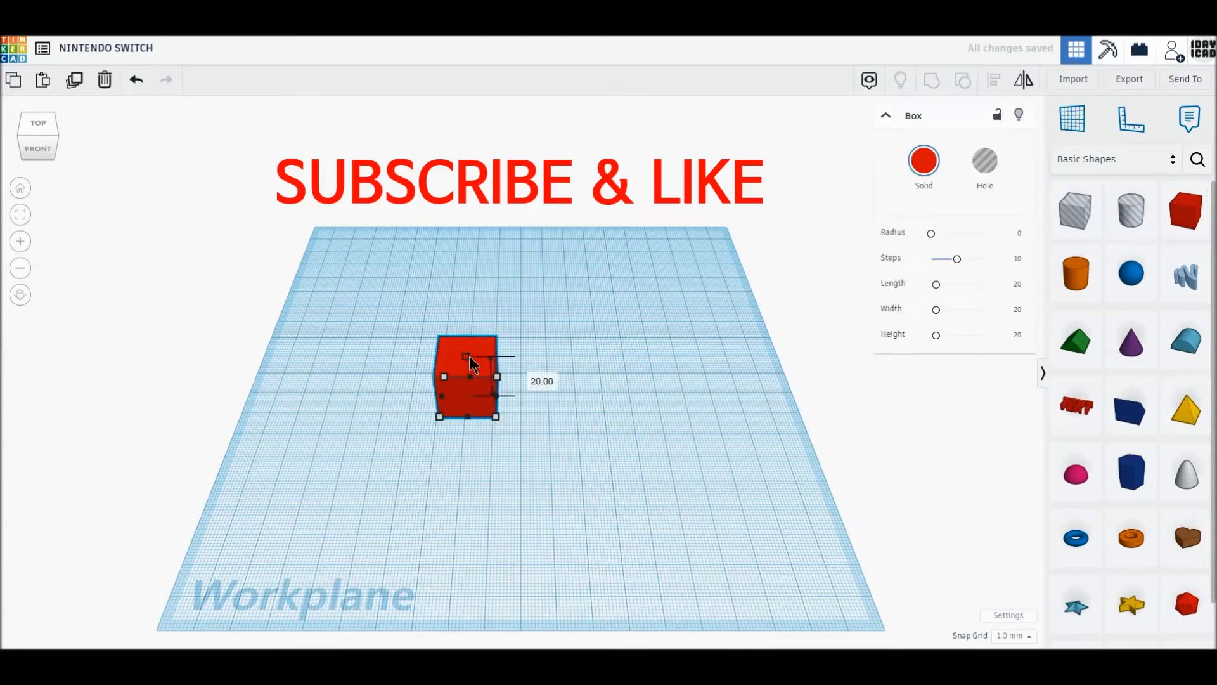
{"action": "type", "text": "10"}
{"action": "key", "text": "Return"}
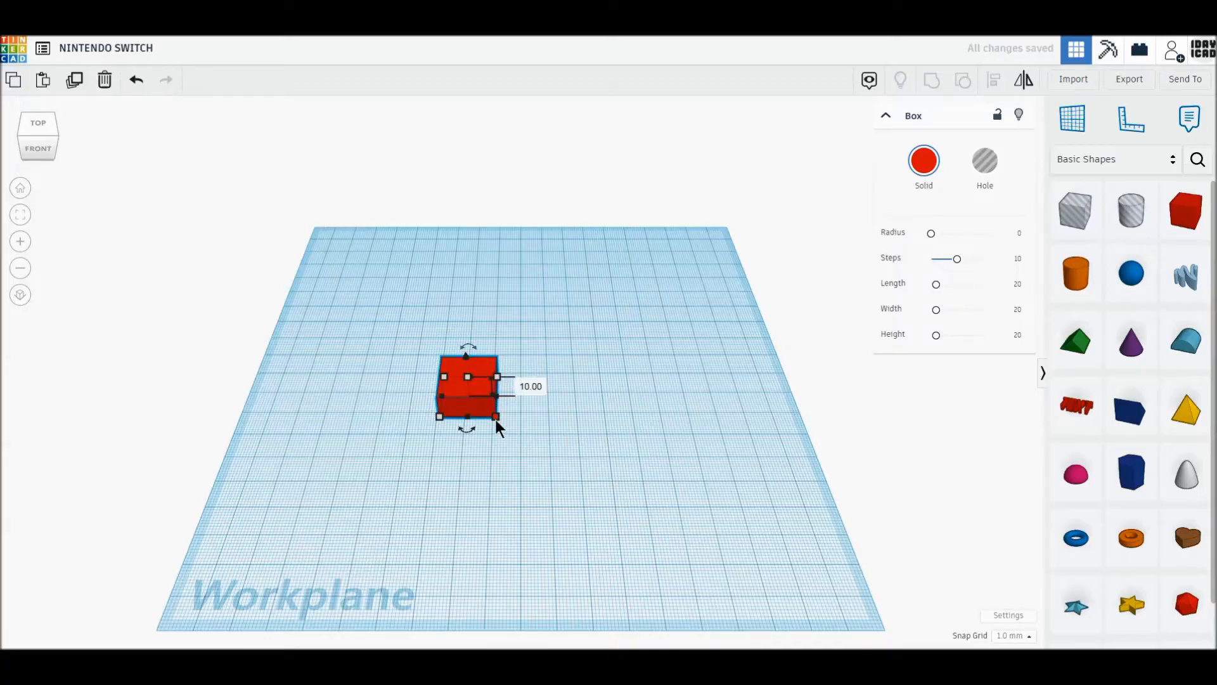
{"action": "key", "text": "Tab"}
{"action": "type", "text": "120"}
{"action": "key", "text": "Return"}
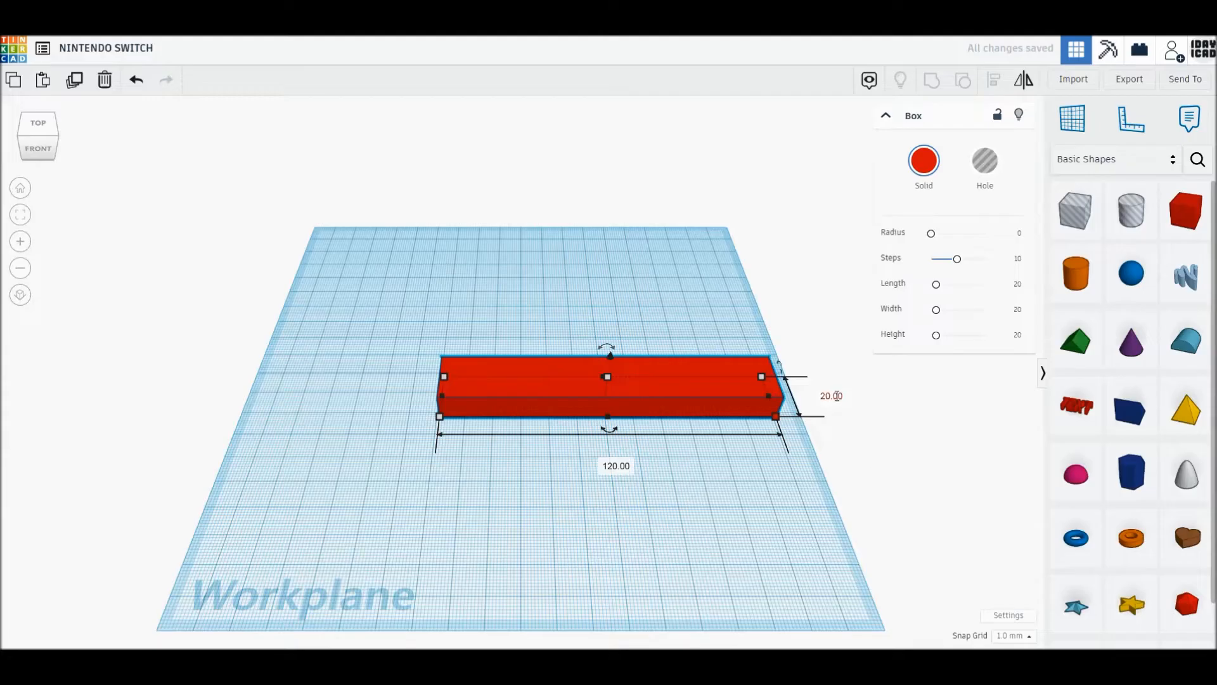
{"action": "left_click", "coordinate": [836, 396]}
{"action": "type", "text": "80"}
{"action": "key", "text": "Return"}
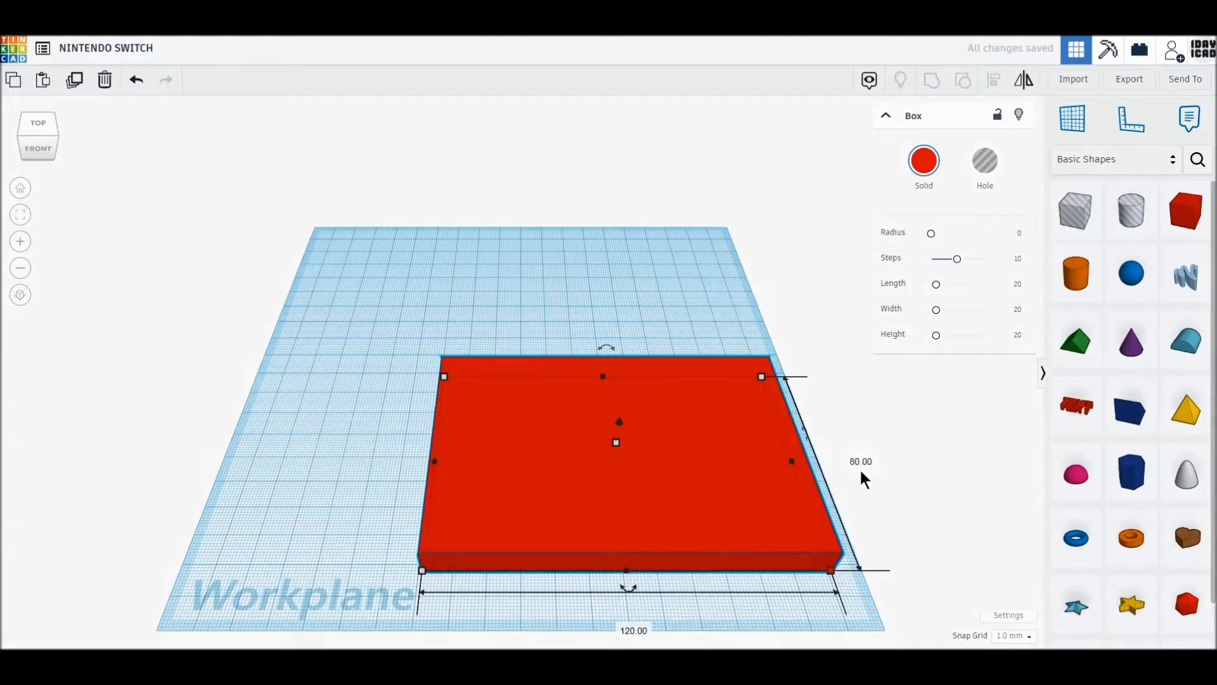
Step: Move the box to the middle of the workplane and round its edges with a radius of 0.5
{"action": "left_click_drag", "start_coordinate": [758, 511], "coordinate": [652, 426]}
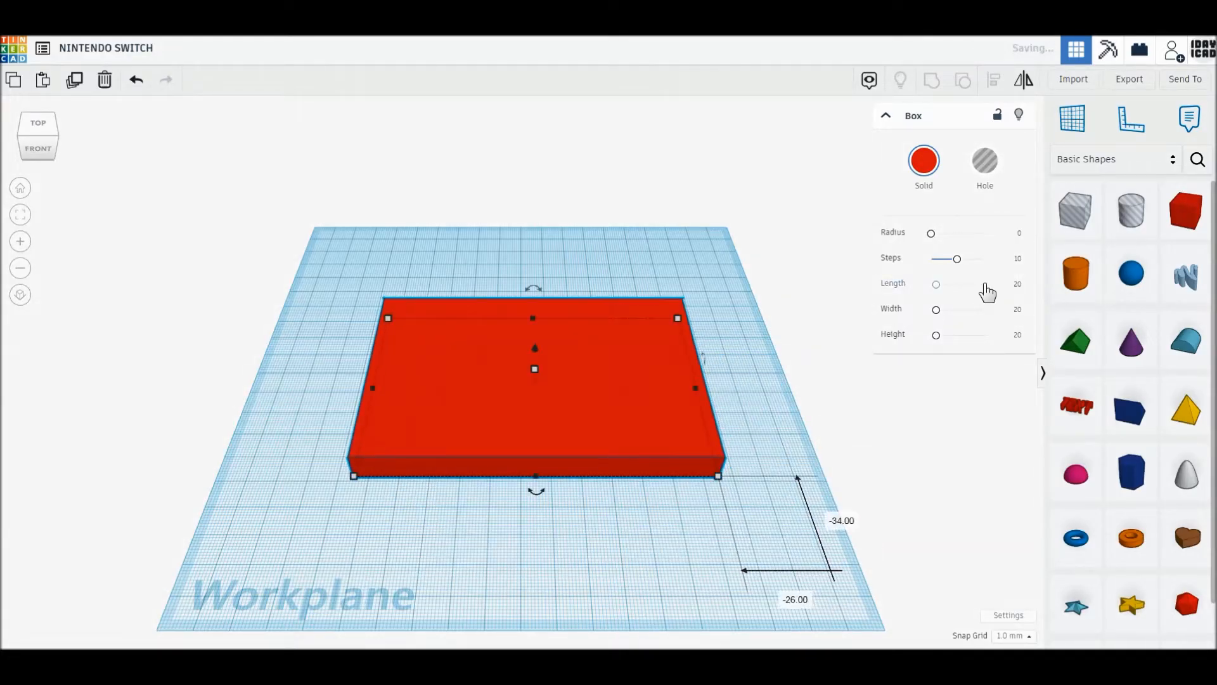
{"action": "left_click", "coordinate": [1019, 234]}
{"action": "type", "text": "0.5"}
{"action": "key", "text": "Return"}
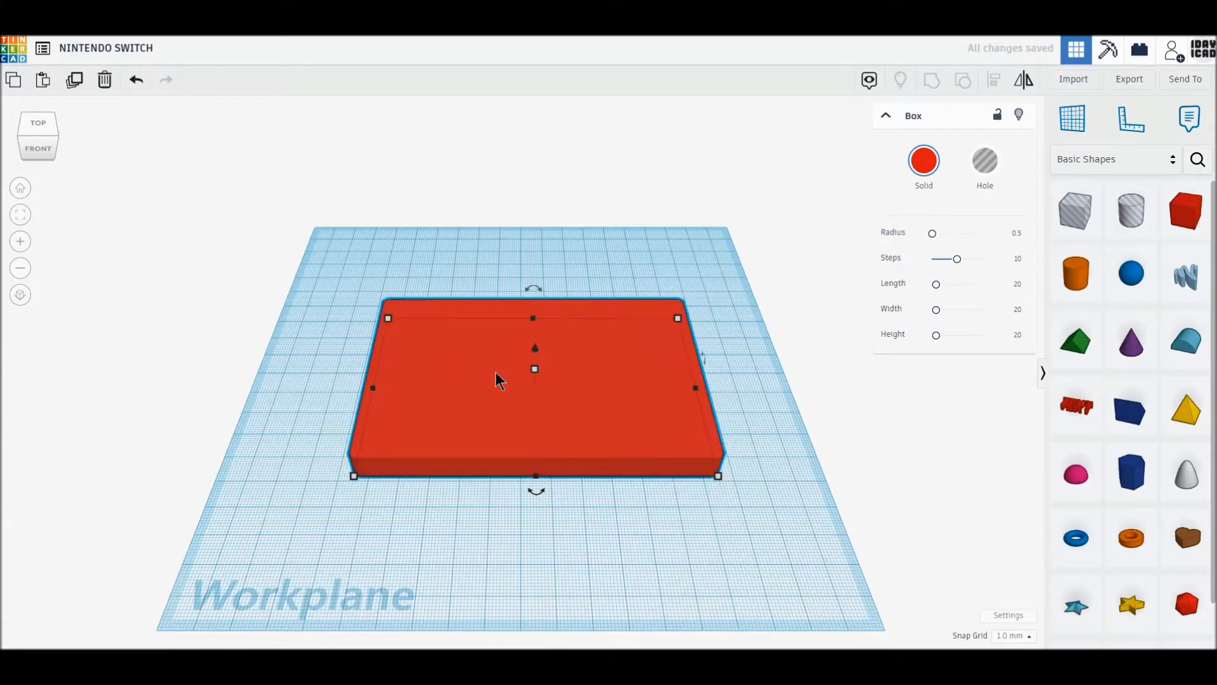
{"action": "left_click_drag", "start_coordinate": [502, 394], "coordinate": [489, 375]}
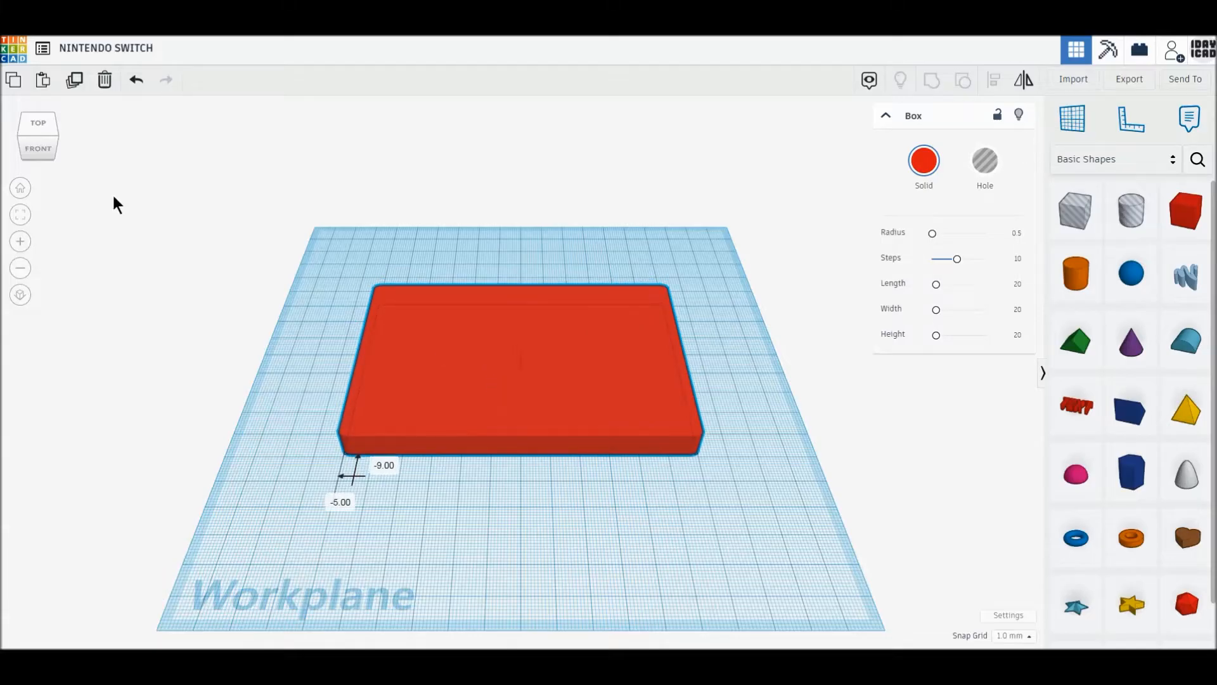
Step: Switch to a flat top view, nudge the box by 1 mm and colour it black
{"action": "left_click", "coordinate": [38, 122]}
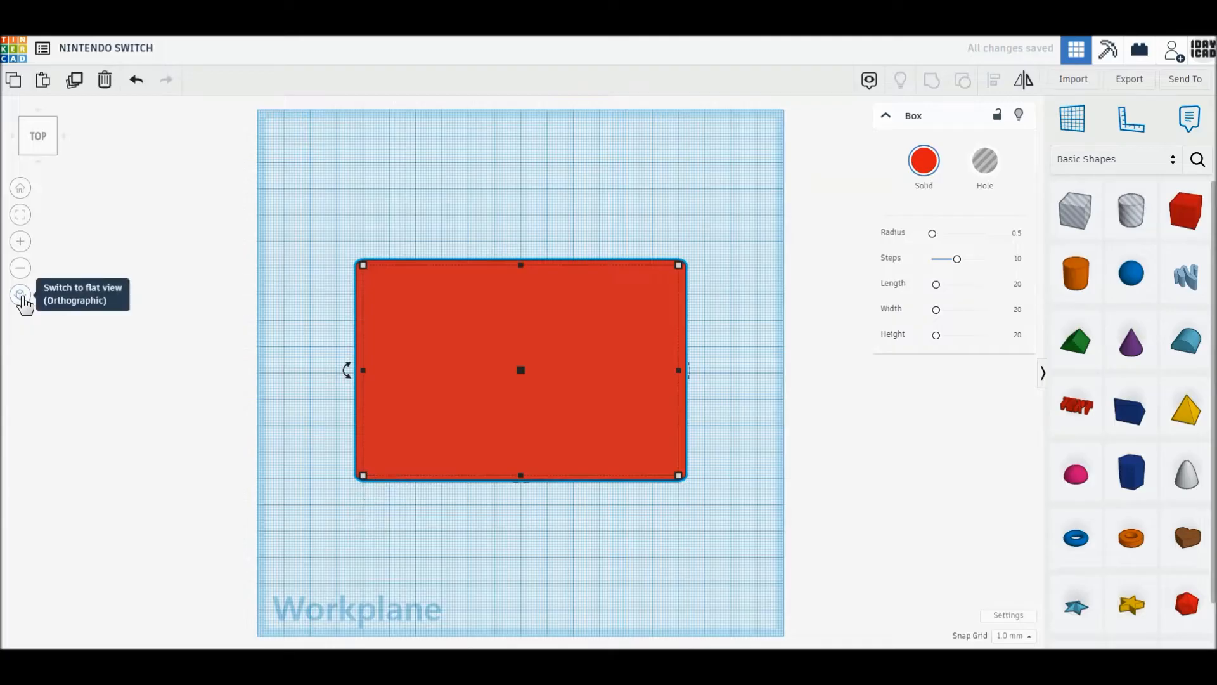
{"action": "left_click", "coordinate": [21, 295]}
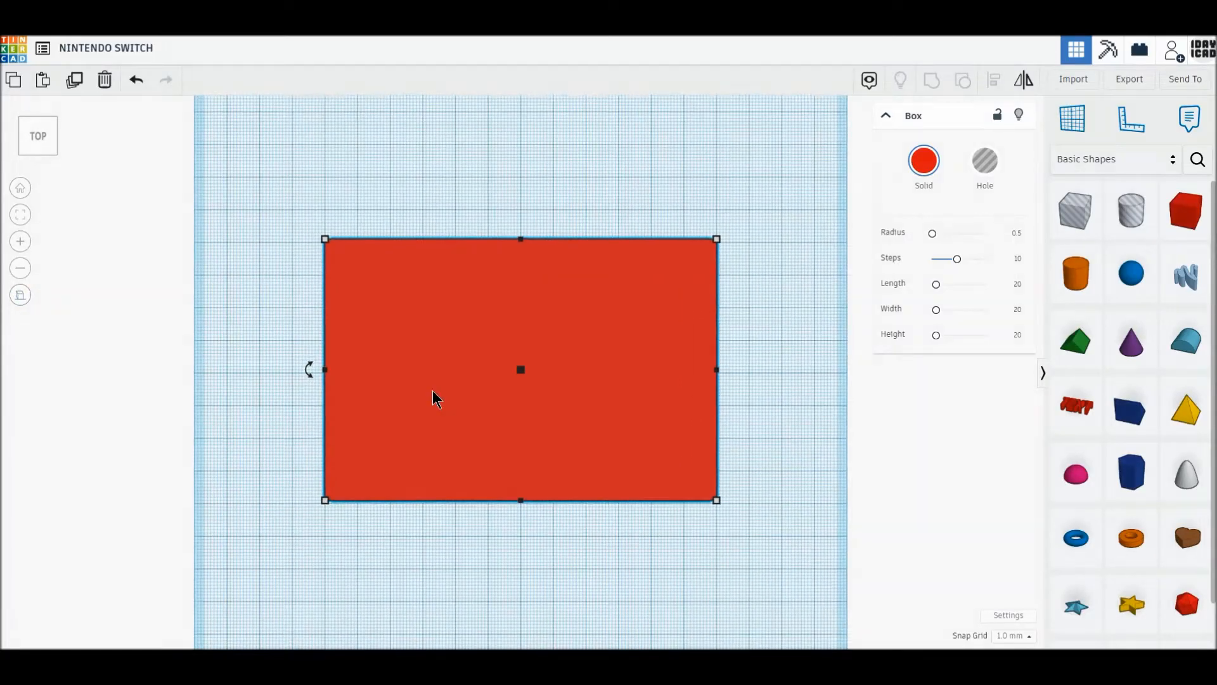
{"action": "left_click_drag", "start_coordinate": [476, 446], "coordinate": [478, 462]}
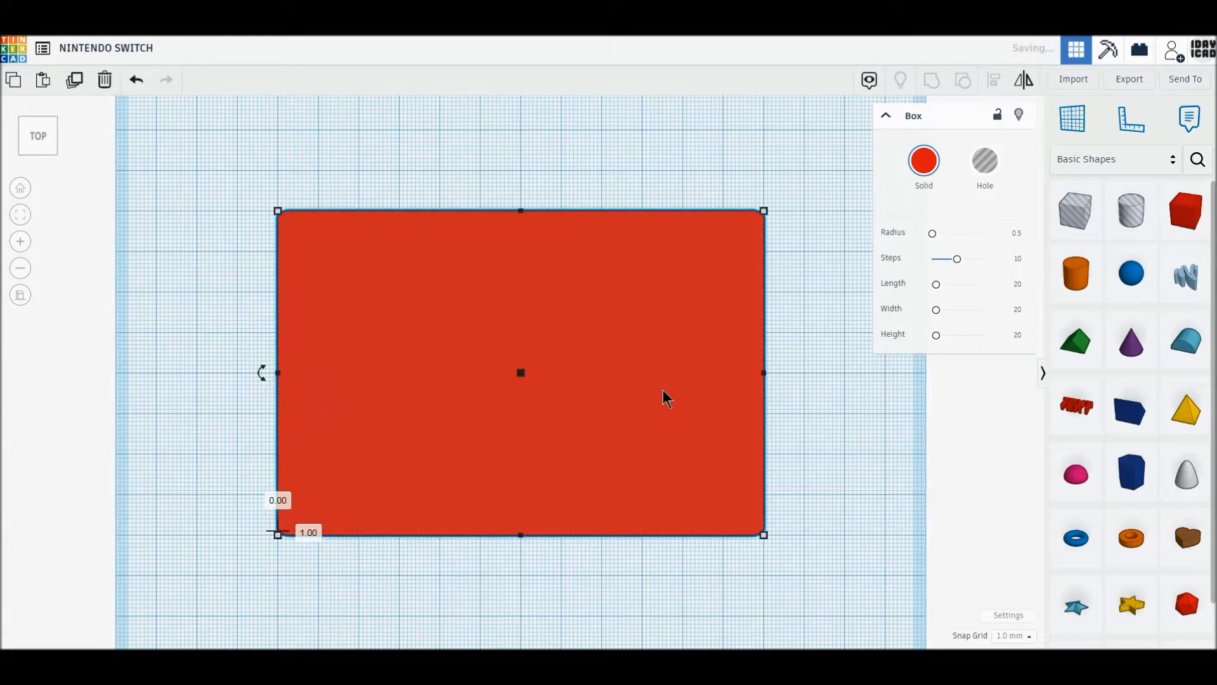
{"action": "left_click", "coordinate": [922, 162]}
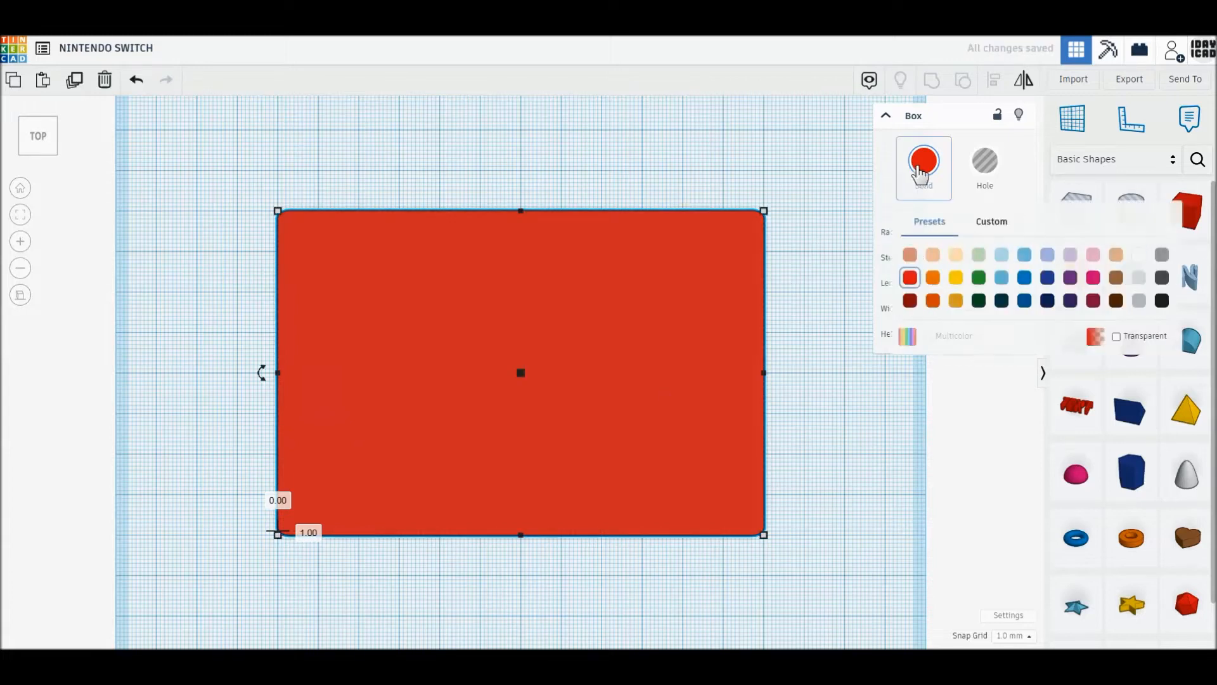
{"action": "left_click", "coordinate": [1162, 277]}
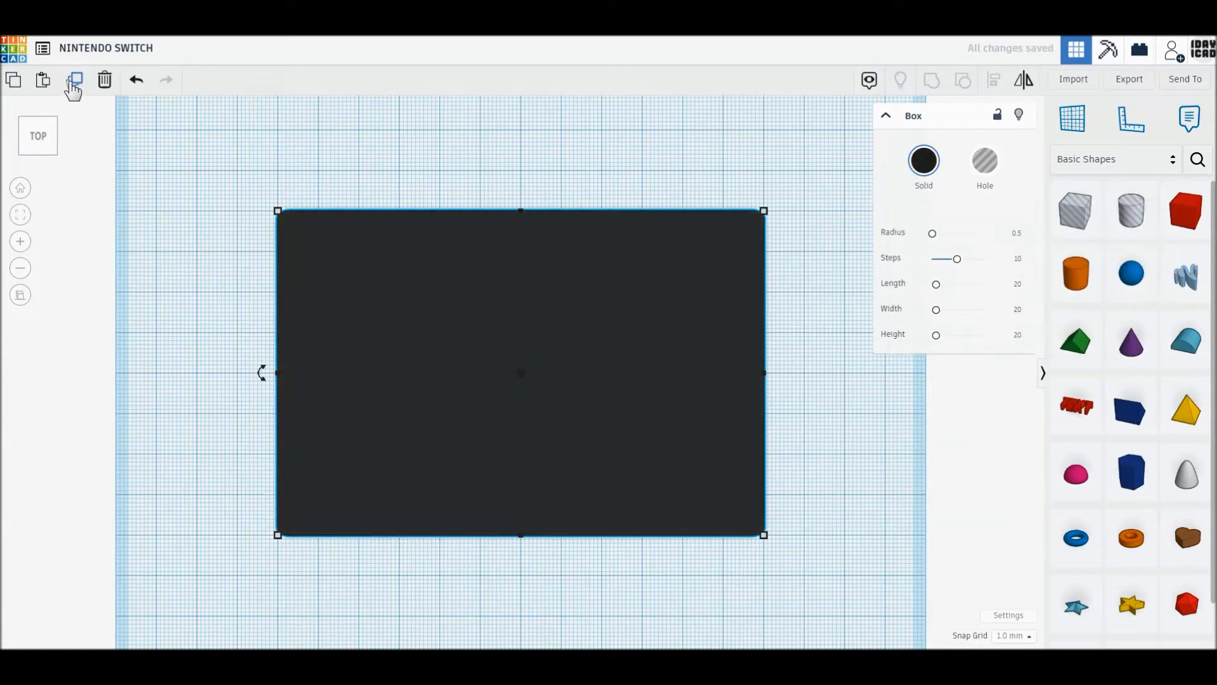
Step: Duplicate the black box and shrink the copy to about 113 by 73 mm inside the original's outline
{"action": "left_click", "coordinate": [73, 81]}
{"action": "left_click_drag", "start_coordinate": [279, 211], "coordinate": [298, 233]}
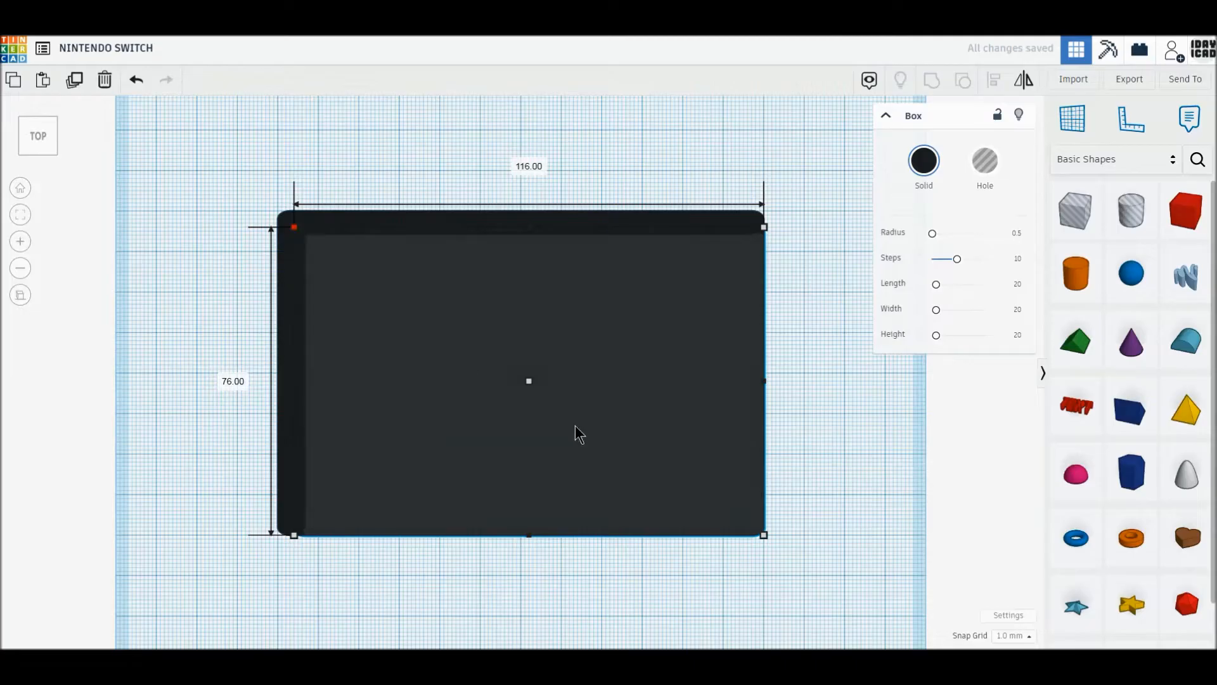
{"action": "left_click_drag", "start_coordinate": [764, 533], "coordinate": [747, 524]}
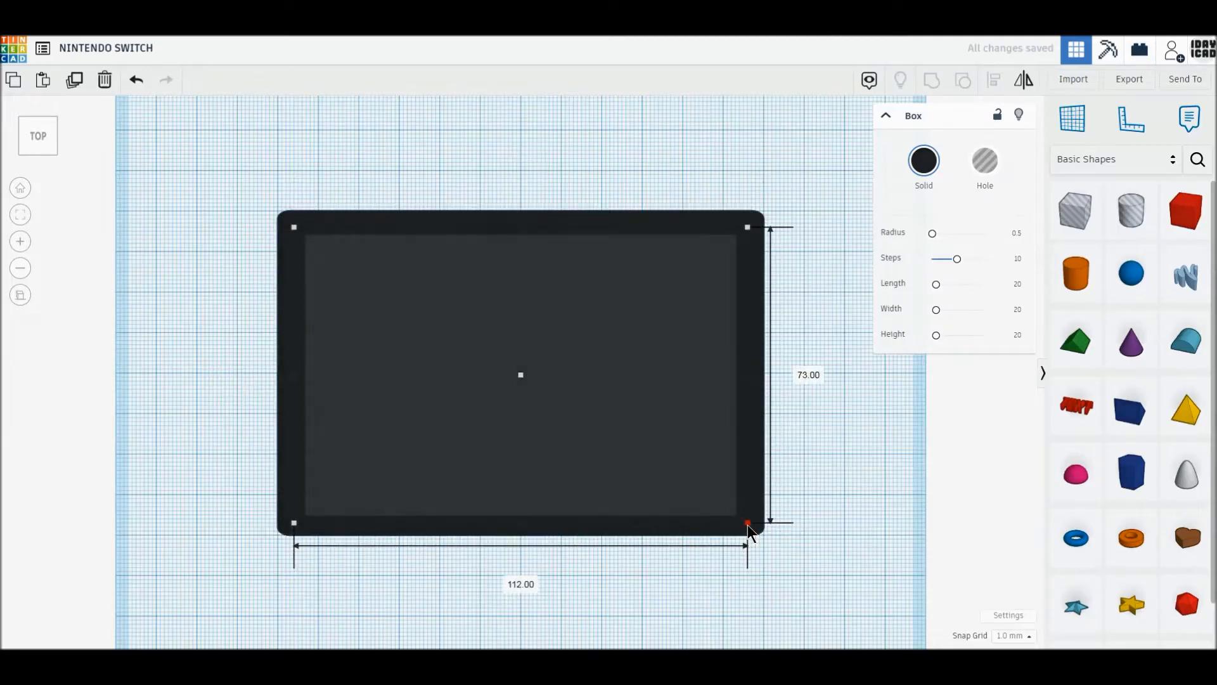
{"action": "left_click_drag", "start_coordinate": [748, 523], "coordinate": [751, 523]}
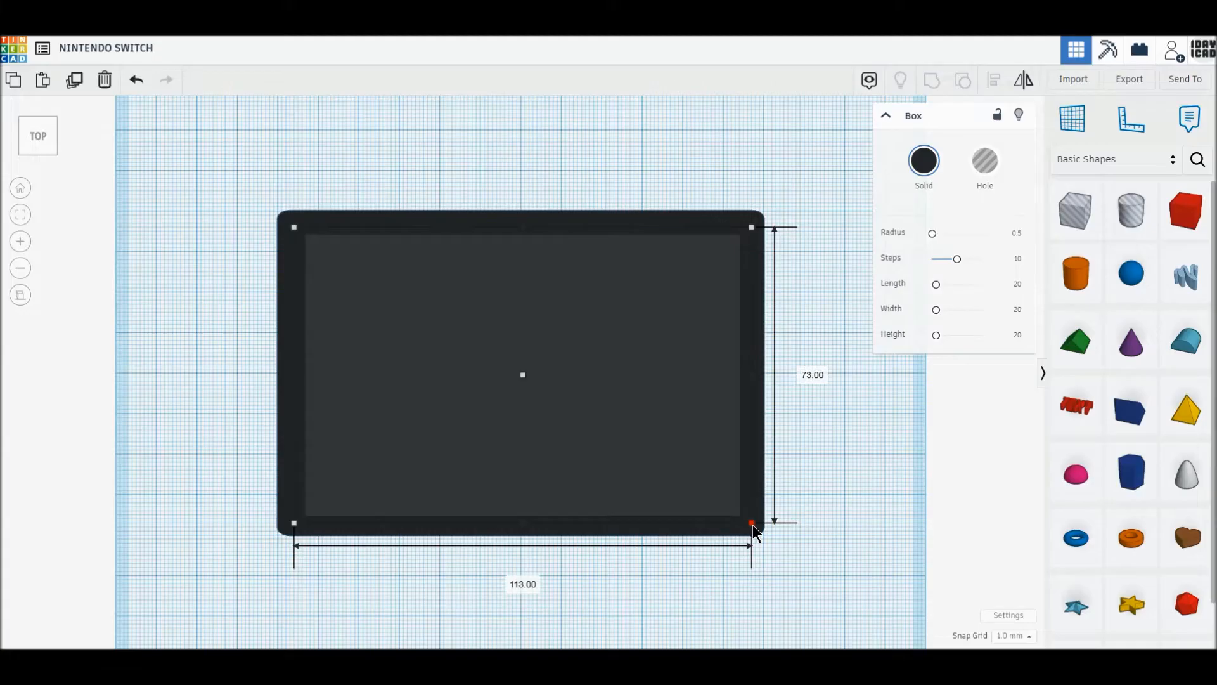
{"action": "left_click_drag", "start_coordinate": [751, 524], "coordinate": [751, 523]}
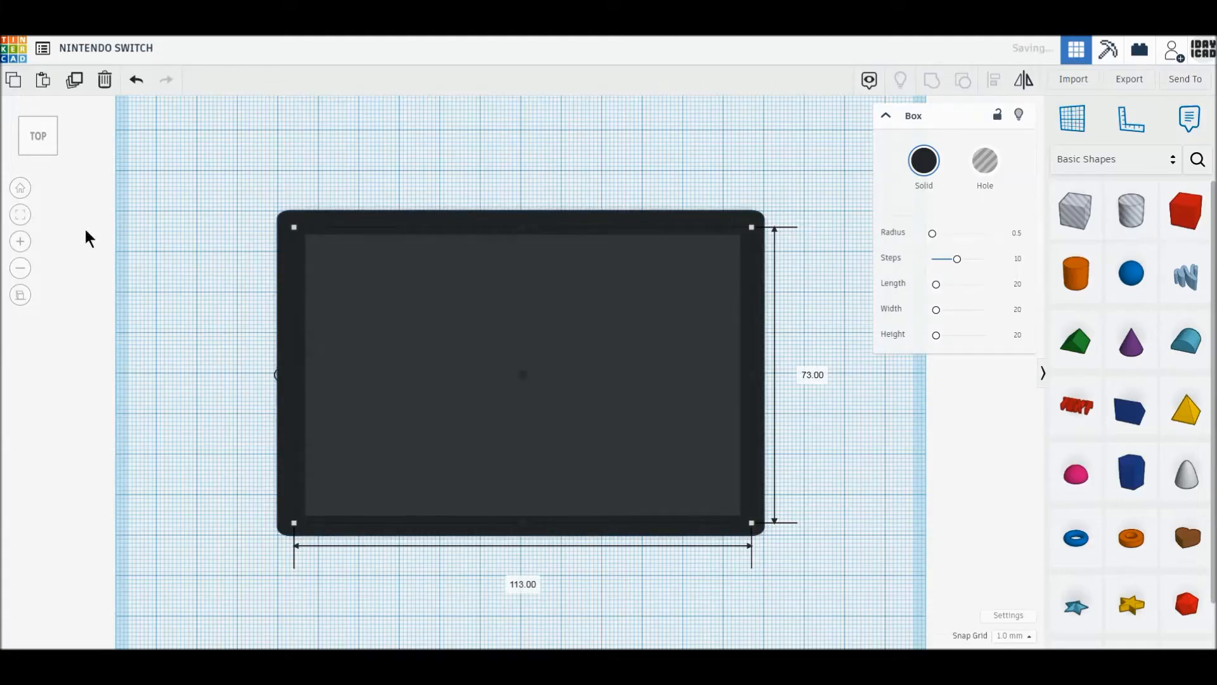
Step: Raise the smaller box 0.5 mm so it stands above the console body as the screen
{"action": "left_click", "coordinate": [44, 151]}
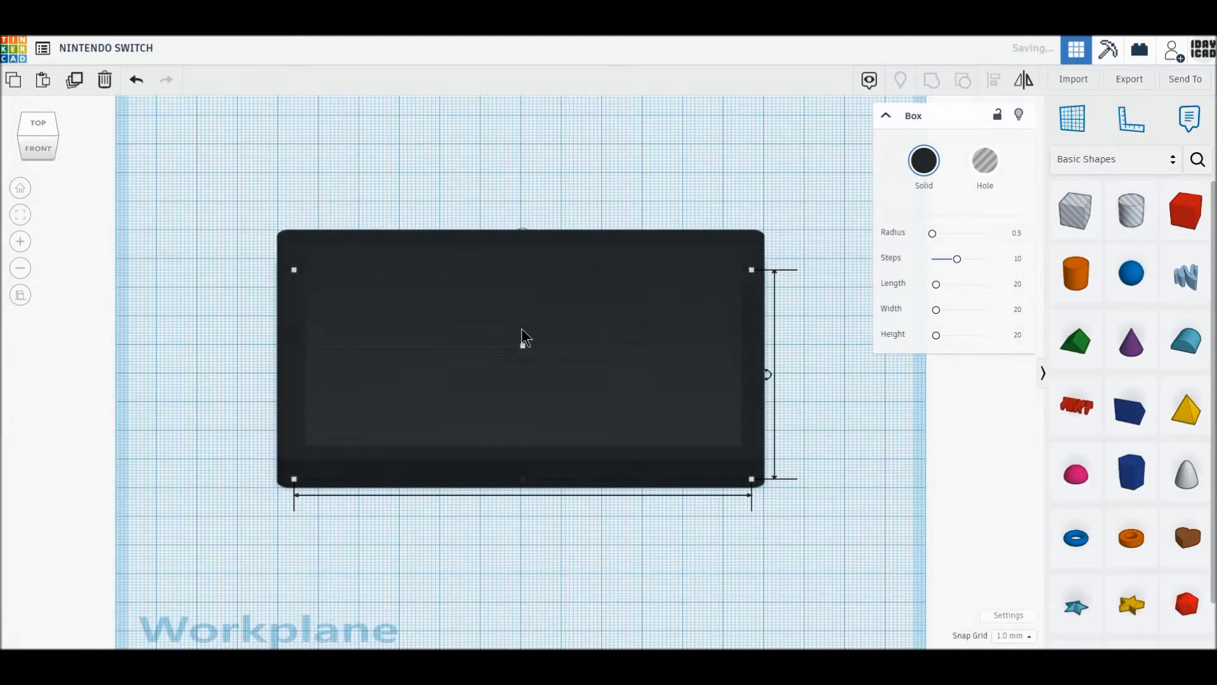
{"action": "left_click_drag", "start_coordinate": [523, 346], "coordinate": [523, 325]}
{"action": "left_click", "coordinate": [810, 268]}
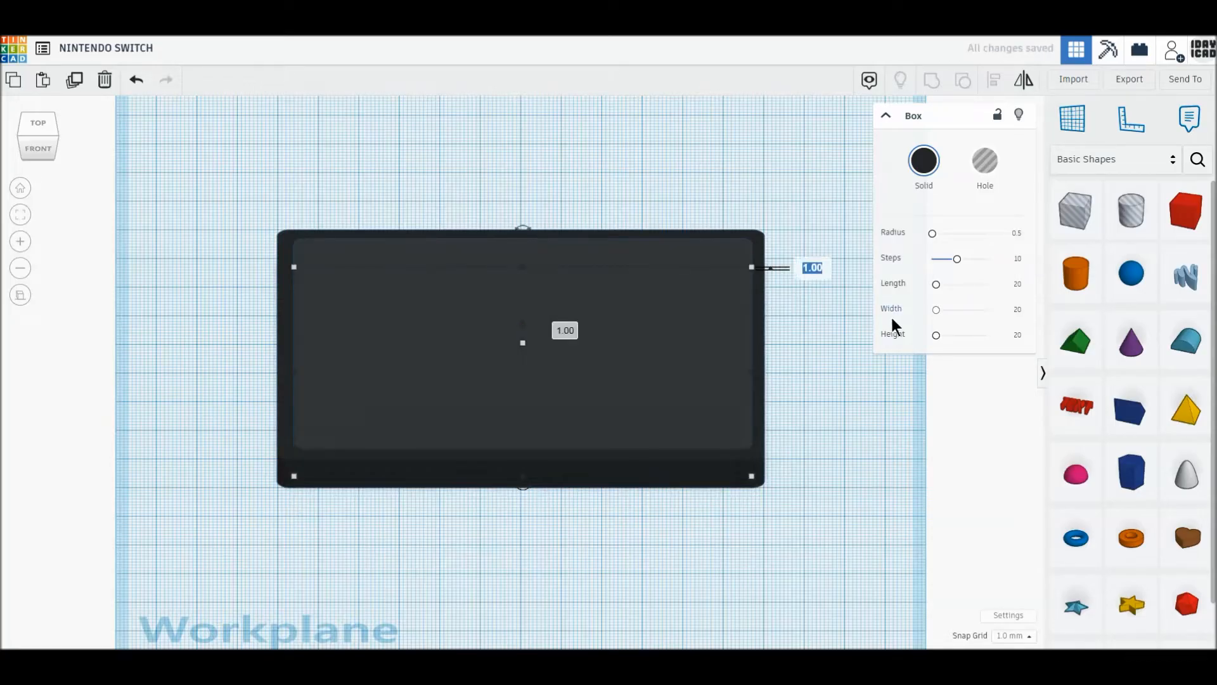
{"action": "type", "text": "0.5"}
{"action": "key", "text": "Return"}
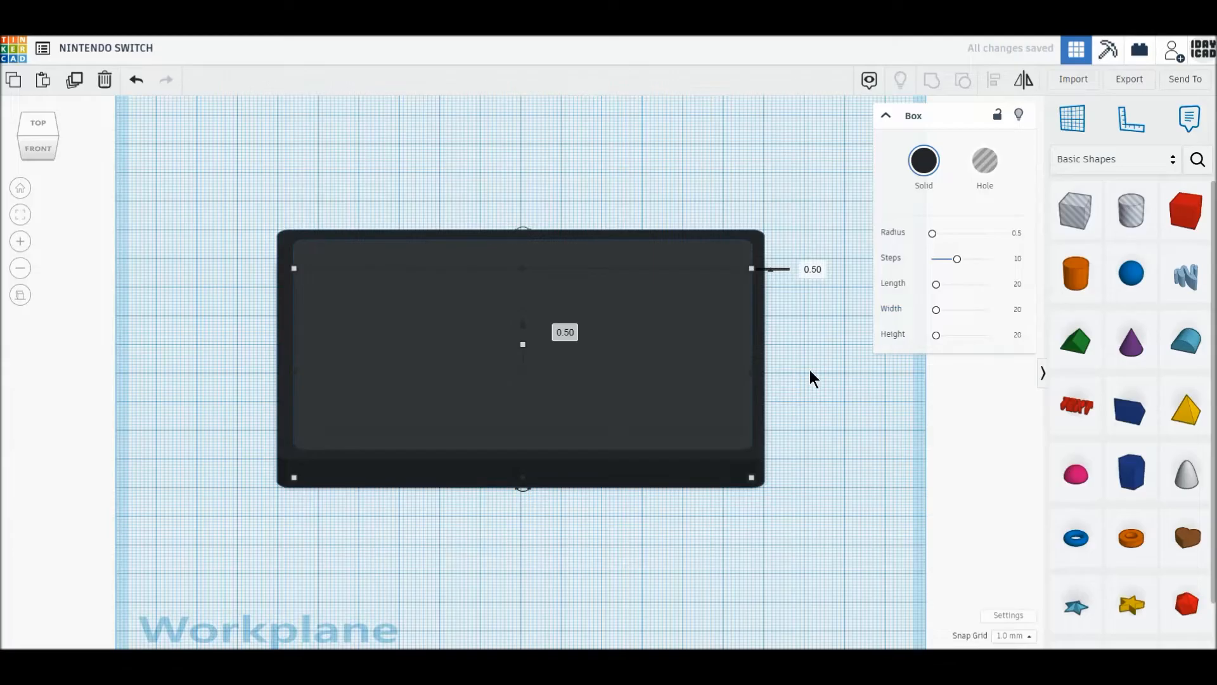
Step: Resize the raised screen box to 114 mm wide and 74 mm deep
{"action": "left_click_drag", "start_coordinate": [192, 193], "coordinate": [279, 197]}
{"action": "left_click", "coordinate": [363, 321]}
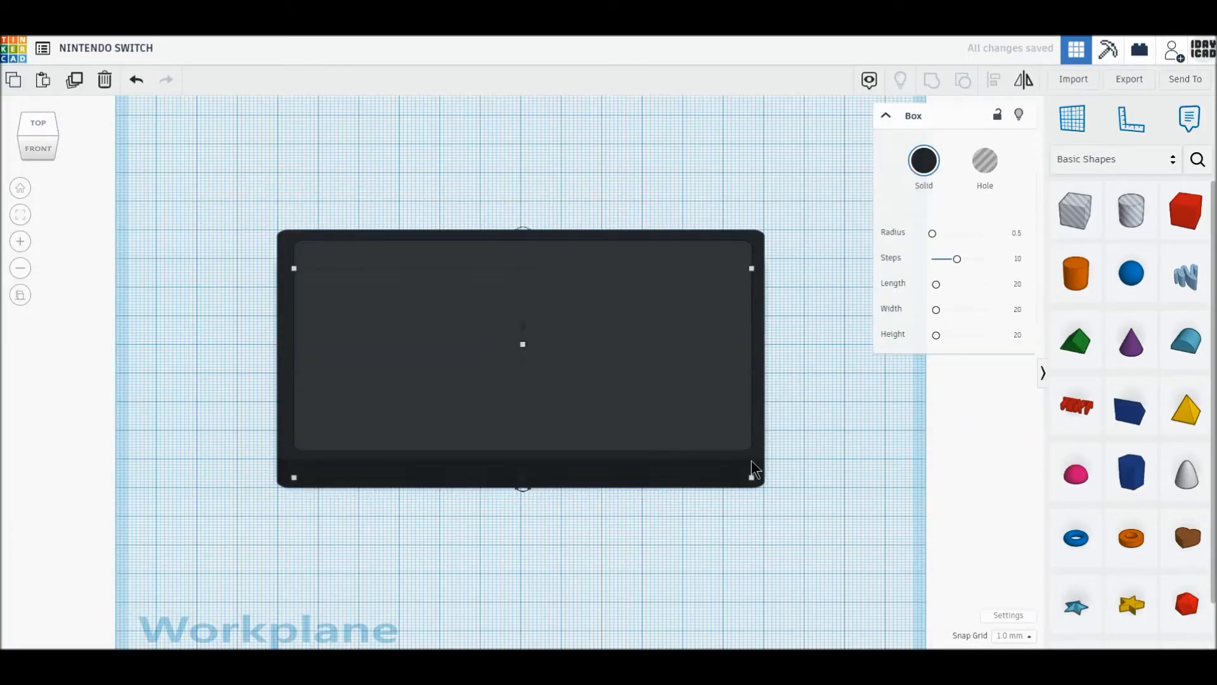
{"action": "left_click", "coordinate": [753, 479]}
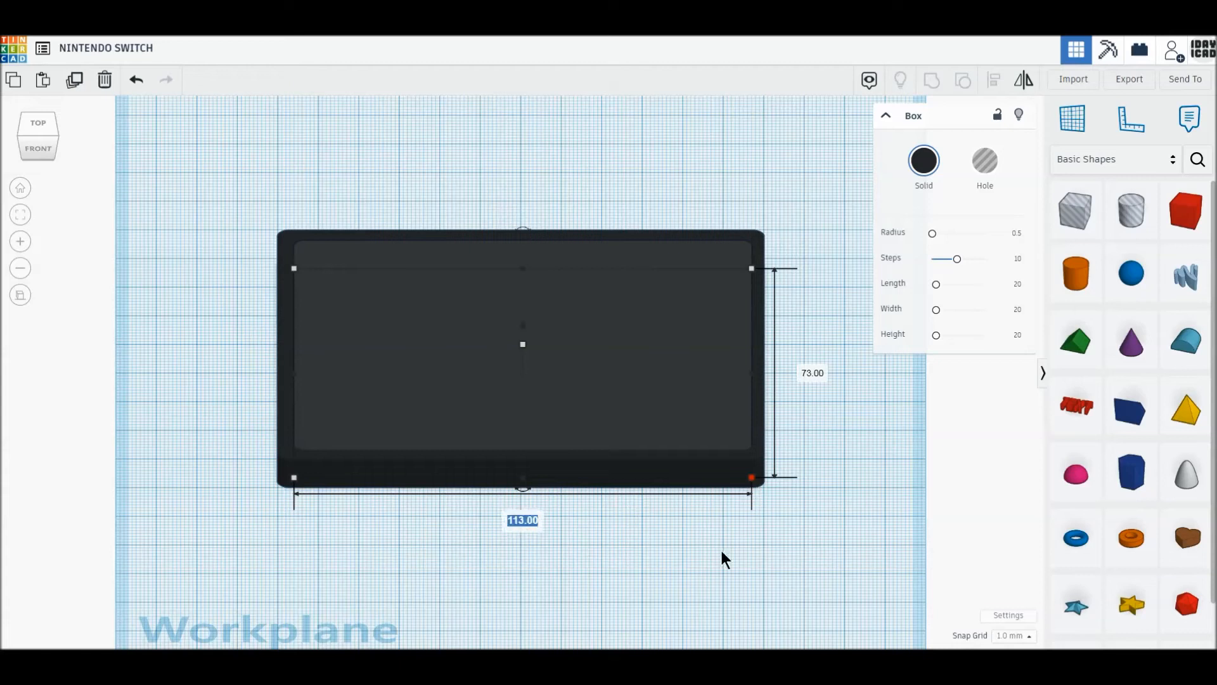
{"action": "type", "text": "114"}
{"action": "key", "text": "Return"}
{"action": "type", "text": "74"}
{"action": "key", "text": "Return"}
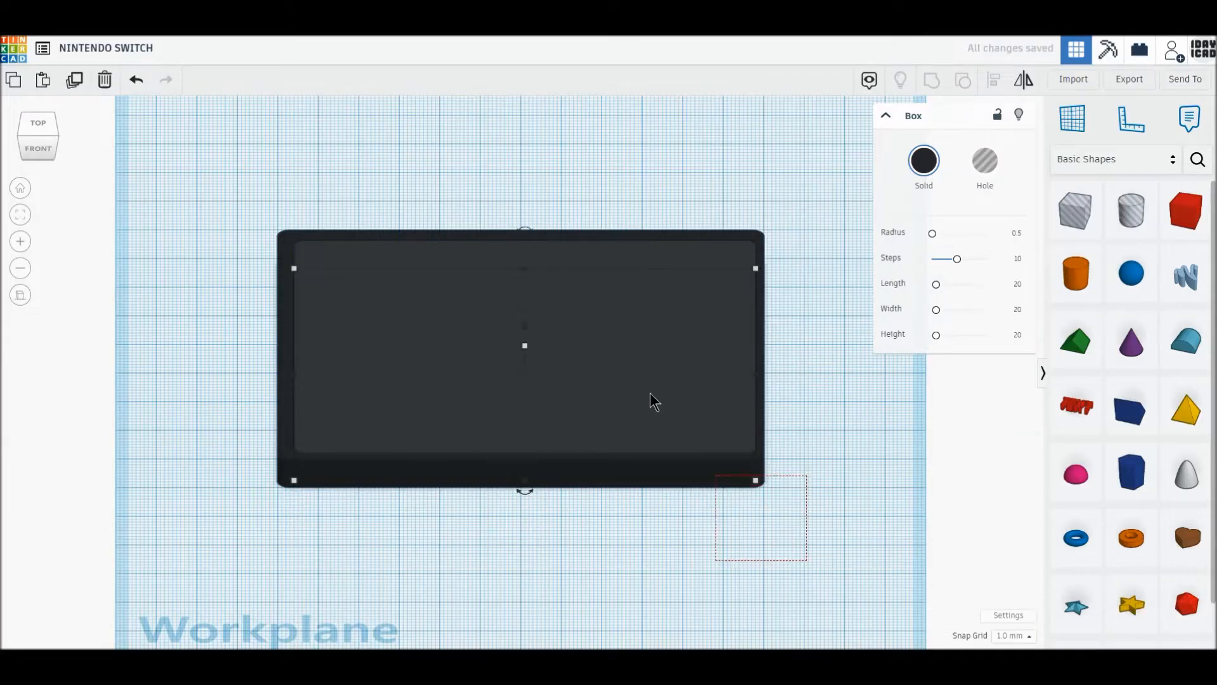
Step: Align the screen box and the console body on their centres in both width and depth
{"action": "left_click_drag", "start_coordinate": [649, 393], "coordinate": [272, 225]}
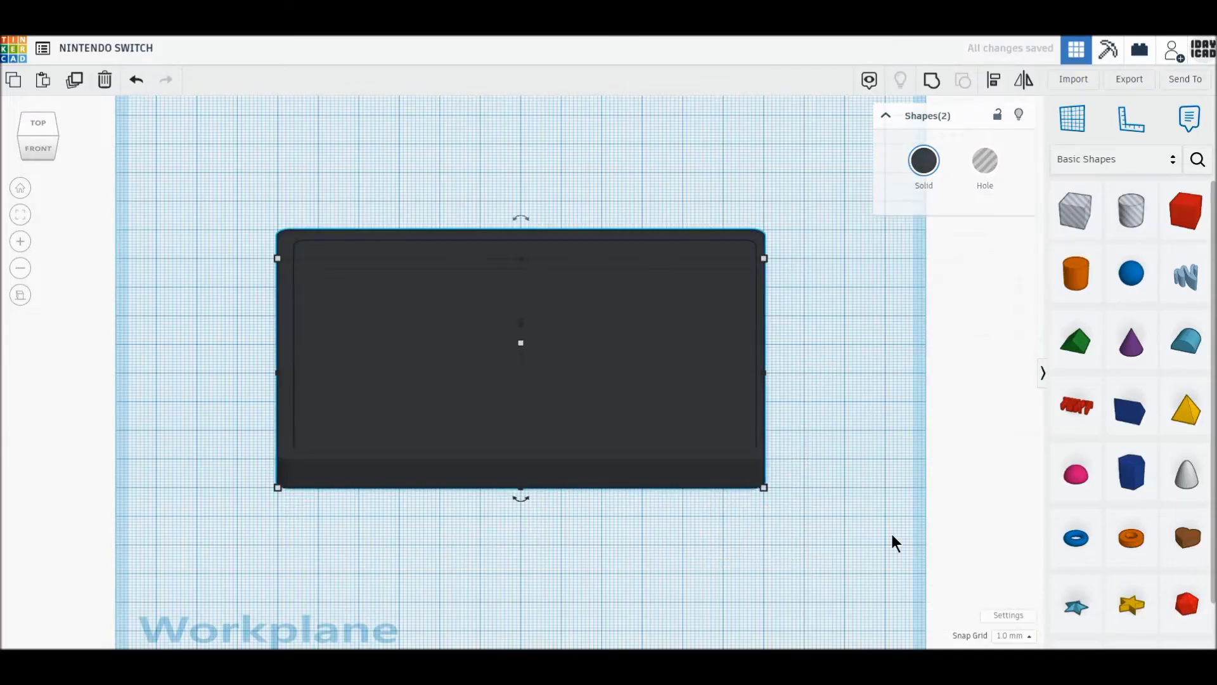
{"action": "left_click", "coordinate": [994, 80]}
{"action": "left_click", "coordinate": [520, 499]}
{"action": "left_click", "coordinate": [261, 373]}
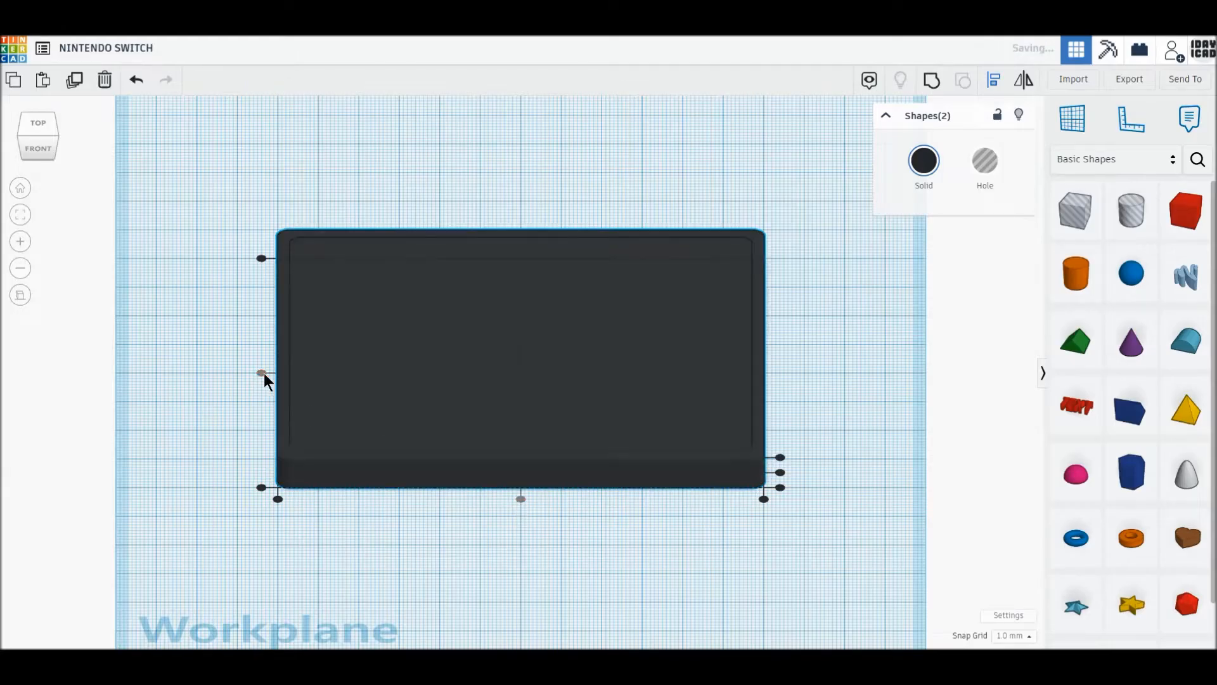
{"action": "left_click", "coordinate": [202, 388]}
Step: Colour the raised screen box dark grey
{"action": "left_click", "coordinate": [412, 377]}
{"action": "left_click", "coordinate": [924, 160]}
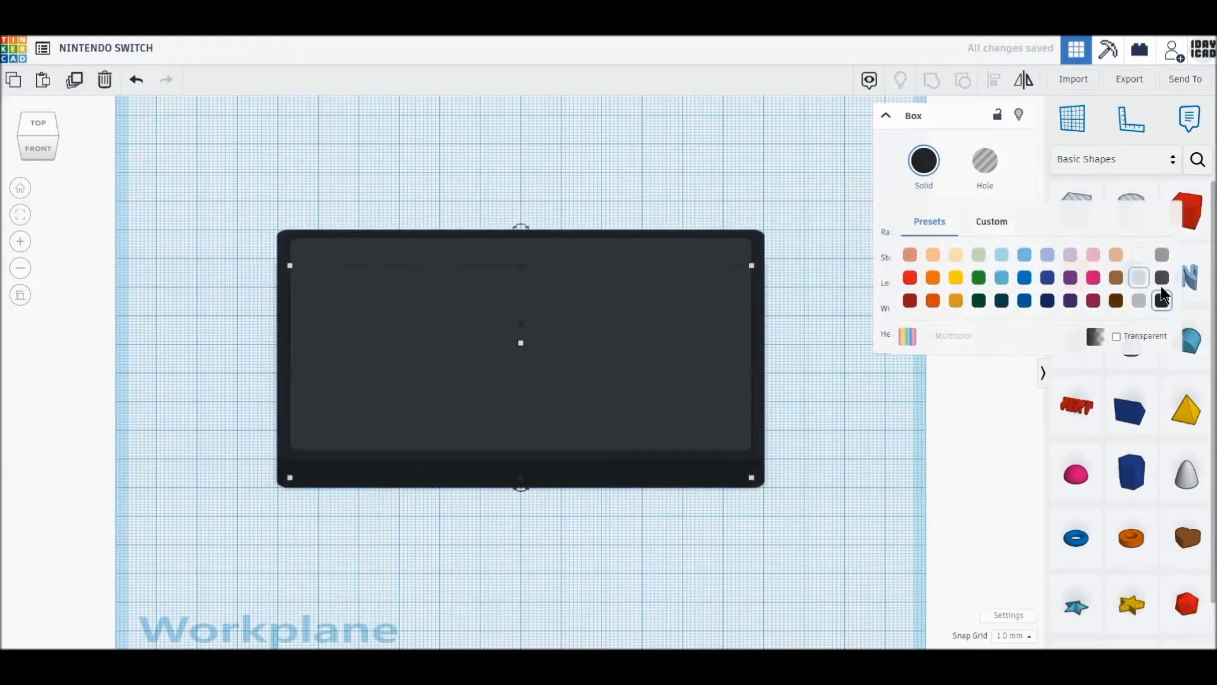
{"action": "left_click", "coordinate": [1162, 277]}
{"action": "left_click", "coordinate": [846, 496]}
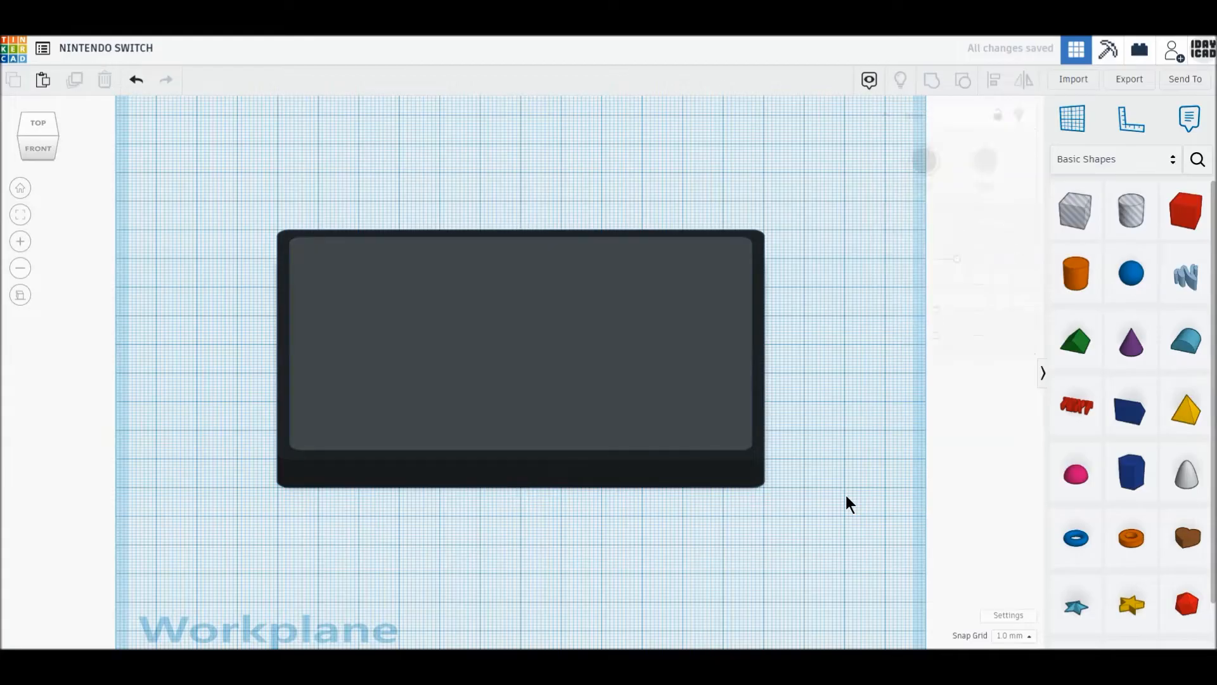
Step: Add a 15 by 80 mm box against the console's left edge and give it a radius of 0.5
{"action": "left_click", "coordinate": [32, 119]}
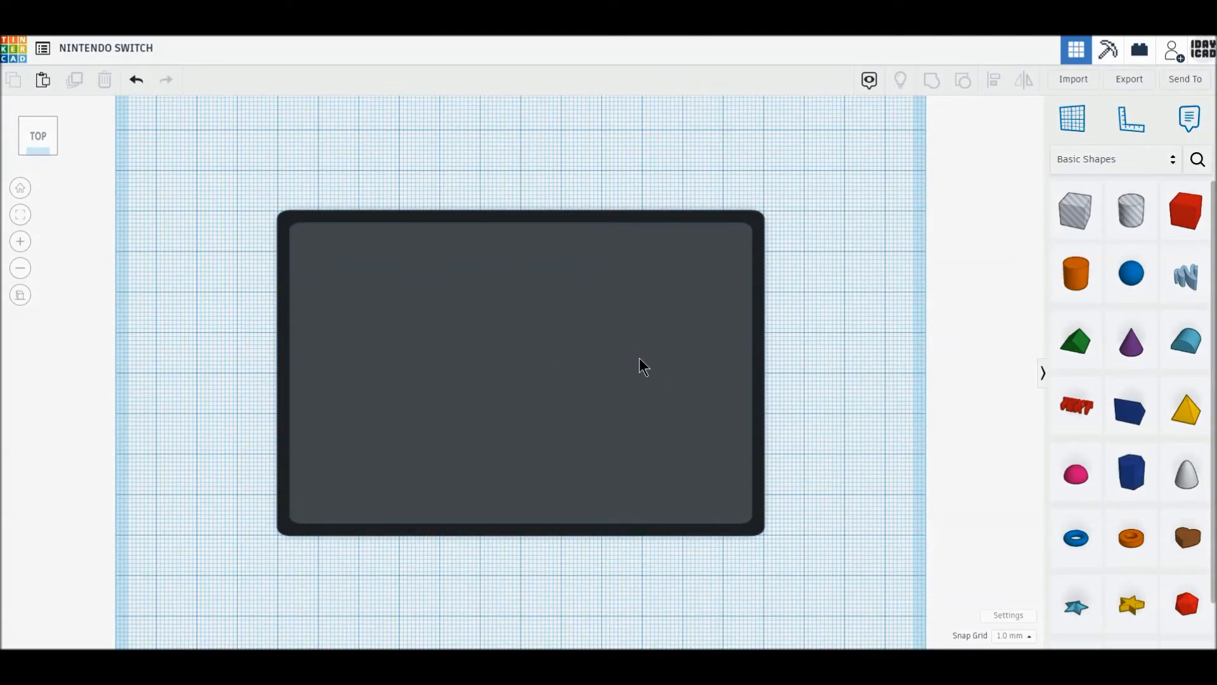
{"action": "left_click_drag", "start_coordinate": [1184, 212], "coordinate": [238, 253]}
{"action": "left_click_drag", "start_coordinate": [197, 292], "coordinate": [219, 534]}
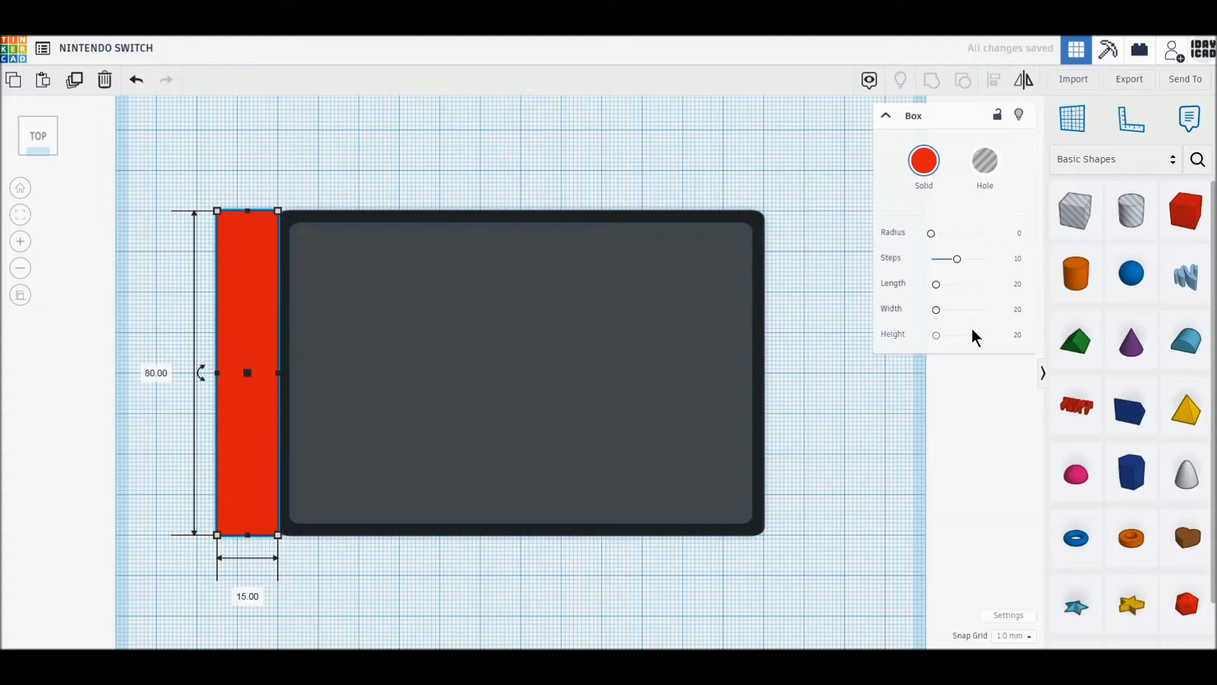
{"action": "left_click", "coordinate": [1018, 232]}
{"action": "type", "text": "0.5"}
{"action": "key", "text": "Return"}
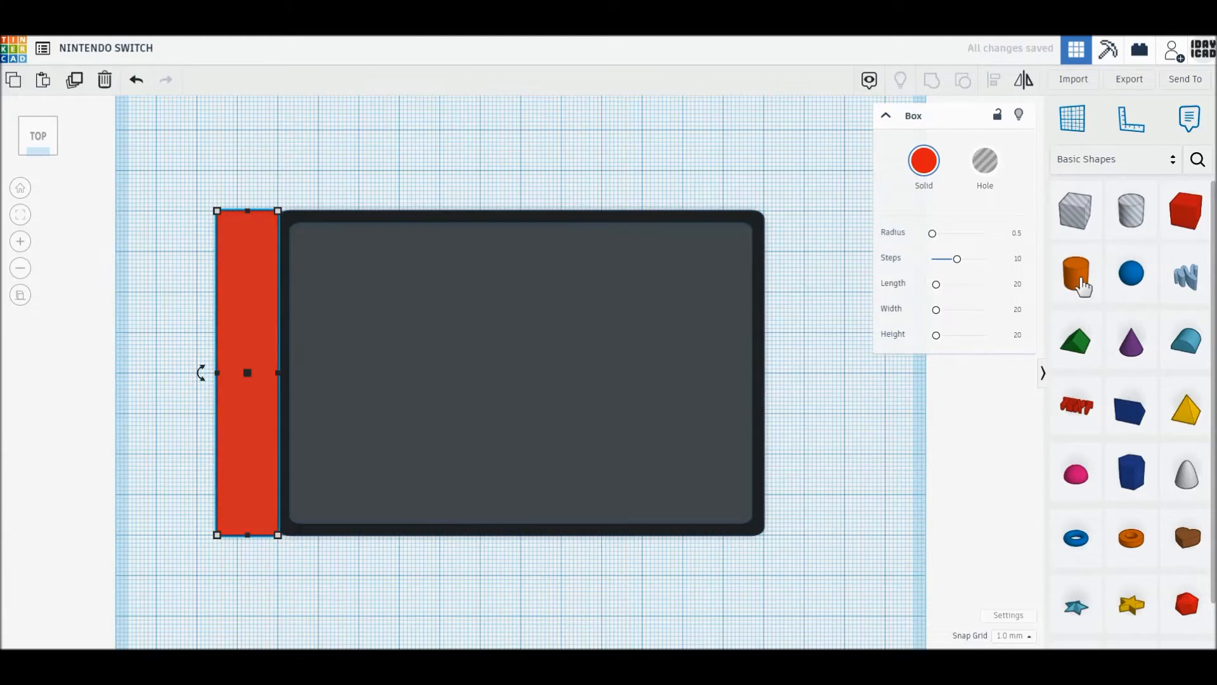
Step: Add a 30 mm diameter cylinder over the red strip's upper end, with 64 sides, a 0.5 bevel and 10 segments
{"action": "left_click_drag", "start_coordinate": [1082, 280], "coordinate": [238, 252]}
{"action": "left_click_drag", "start_coordinate": [197, 292], "coordinate": [156, 332]}
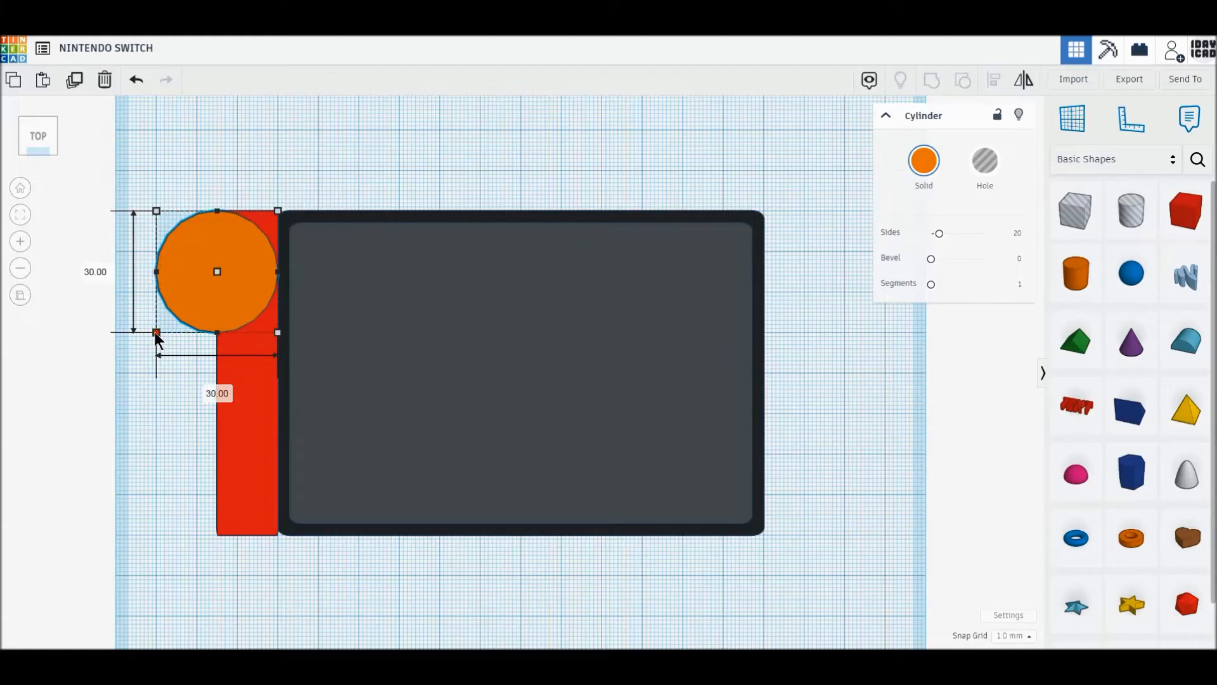
{"action": "left_click_drag", "start_coordinate": [940, 234], "coordinate": [1045, 245]}
{"action": "left_click", "coordinate": [1018, 259]}
{"action": "type", "text": "0.5"}
{"action": "key", "text": "Return"}
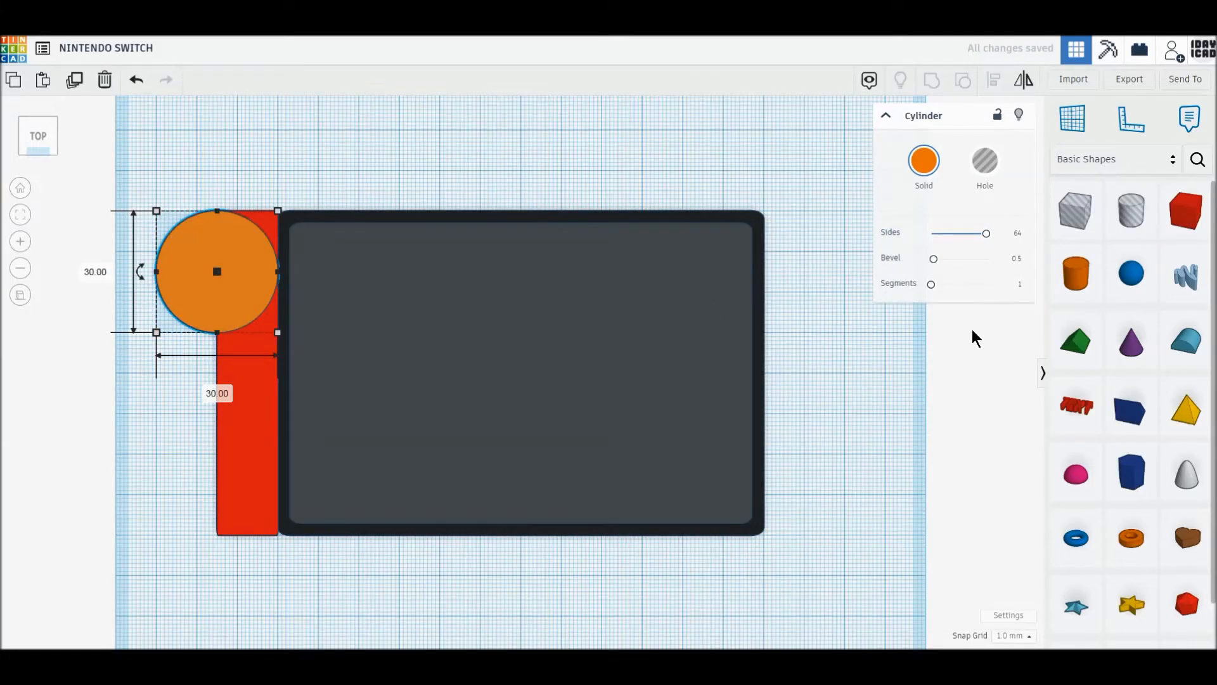
{"action": "left_click_drag", "start_coordinate": [932, 290], "coordinate": [1027, 302]}
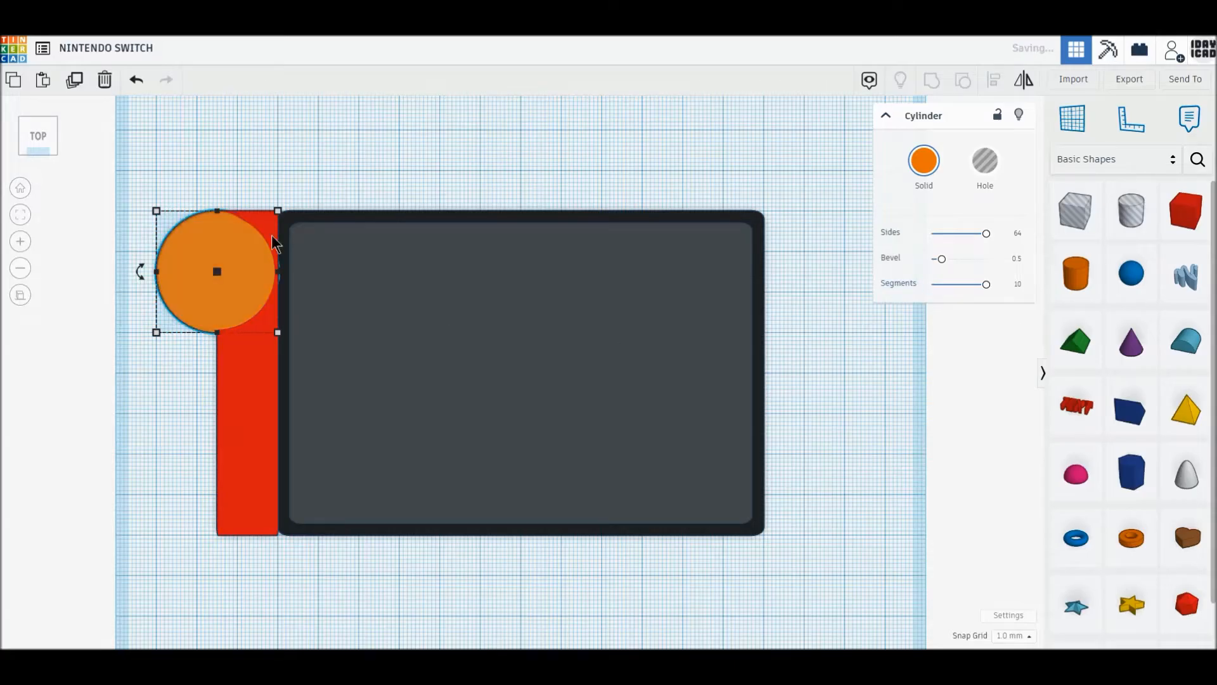
Step: Copy the cylinder 50 mm to the red strip's lower end and add a 30 by 50 mm copy of the red box between both cylinders
{"action": "left_click", "coordinate": [75, 80]}
{"action": "left_click_drag", "start_coordinate": [198, 246], "coordinate": [197, 449]}
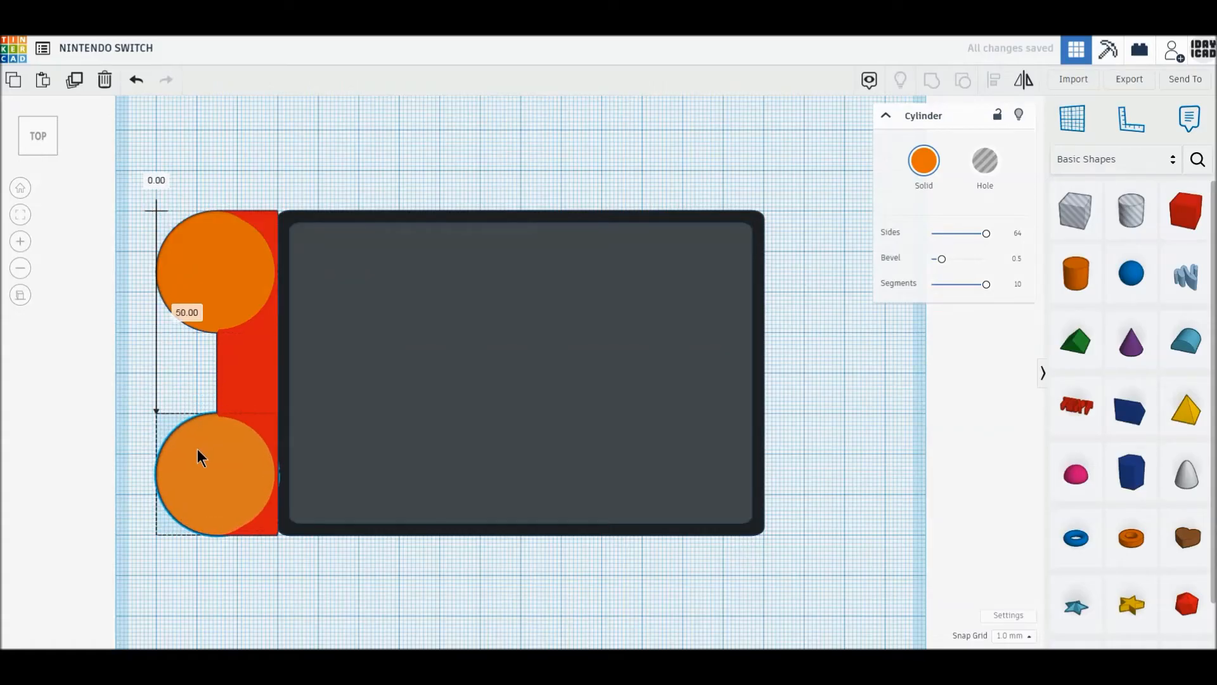
{"action": "left_click", "coordinate": [251, 386]}
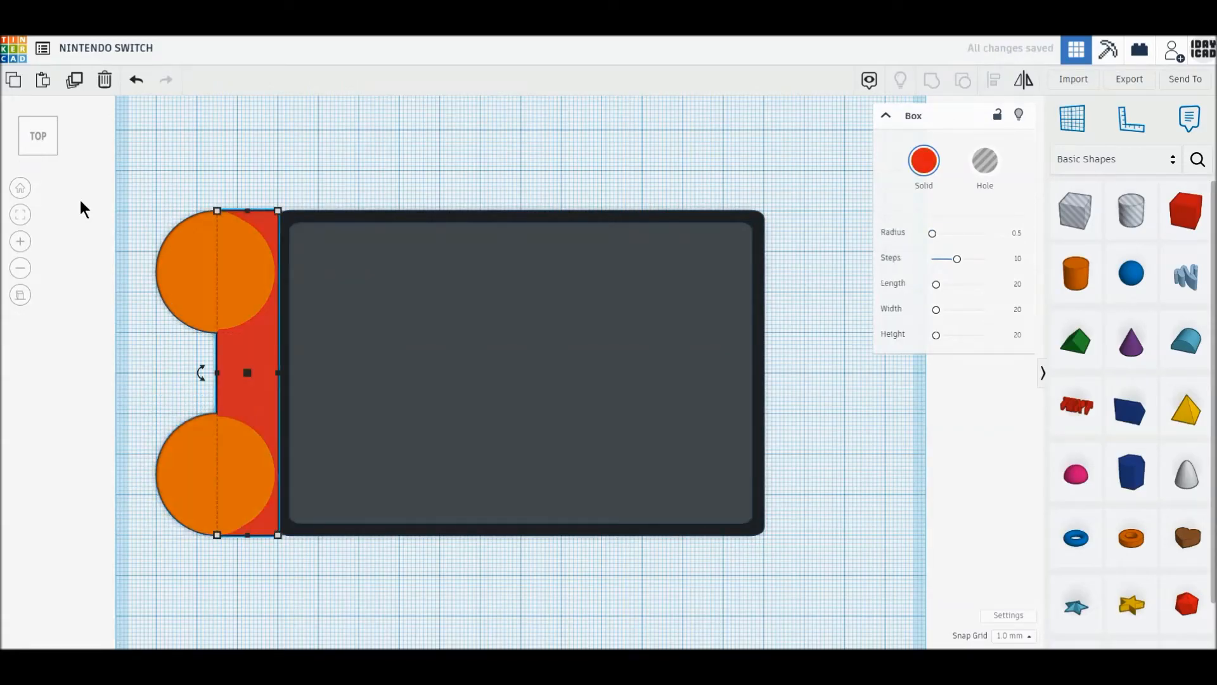
{"action": "left_click", "coordinate": [75, 82]}
{"action": "left_click_drag", "start_coordinate": [216, 211], "coordinate": [157, 269]}
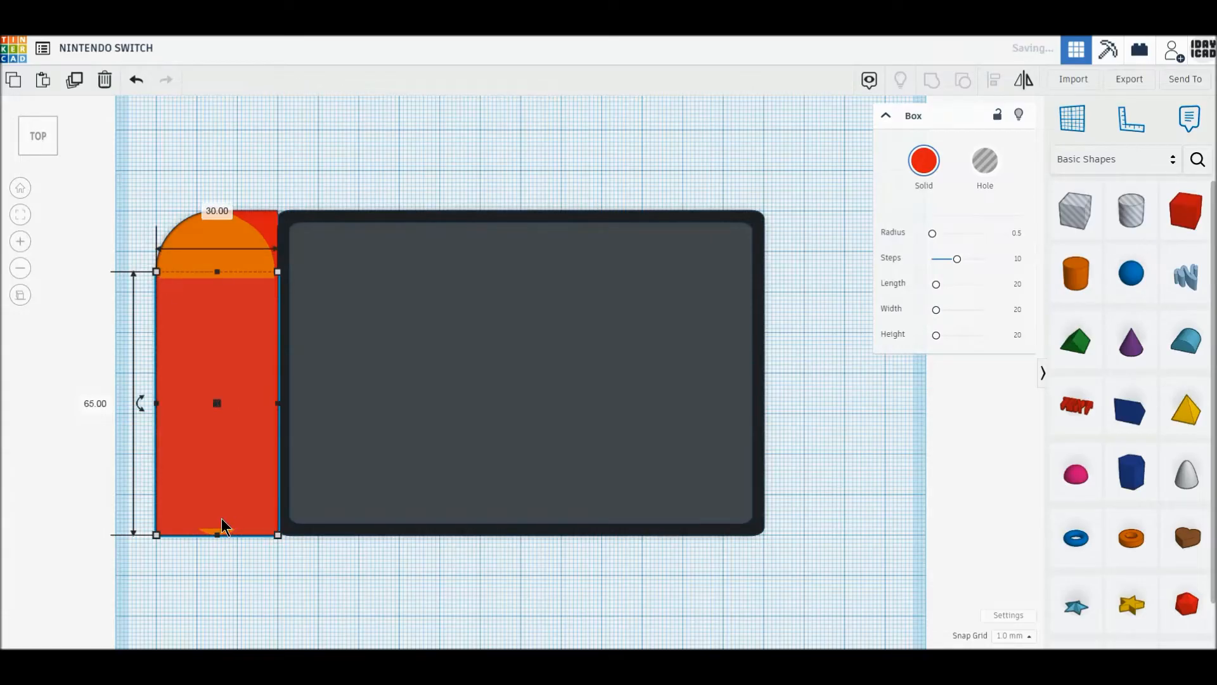
{"action": "left_click_drag", "start_coordinate": [217, 534], "coordinate": [216, 475]}
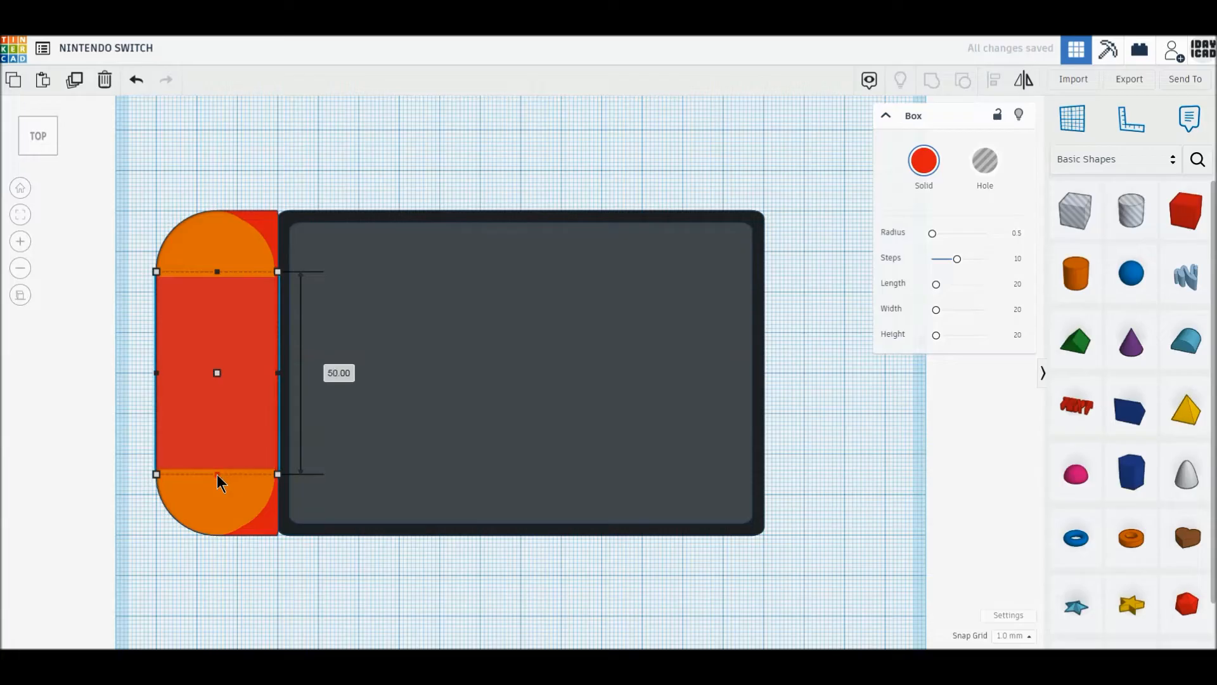
Step: Group the two cylinders and the two red boxes into one controller shape
{"action": "left_click", "coordinate": [256, 582]}
{"action": "left_click_drag", "start_coordinate": [242, 561], "coordinate": [164, 183]}
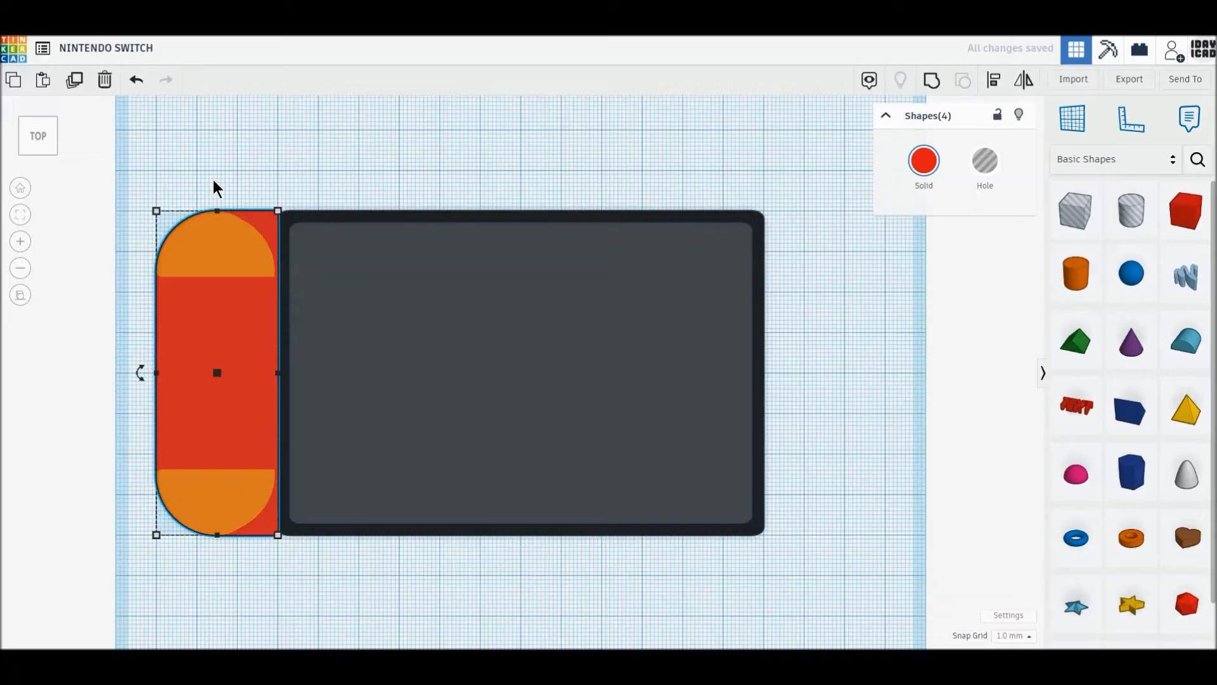
{"action": "left_click", "coordinate": [931, 83]}
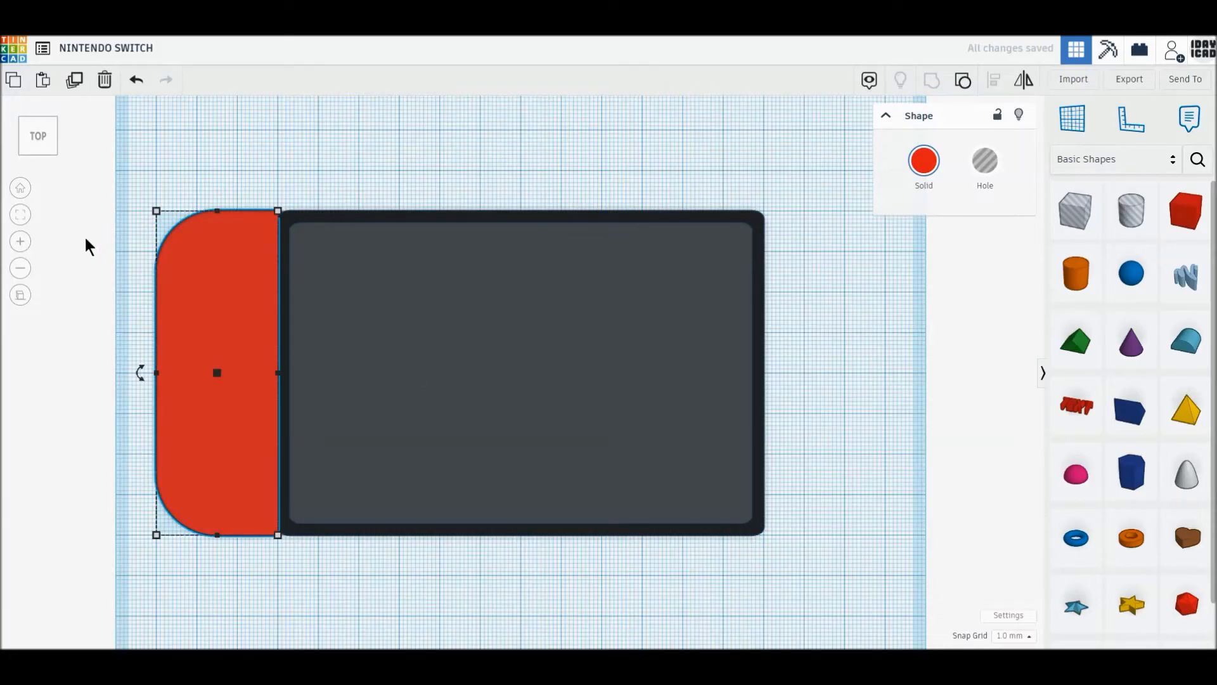
Step: Set the grouped controller's height to 10 mm and colour it blue
{"action": "left_click", "coordinate": [38, 161]}
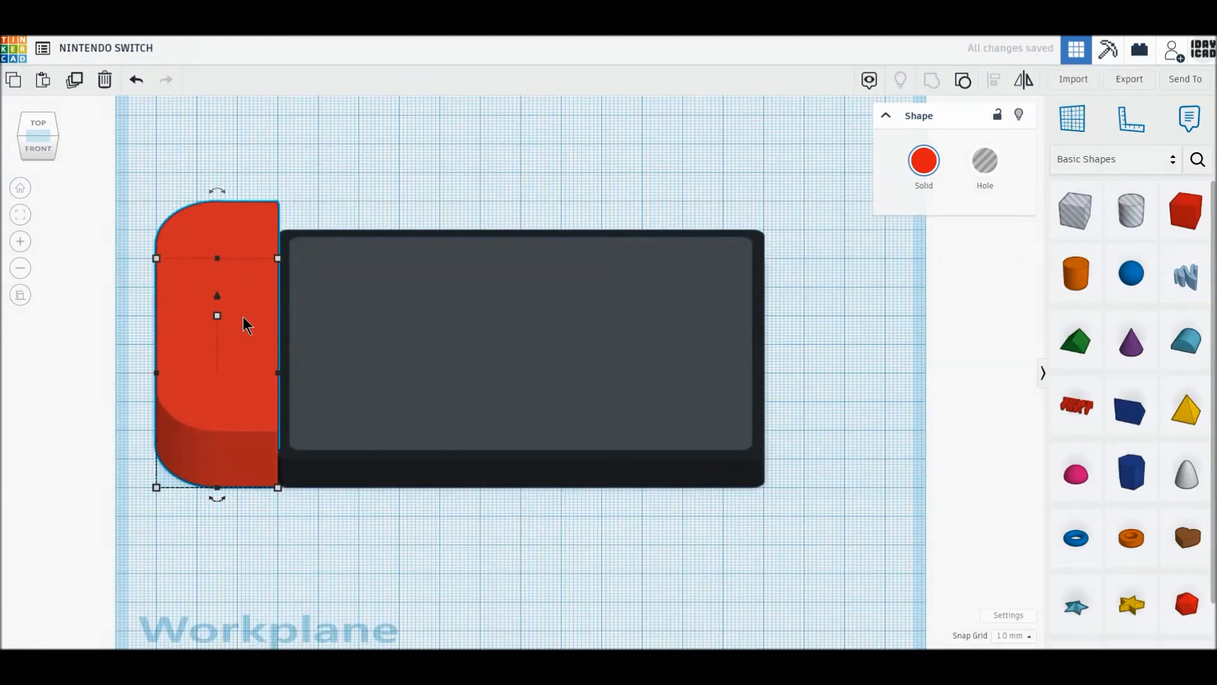
{"action": "left_click", "coordinate": [274, 344]}
{"action": "type", "text": "10"}
{"action": "key", "text": "Return"}
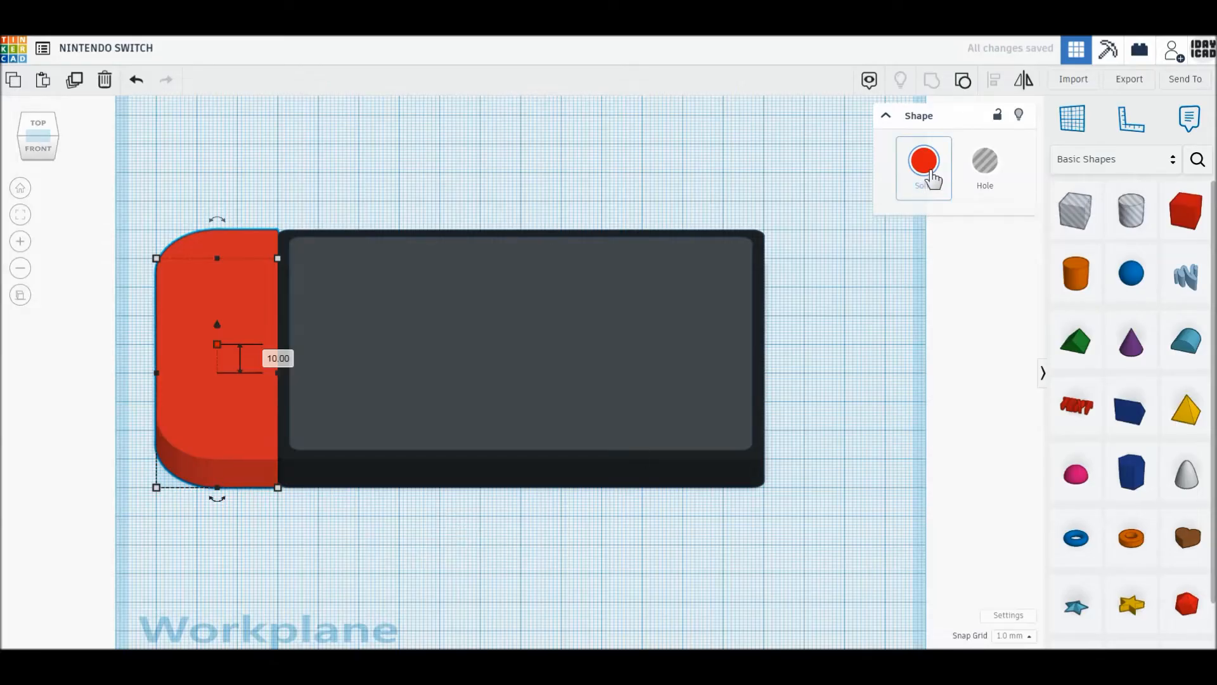
{"action": "left_click", "coordinate": [40, 123]}
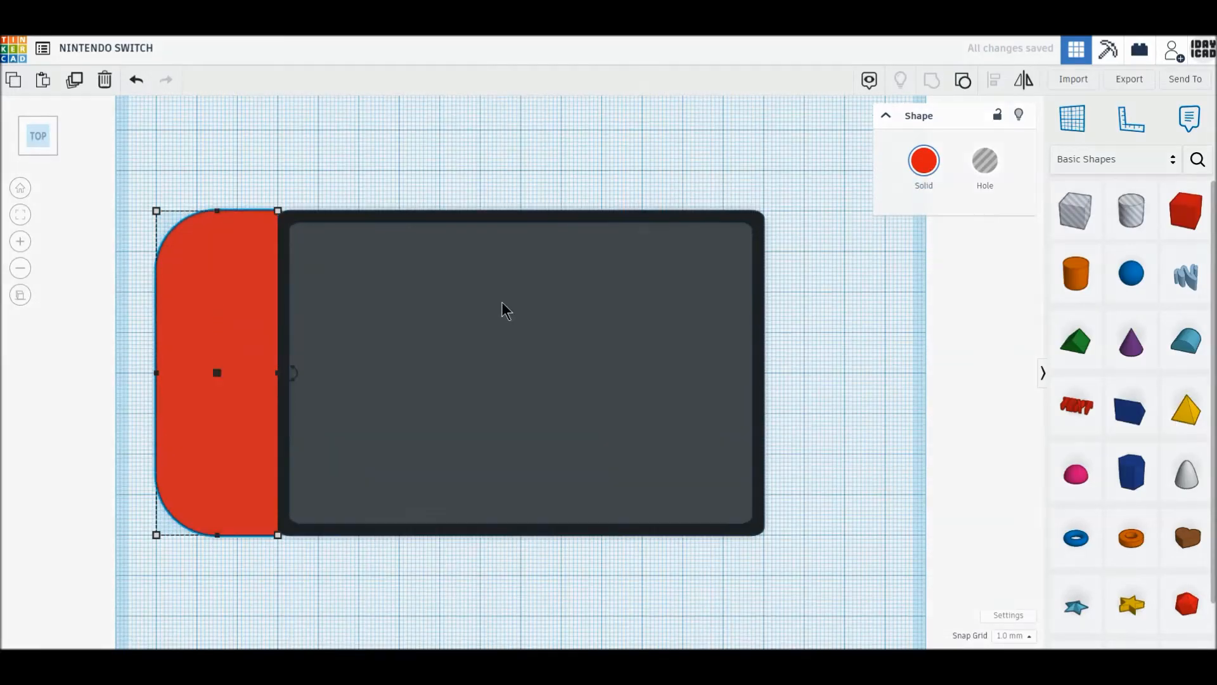
{"action": "left_click", "coordinate": [924, 161]}
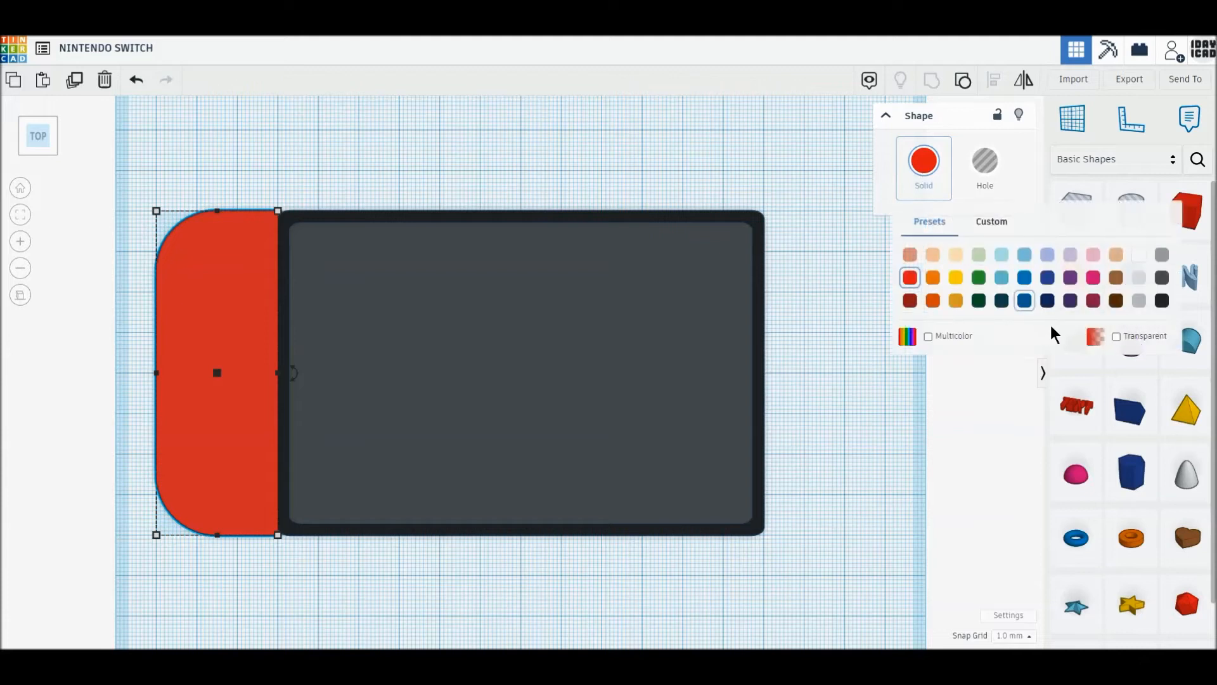
{"action": "left_click", "coordinate": [1025, 277]}
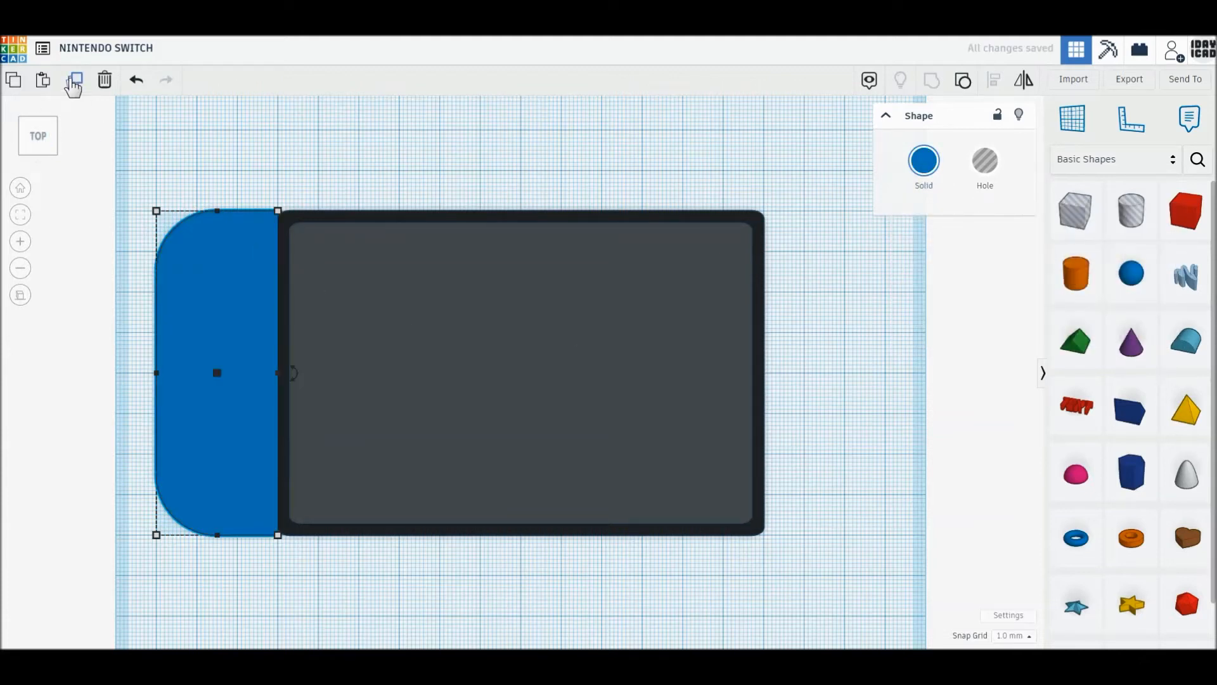
Step: Duplicate the blue controller and move the copy 150 mm across to the console body's opposite edge
{"action": "left_click", "coordinate": [75, 82]}
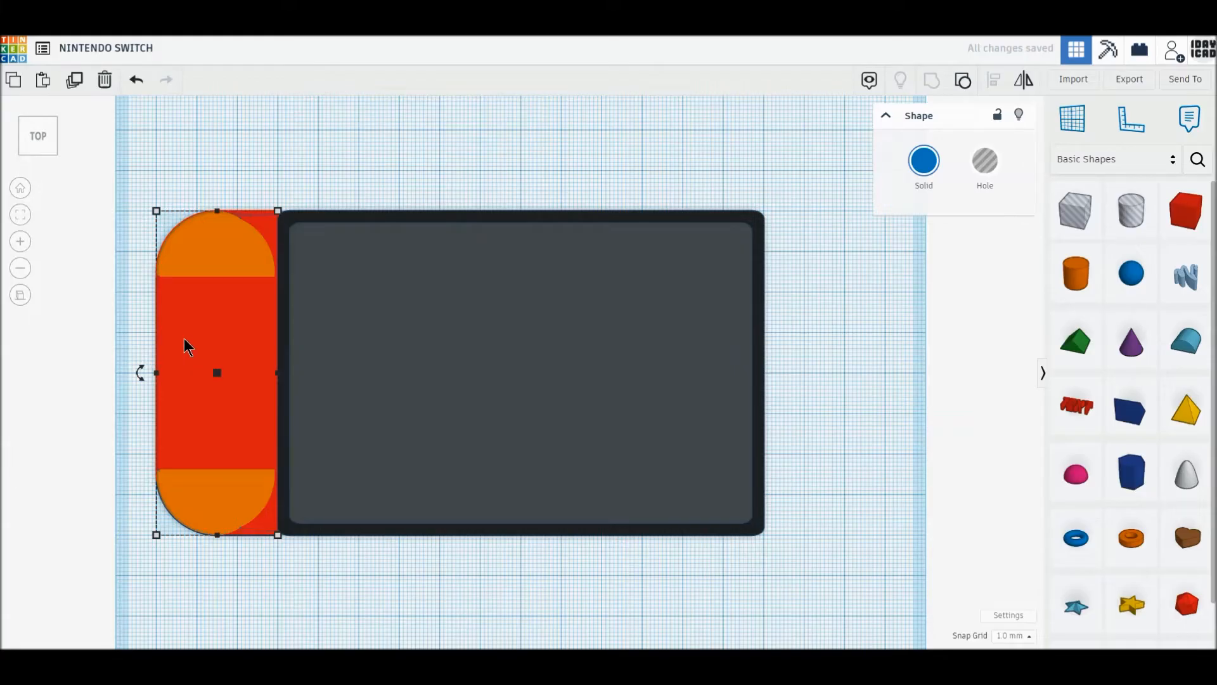
{"action": "left_click", "coordinate": [326, 590]}
{"action": "left_click_drag", "start_coordinate": [201, 435], "coordinate": [808, 436]}
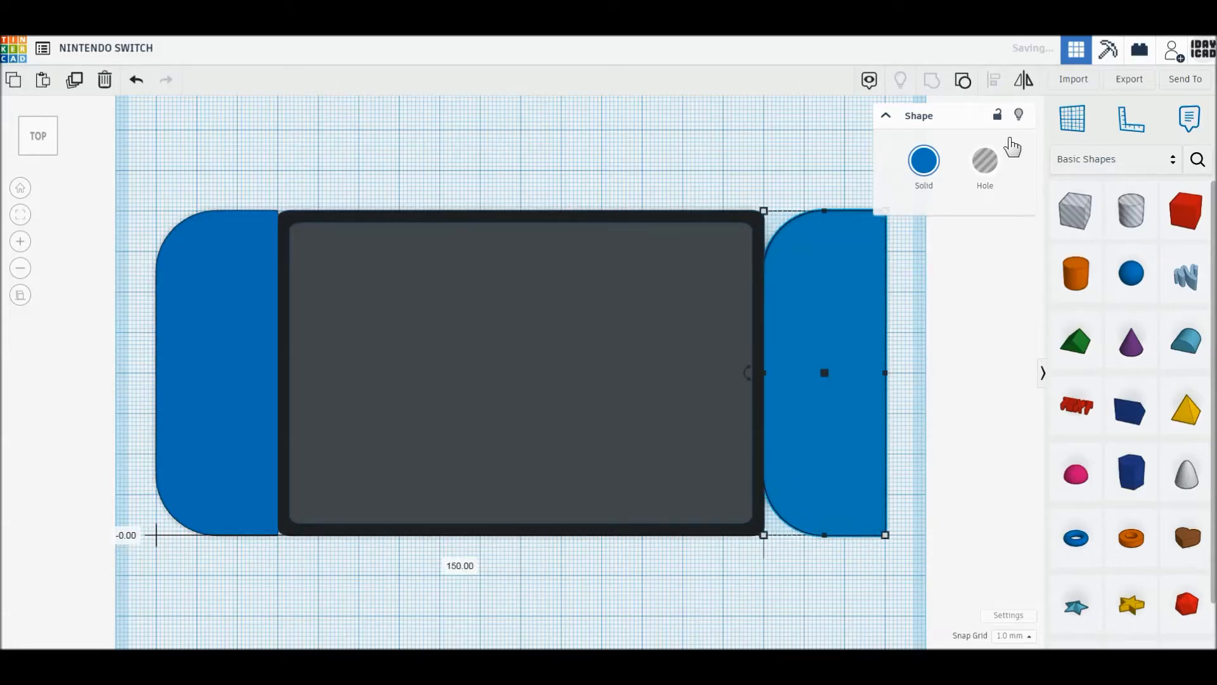
Step: Mirror the copied controller across its width so its rounded corners face outward, and colour it red
{"action": "left_click", "coordinate": [1020, 91]}
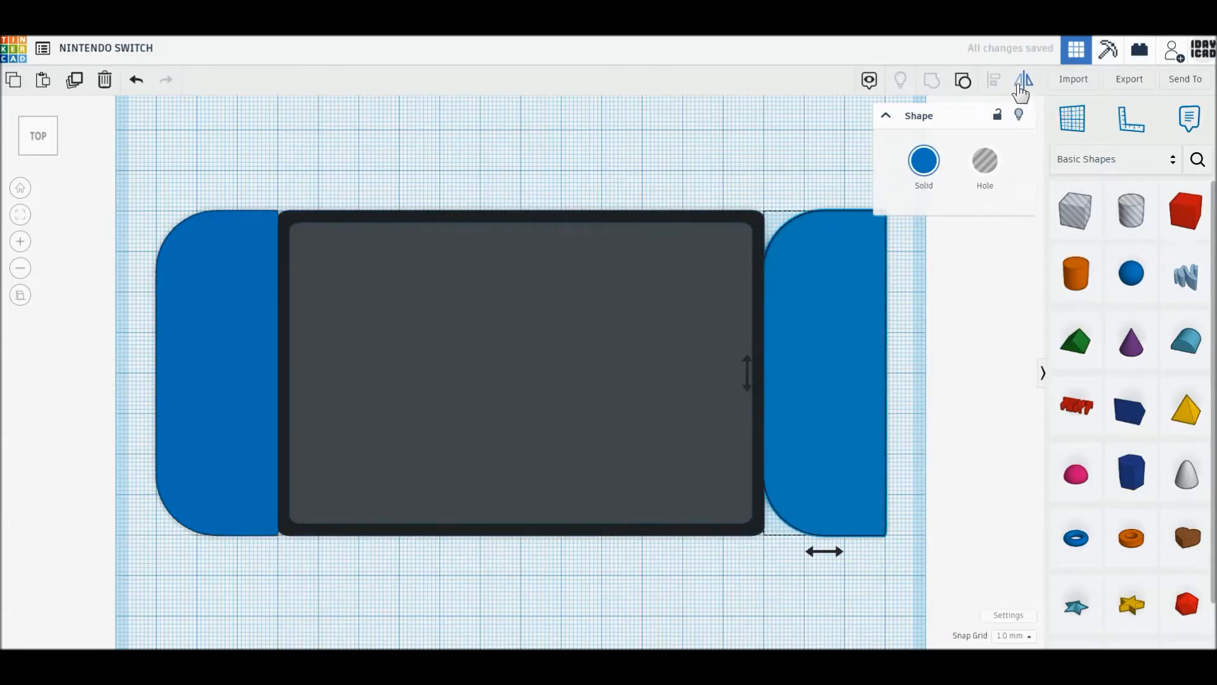
{"action": "left_click", "coordinate": [836, 551]}
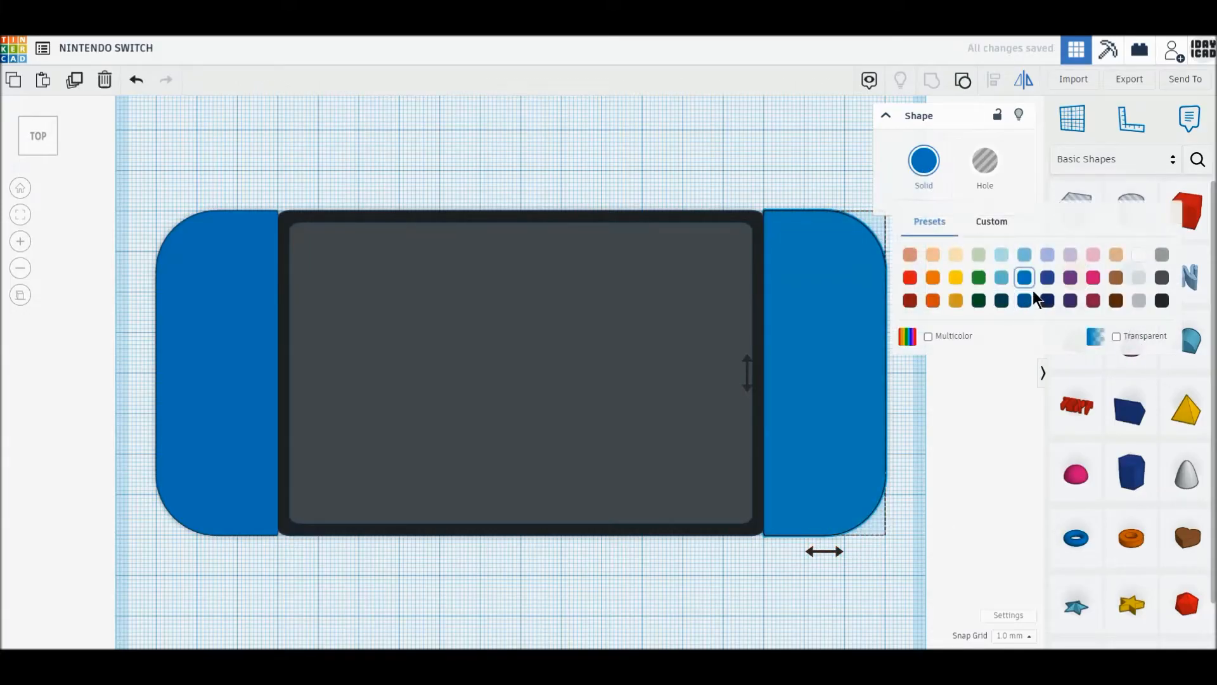
{"action": "left_click", "coordinate": [910, 278]}
{"action": "left_click", "coordinate": [976, 425]}
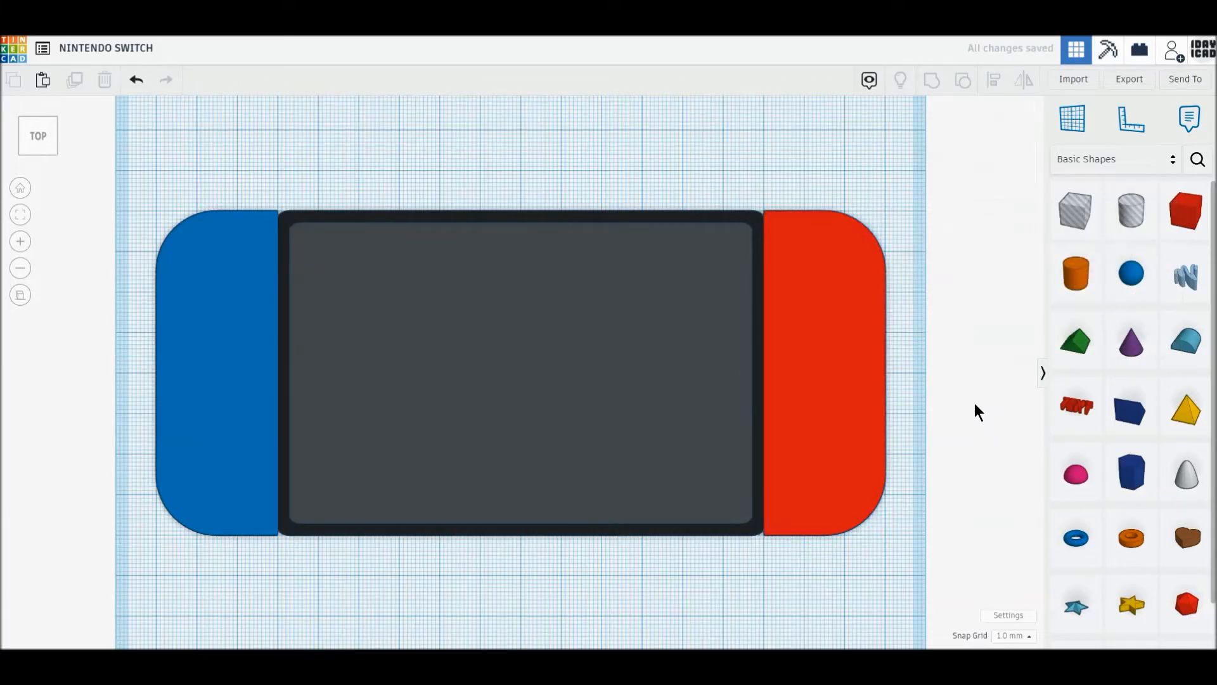
Step: Add a 6 mm diameter cylinder in front of the console, with 64 sides, a 2.5 bevel and 10 segments
{"action": "middle_click_drag", "start_coordinate": [941, 386], "coordinate": [956, 275]}
{"action": "left_click_drag", "start_coordinate": [1073, 272], "coordinate": [452, 485]}
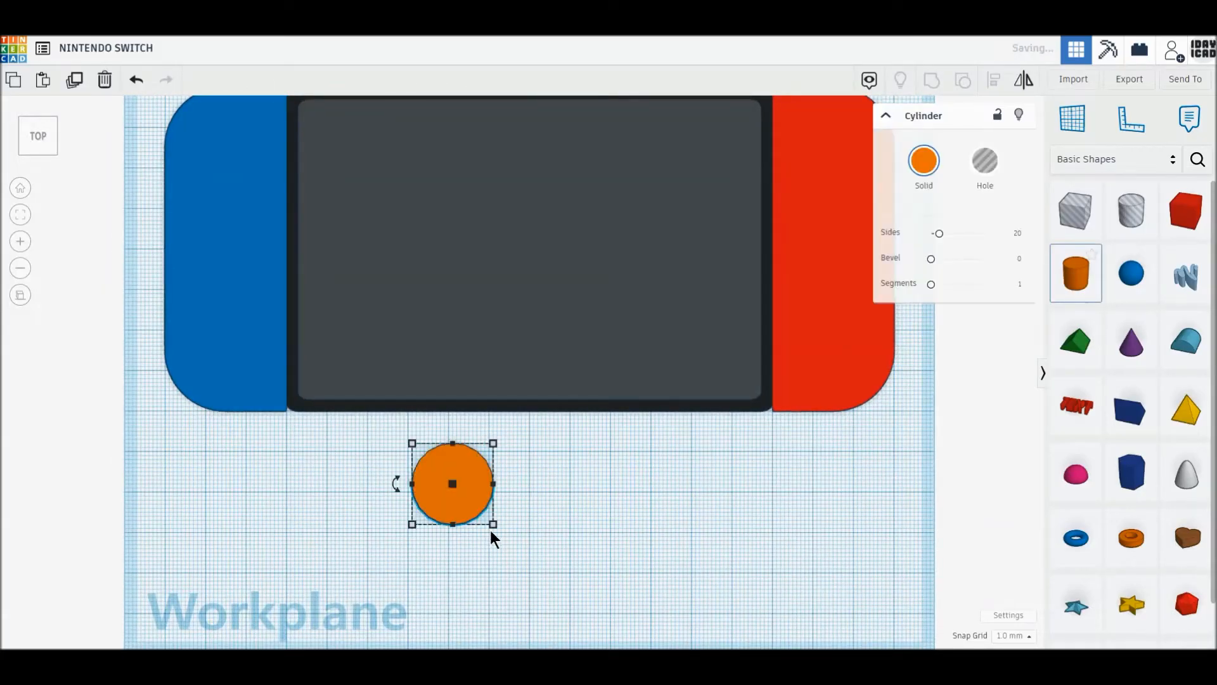
{"action": "left_click_drag", "start_coordinate": [493, 524], "coordinate": [436, 466]}
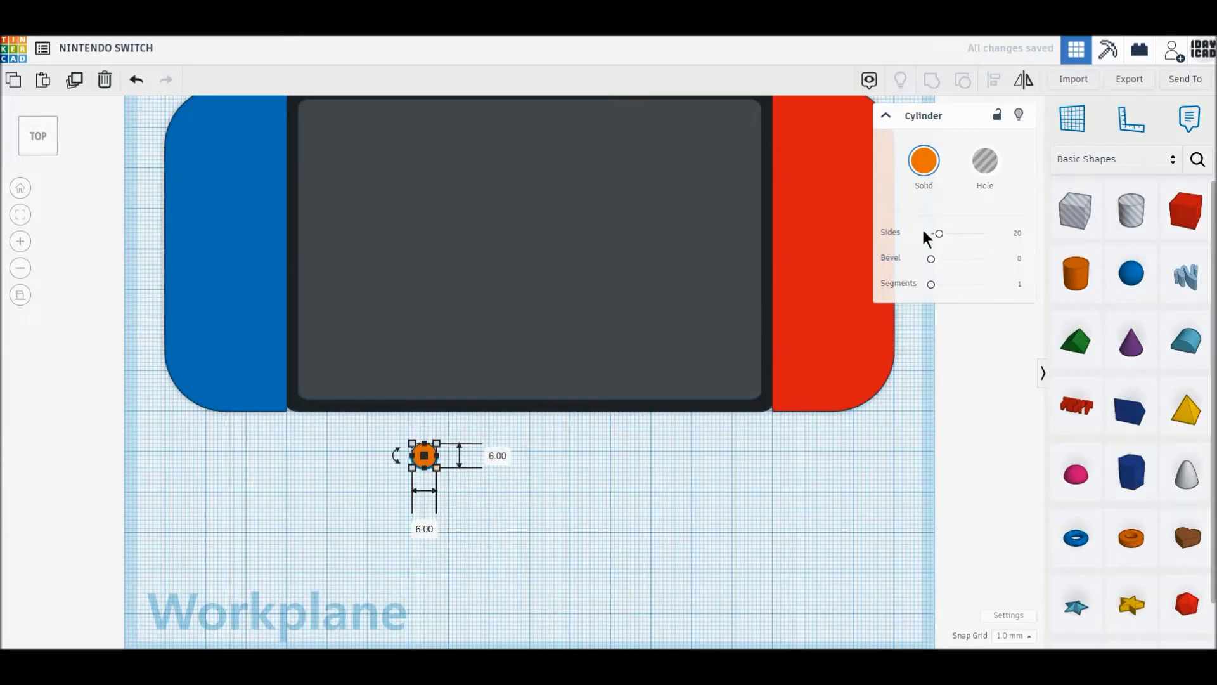
{"action": "left_click_drag", "start_coordinate": [938, 233], "coordinate": [1020, 231]}
{"action": "left_click_drag", "start_coordinate": [931, 259], "coordinate": [1004, 265]}
{"action": "left_click_drag", "start_coordinate": [930, 285], "coordinate": [1028, 281]}
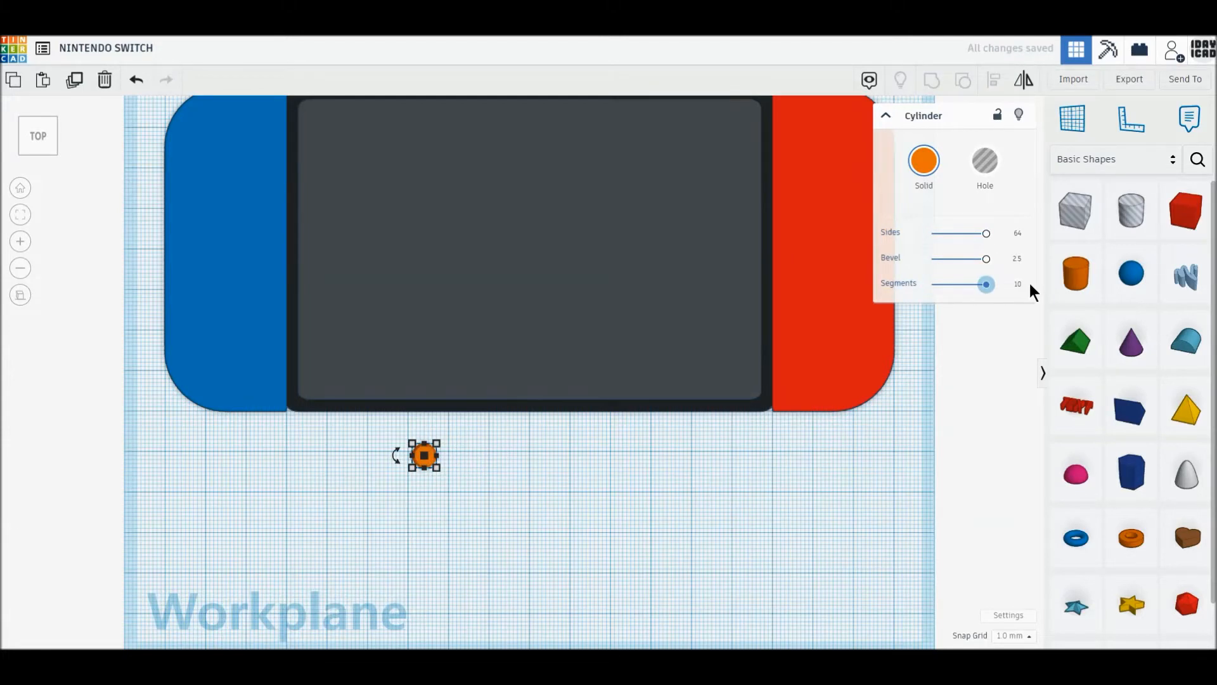
Step: Colour the small cylinder dark grey and move it just below the blue controller's lower edge
{"action": "left_click", "coordinate": [925, 164]}
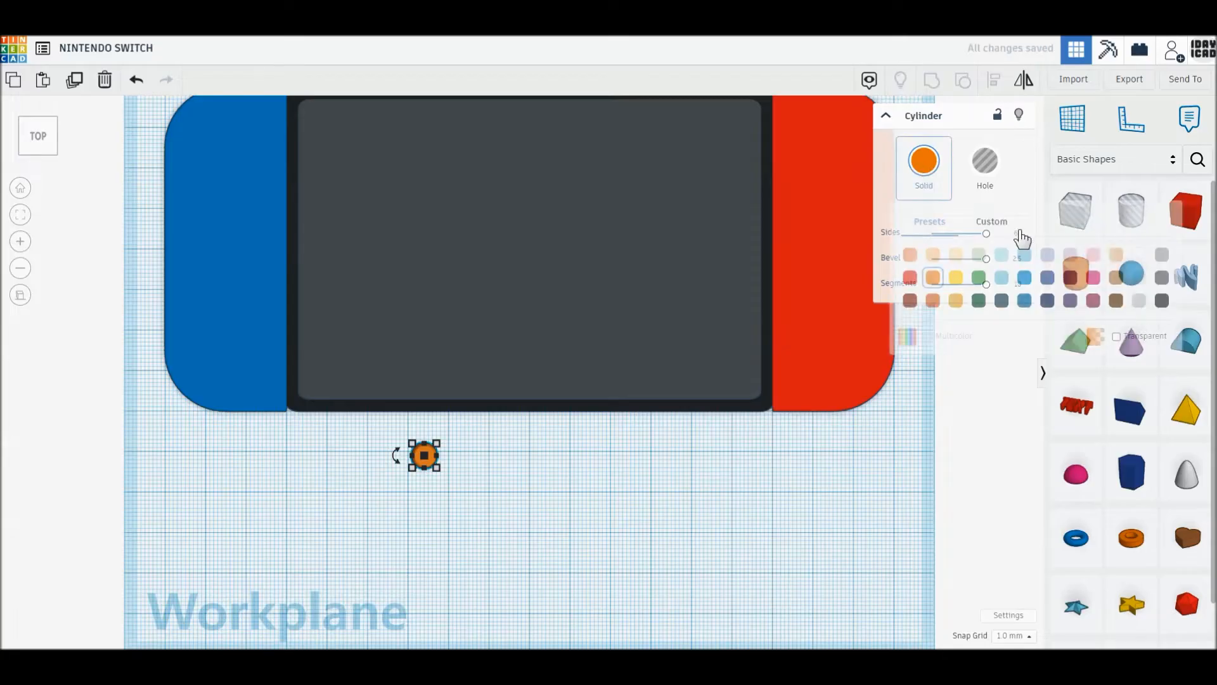
{"action": "left_click", "coordinate": [1166, 278]}
{"action": "left_click", "coordinate": [399, 472]}
{"action": "left_click_drag", "start_coordinate": [423, 456], "coordinate": [226, 435]}
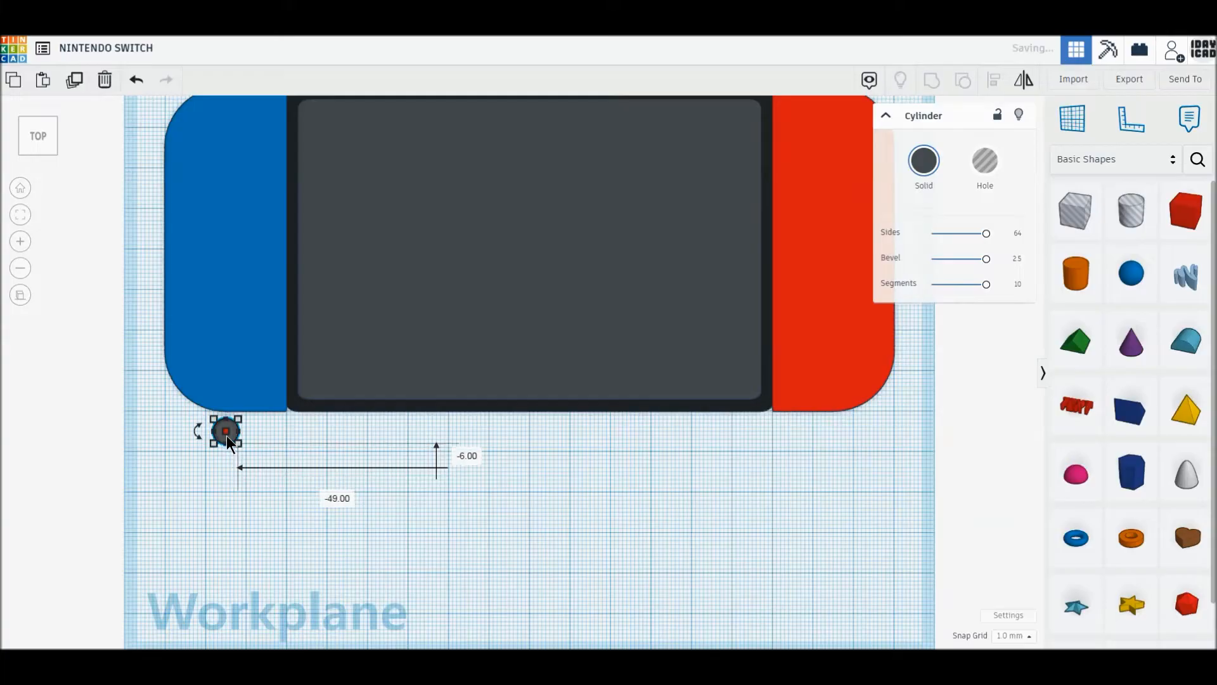
Step: Copy the dark grey cylinder three times at 10 mm offsets in width and depth to form a diamond of four buttons
{"action": "scroll", "coordinate": [106, 501], "scroll_direction": "up", "scroll_amount": 2}
{"action": "middle_click_drag", "start_coordinate": [105, 500], "coordinate": [402, 489]}
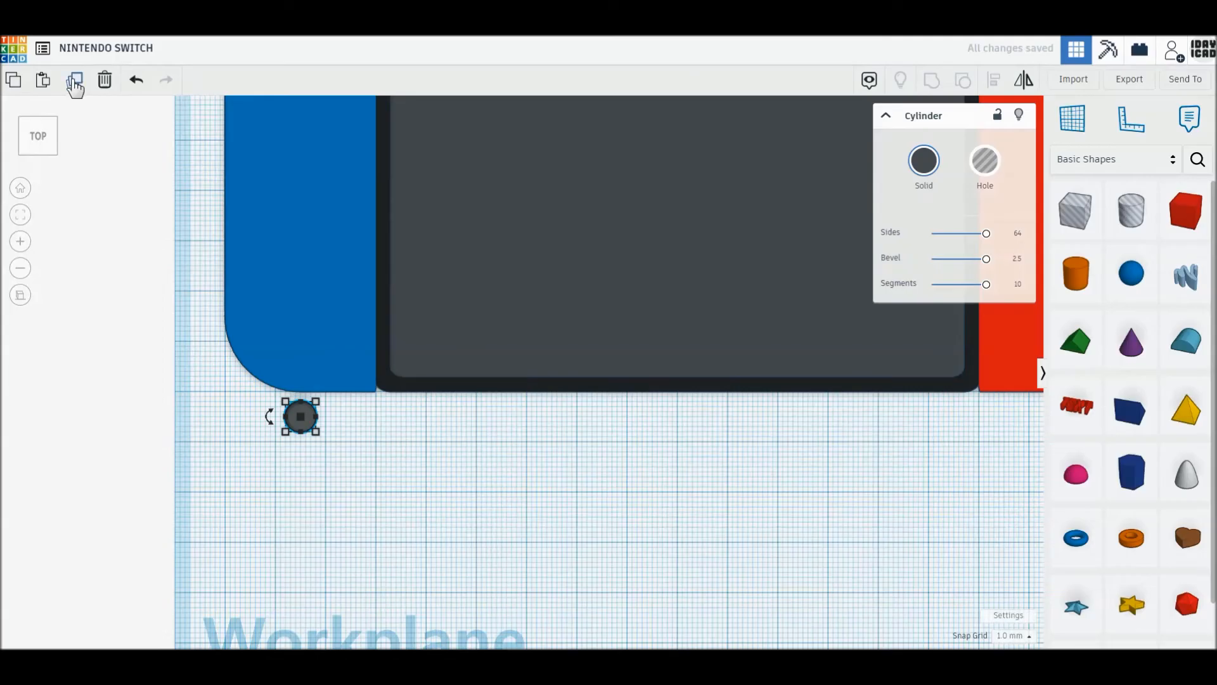
{"action": "left_click", "coordinate": [302, 440]}
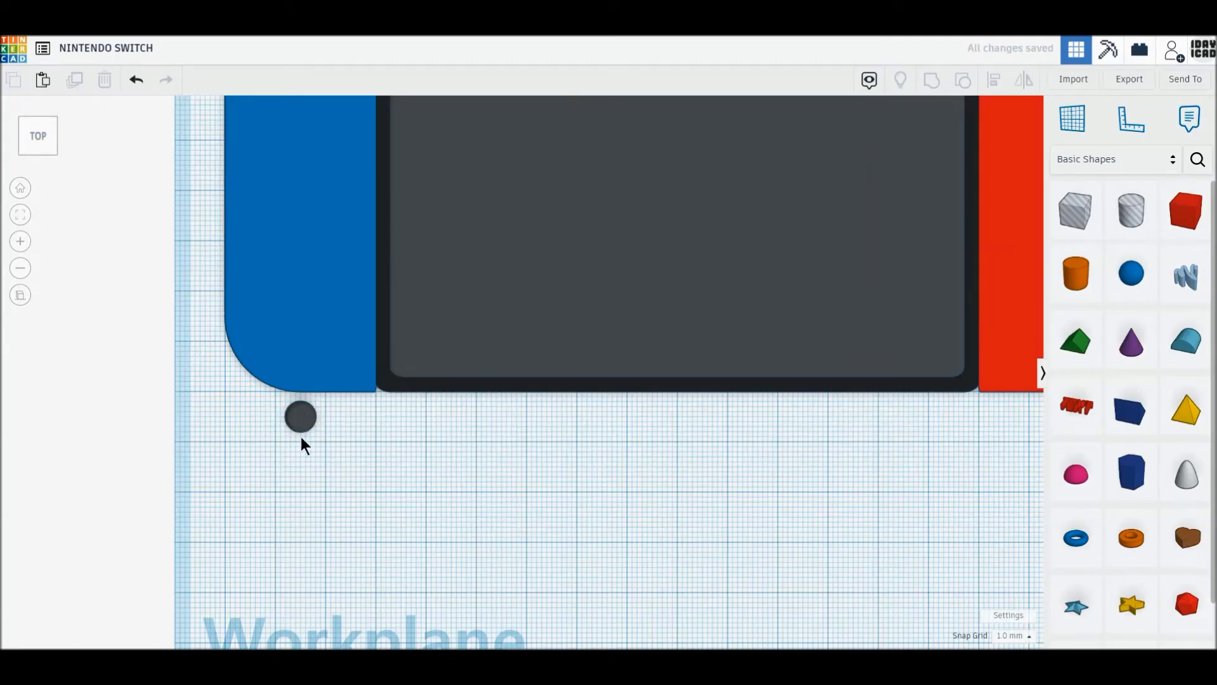
{"action": "left_click_drag", "start_coordinate": [305, 426], "coordinate": [256, 470], "text": "alt"}
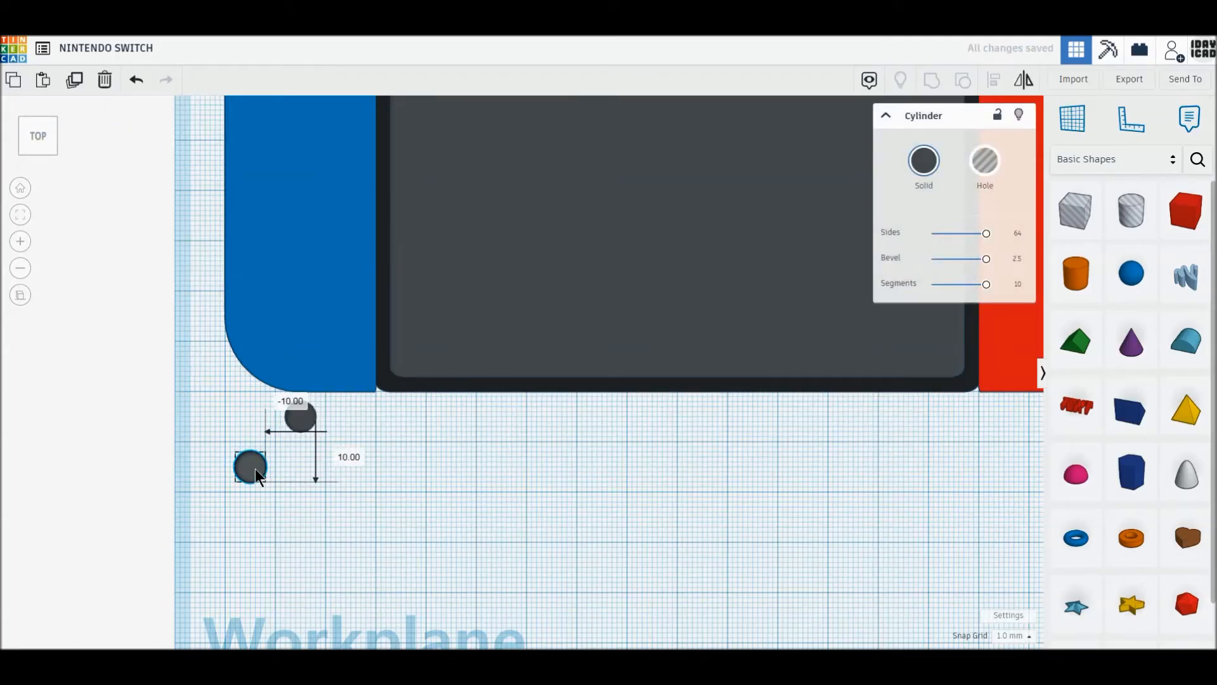
{"action": "left_click", "coordinate": [74, 82]}
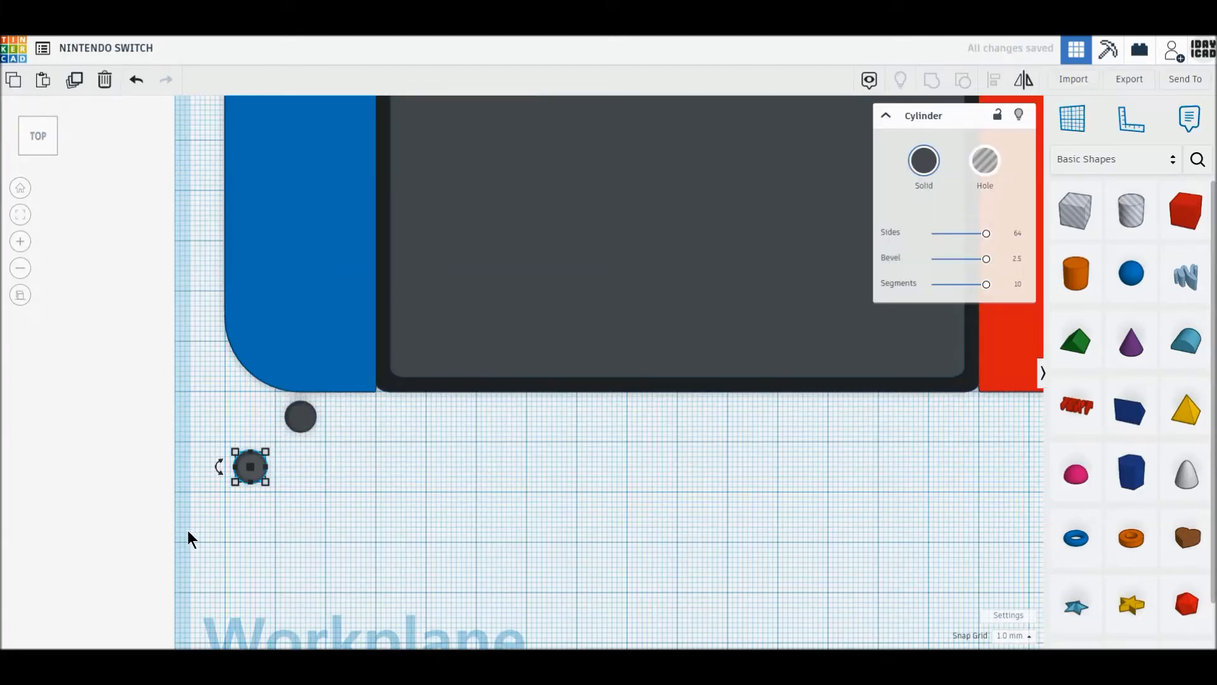
{"action": "left_click", "coordinate": [292, 485]}
{"action": "left_click_drag", "start_coordinate": [253, 467], "coordinate": [307, 518]}
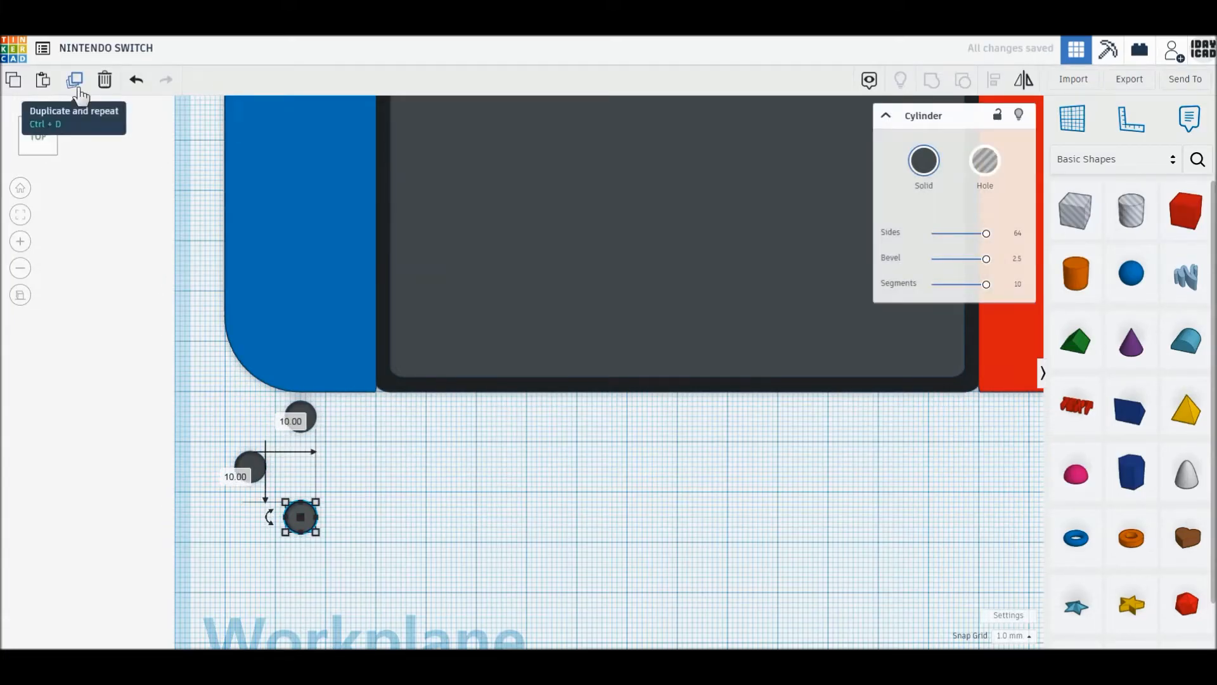
{"action": "left_click", "coordinate": [230, 372]}
{"action": "left_click", "coordinate": [300, 517]}
{"action": "left_click", "coordinate": [345, 533]}
{"action": "left_click_drag", "start_coordinate": [301, 530], "coordinate": [349, 475], "text": "alt"}
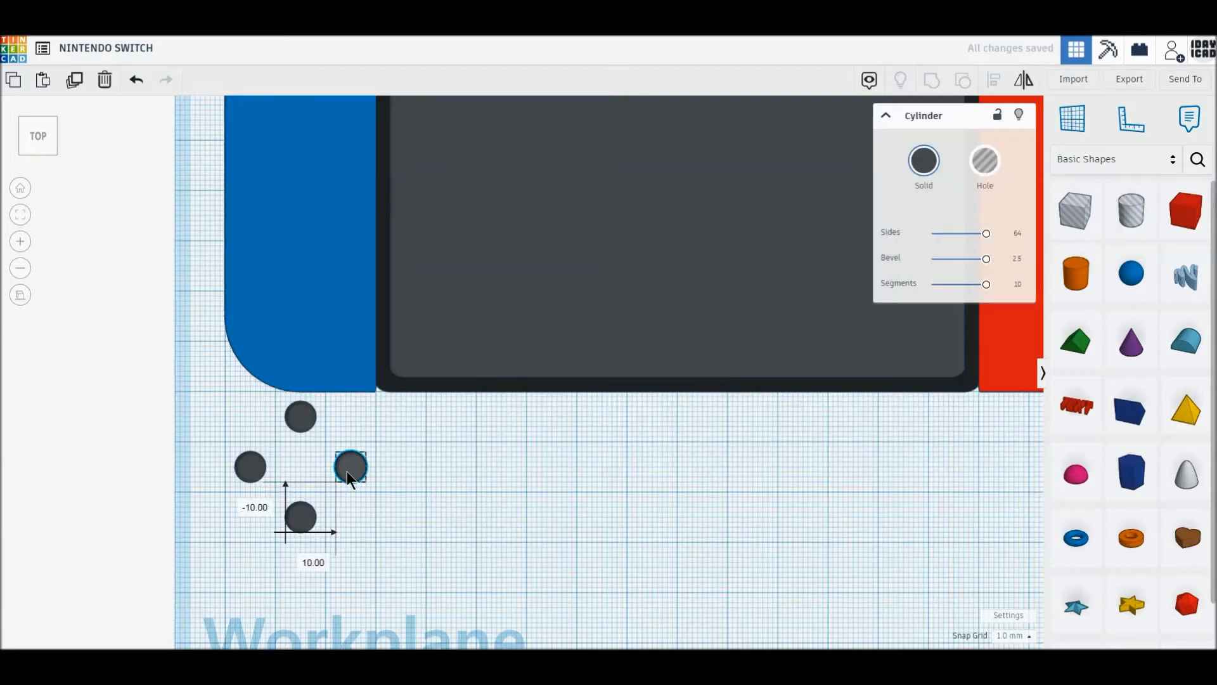
{"action": "left_click", "coordinate": [420, 491]}
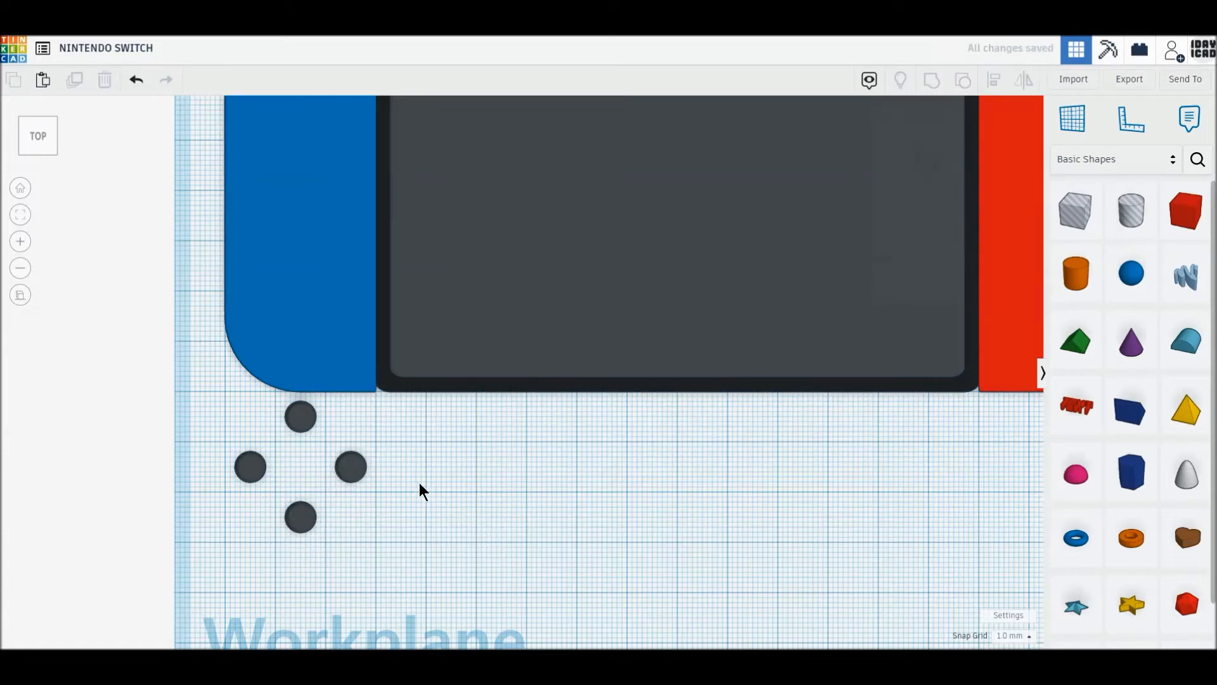
Step: Move the four buttons together straight down, away from the blue controller, to the workplane's front edge
{"action": "middle_click_drag", "start_coordinate": [389, 497], "coordinate": [441, 438]}
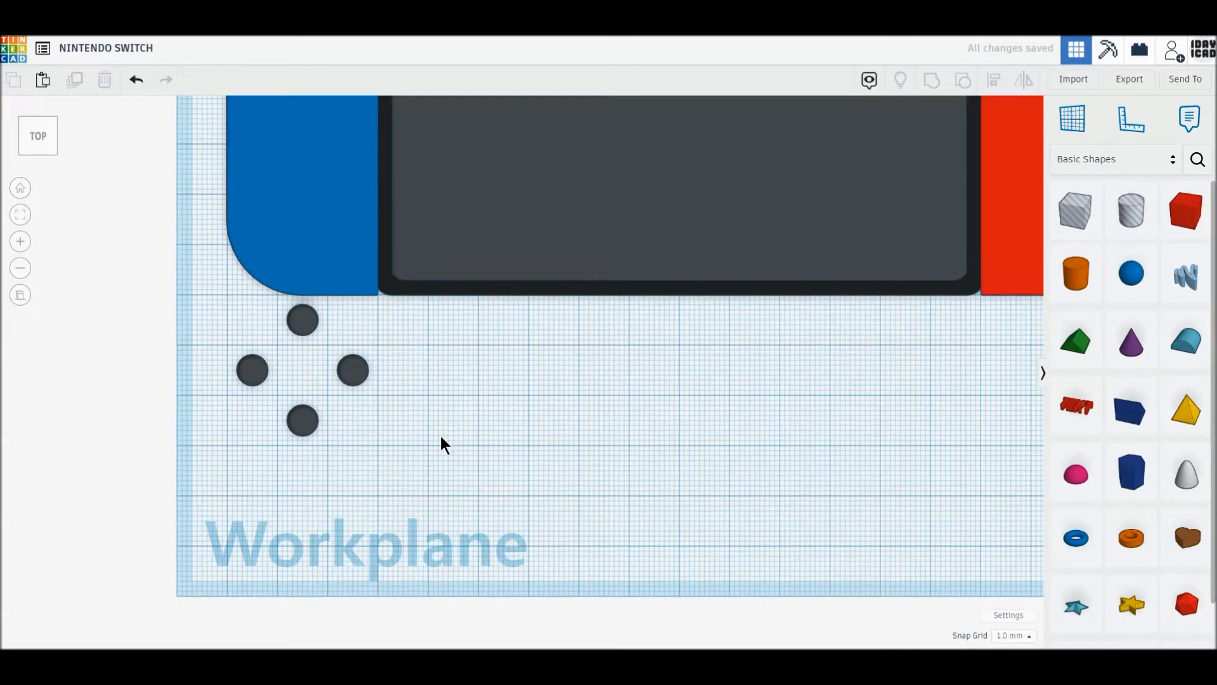
{"action": "left_click_drag", "start_coordinate": [217, 318], "coordinate": [427, 463]}
{"action": "left_click_drag", "start_coordinate": [354, 382], "coordinate": [350, 522]}
Step: Duplicate the uppermost button of the diamond, place the copy 20 mm closer to the blue controller and raise it 5 mm
{"action": "left_click", "coordinate": [309, 472]}
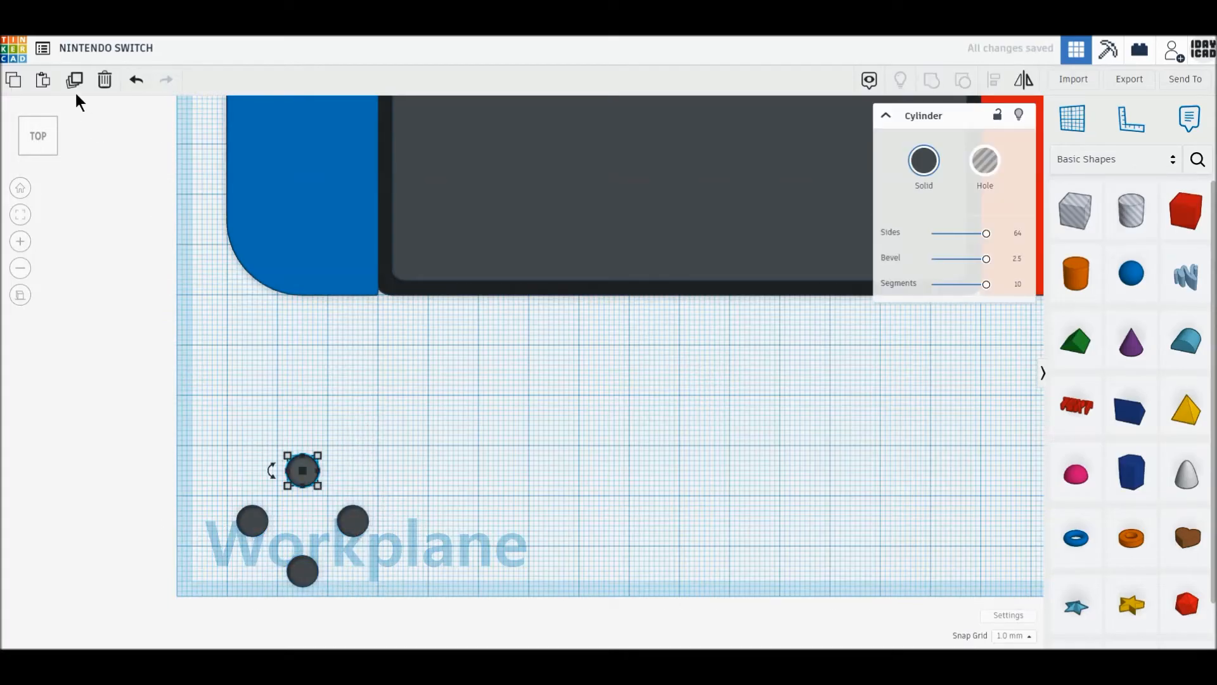
{"action": "left_click", "coordinate": [75, 83]}
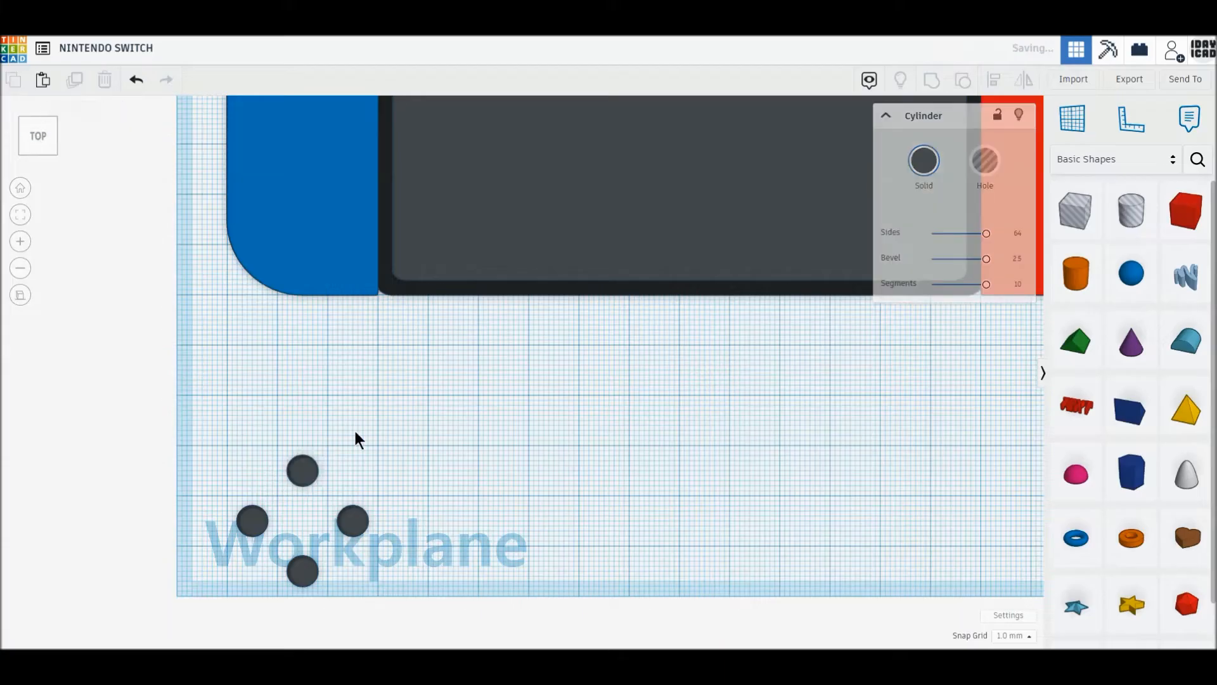
{"action": "left_click", "coordinate": [361, 427]}
{"action": "left_click_drag", "start_coordinate": [303, 471], "coordinate": [302, 374]}
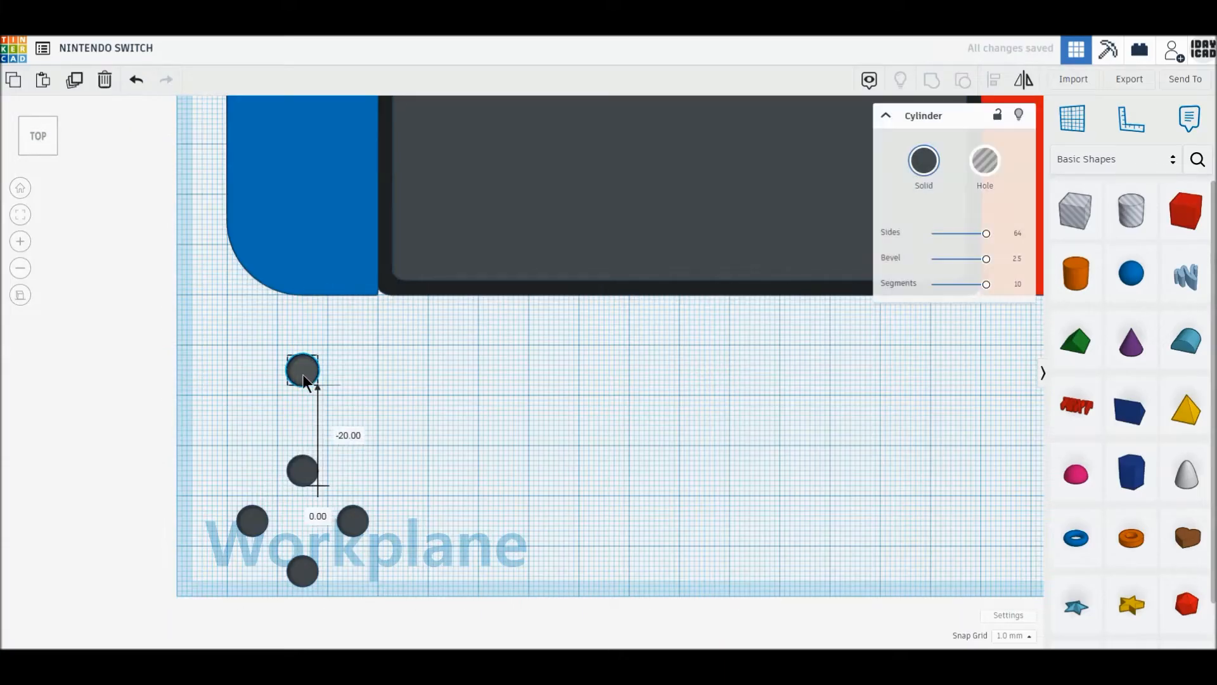
{"action": "left_click", "coordinate": [37, 151]}
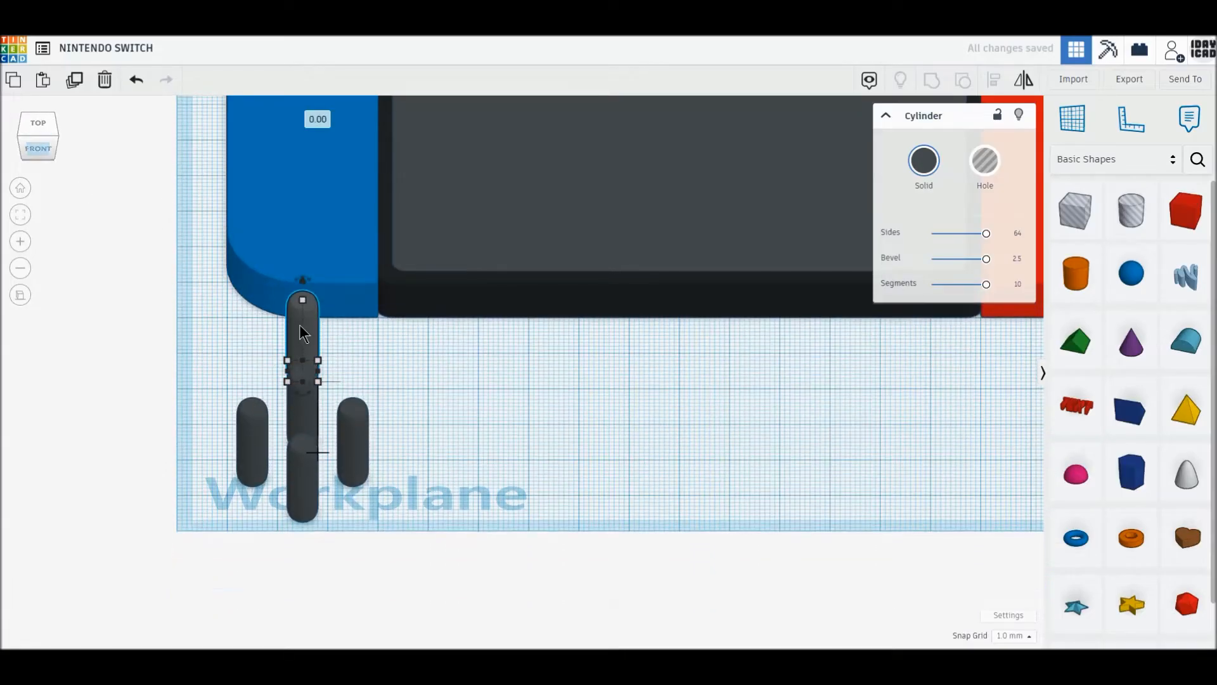
{"action": "left_click_drag", "start_coordinate": [303, 285], "coordinate": [305, 269]}
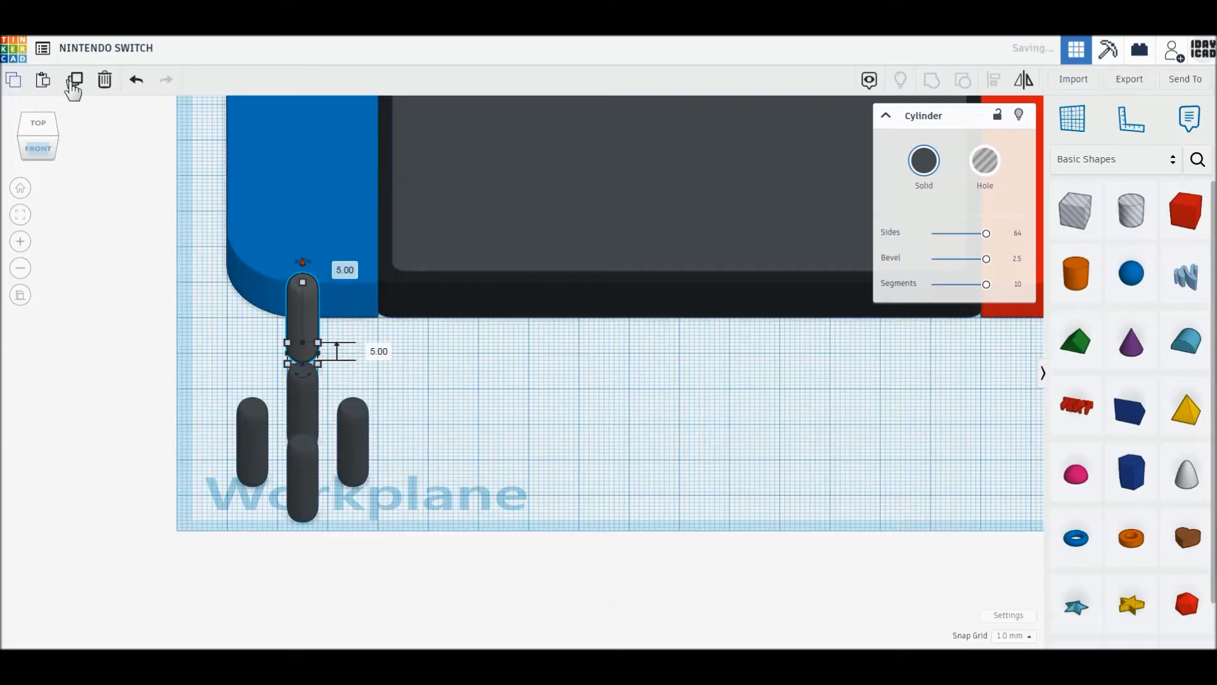
Step: Duplicate the raised cylinder, lift the copy higher and reduce its height to 5 mm
{"action": "left_click_drag", "start_coordinate": [318, 363], "coordinate": [318, 366]}
{"action": "left_click_drag", "start_coordinate": [303, 260], "coordinate": [299, 212]}
{"action": "left_click_drag", "start_coordinate": [303, 268], "coordinate": [302, 283]}
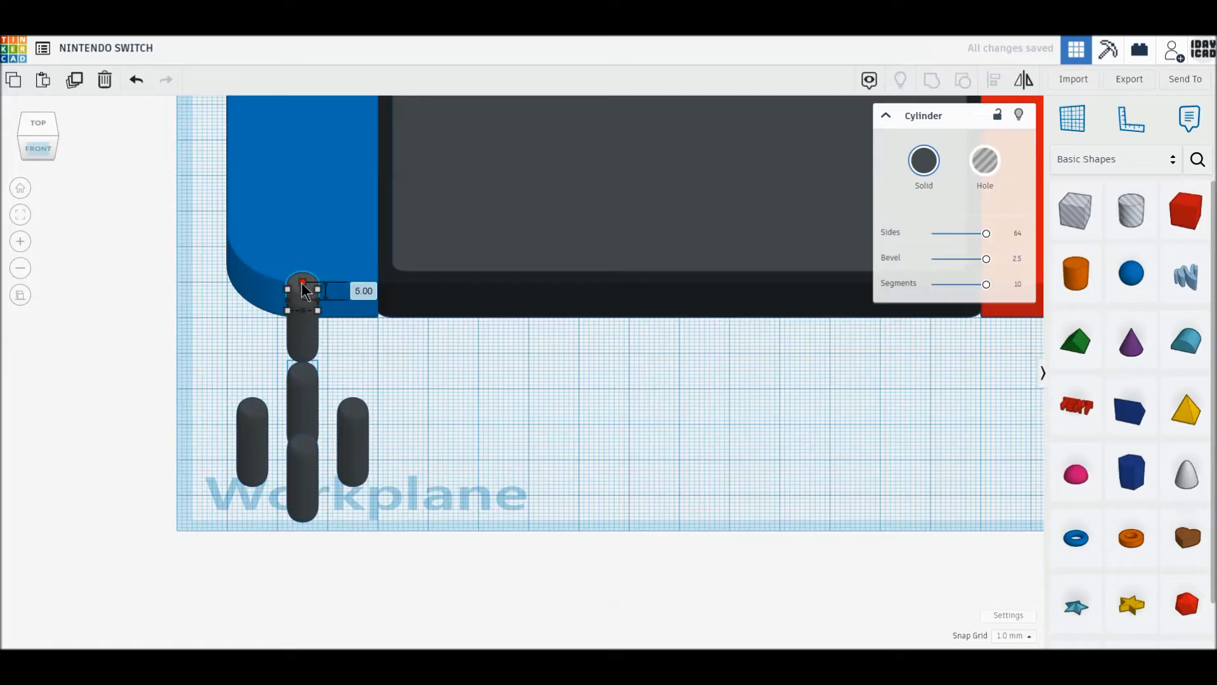
Step: Set the short upper cylinder's width and length to 12 mm each to make a joystick disc
{"action": "left_click", "coordinate": [318, 311]}
{"action": "type", "text": "12"}
{"action": "key", "text": "Tab"}
{"action": "type", "text": "12"}
{"action": "key", "text": "Return"}
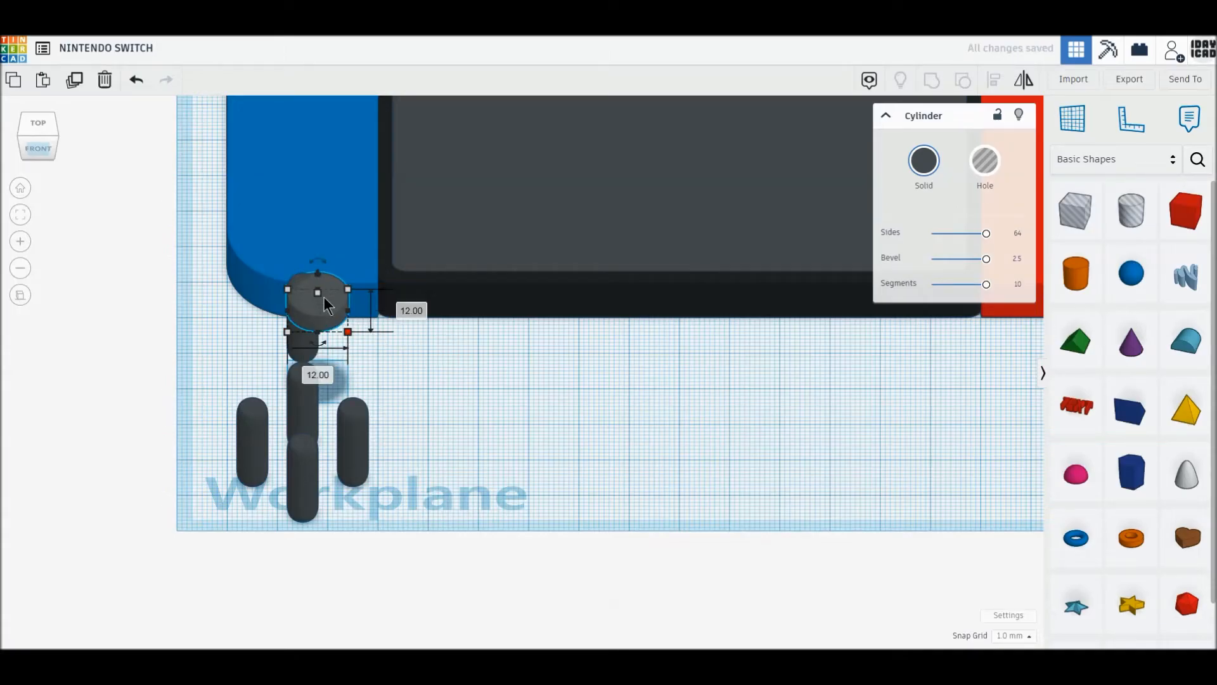
{"action": "left_click", "coordinate": [379, 307]}
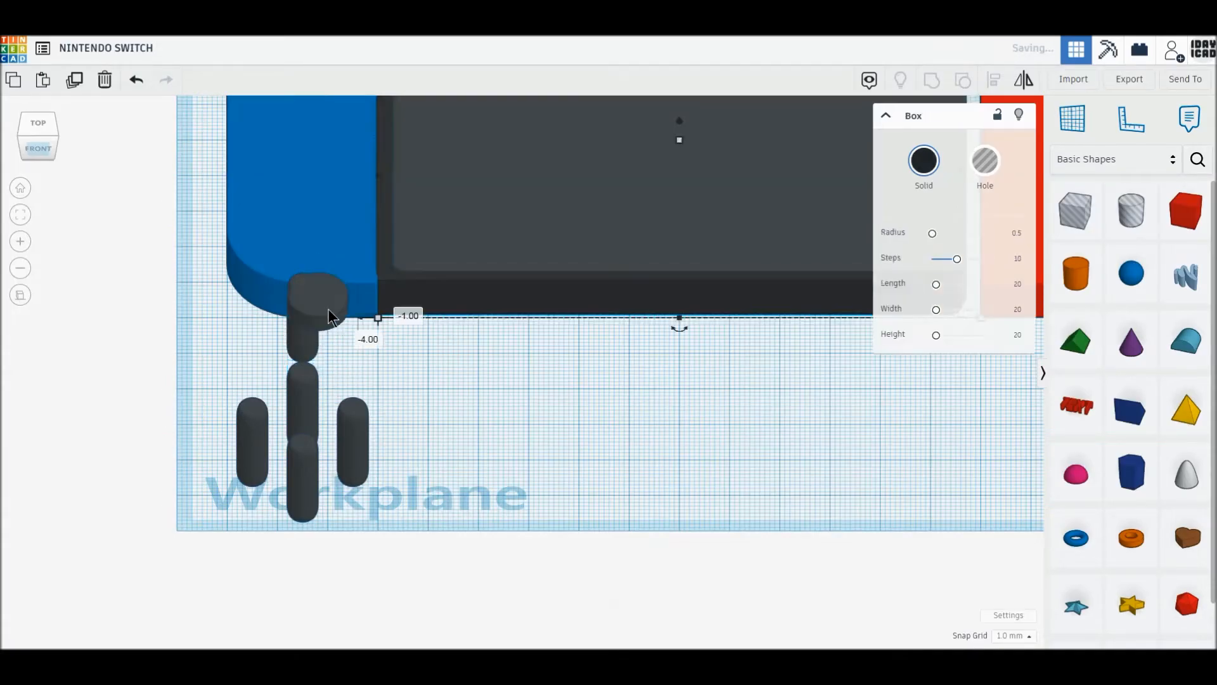
{"action": "left_click", "coordinate": [134, 89]}
{"action": "left_click", "coordinate": [426, 377]}
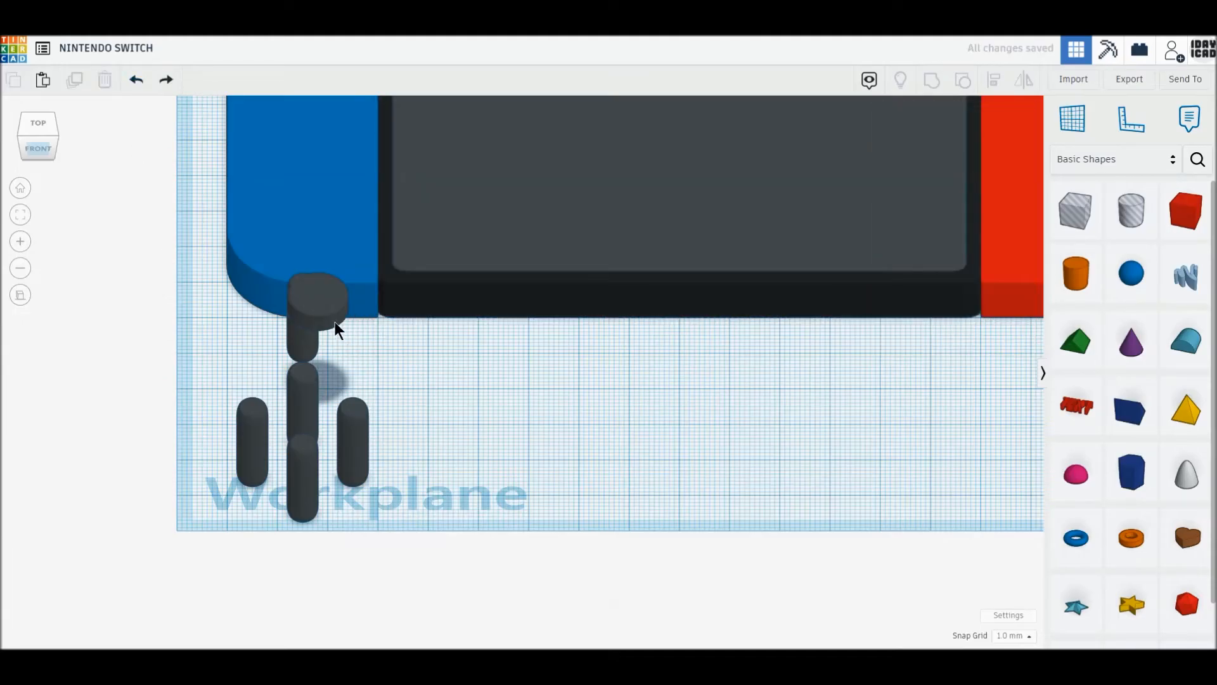
Step: Set the joystick disc's height to 3 mm and raise it slightly above the thin cylinder
{"action": "left_click", "coordinate": [335, 321]}
{"action": "left_click", "coordinate": [319, 295]}
{"action": "left_click", "coordinate": [379, 301]}
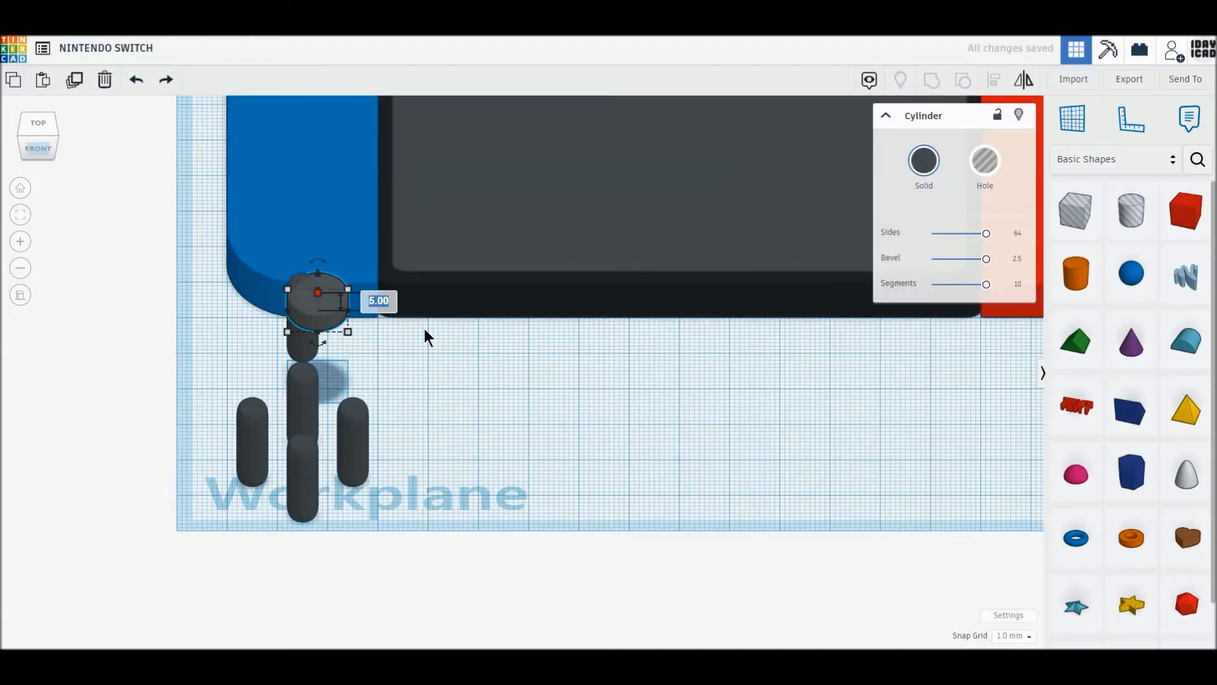
{"action": "type", "text": "3"}
{"action": "key", "text": "Return"}
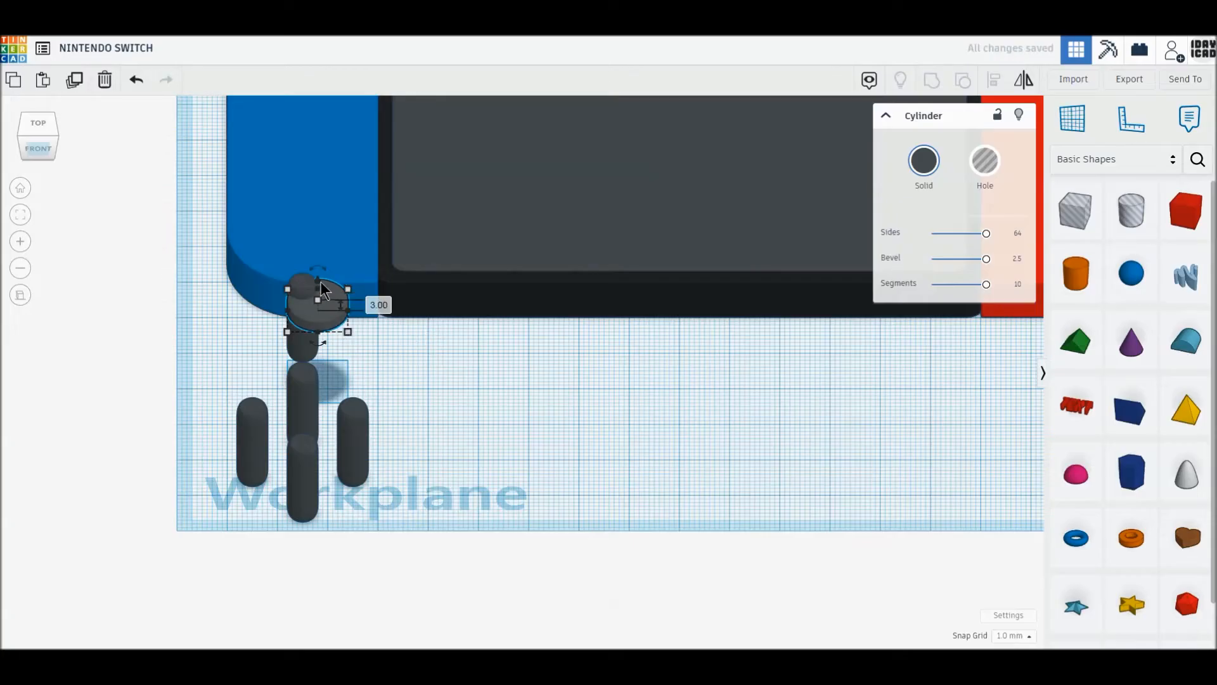
{"action": "left_click_drag", "start_coordinate": [317, 282], "coordinate": [318, 273]}
Step: From the top view, shift the disc 3 mm in width and 3 mm in depth to centre it over the thin cylinder
{"action": "left_click", "coordinate": [29, 129]}
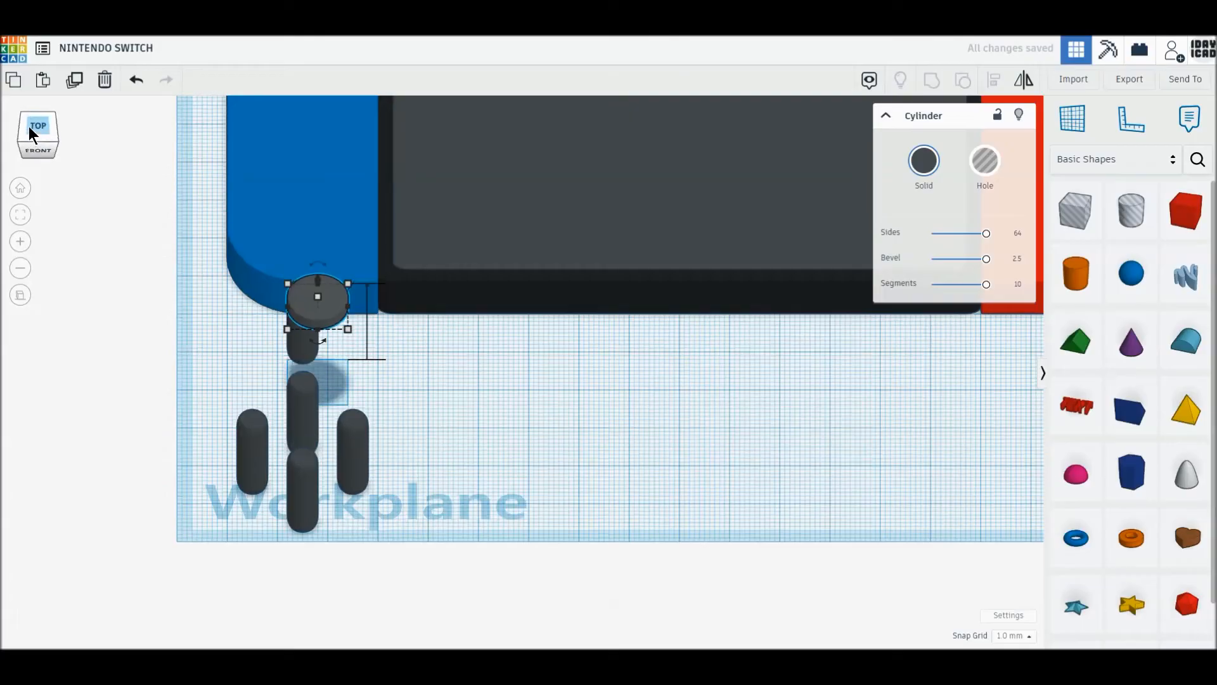
{"action": "left_click", "coordinate": [259, 398]}
{"action": "scroll", "coordinate": [231, 397], "scroll_direction": "up", "scroll_amount": 2}
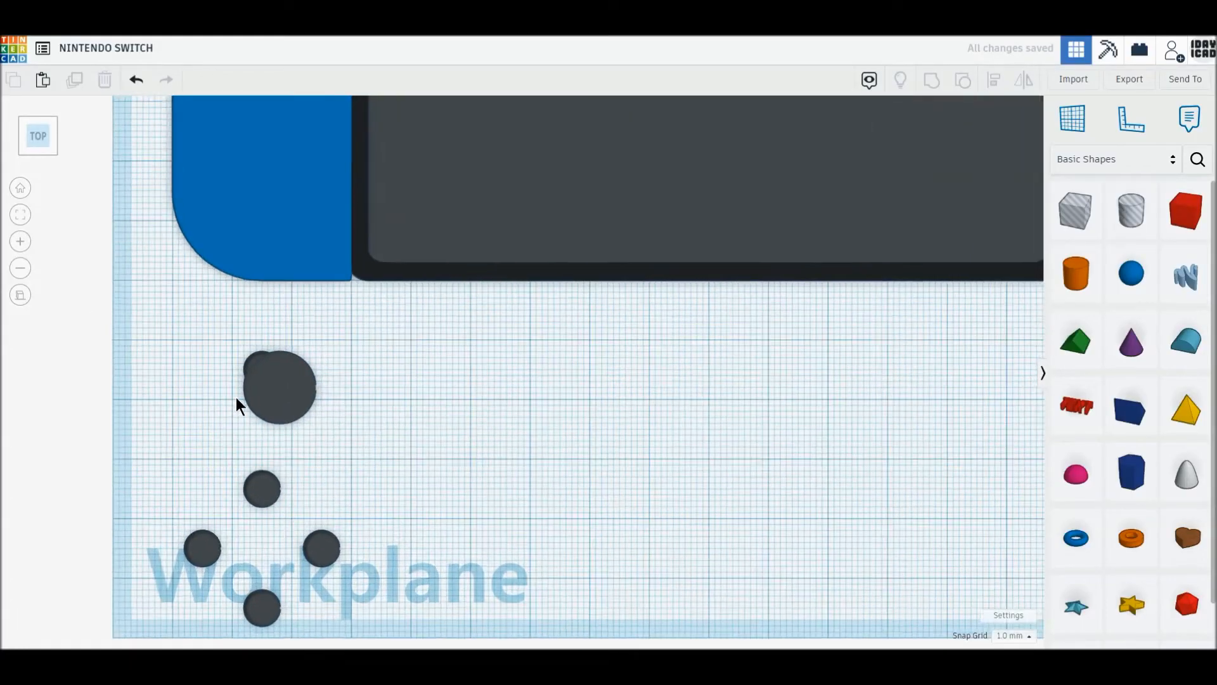
{"action": "left_click", "coordinate": [244, 393]}
{"action": "left_click_drag", "start_coordinate": [244, 391], "coordinate": [238, 383]}
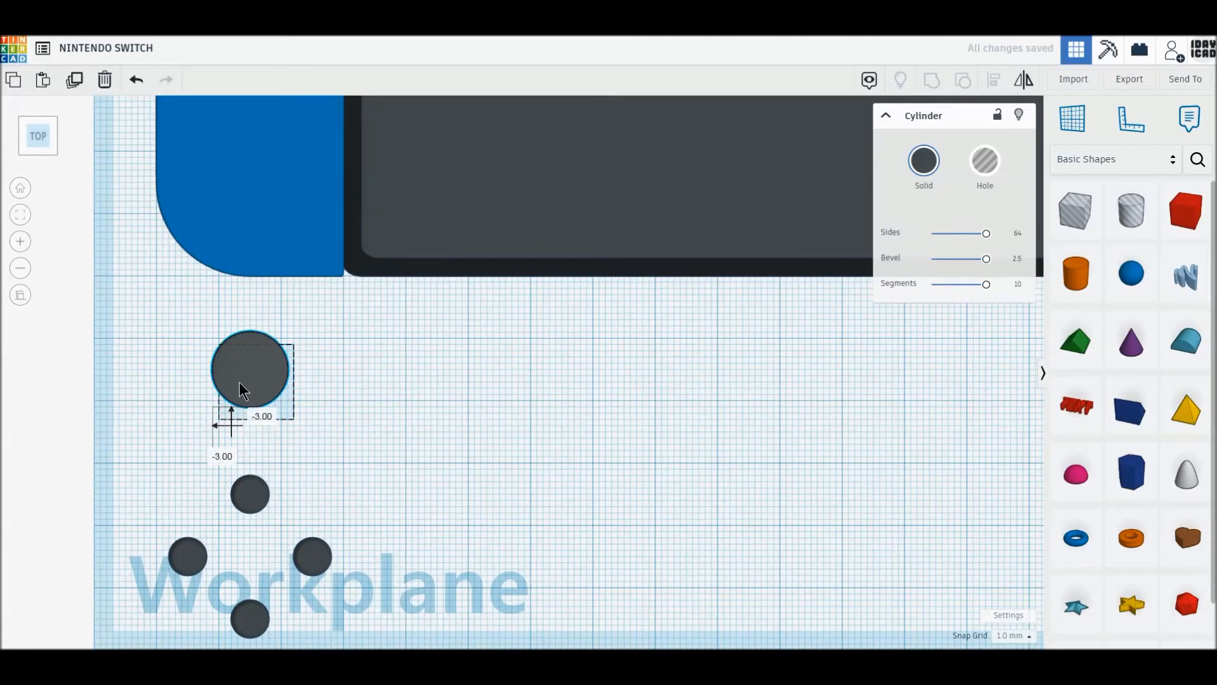
{"action": "scroll", "coordinate": [239, 381], "scroll_direction": "down", "scroll_amount": 2}
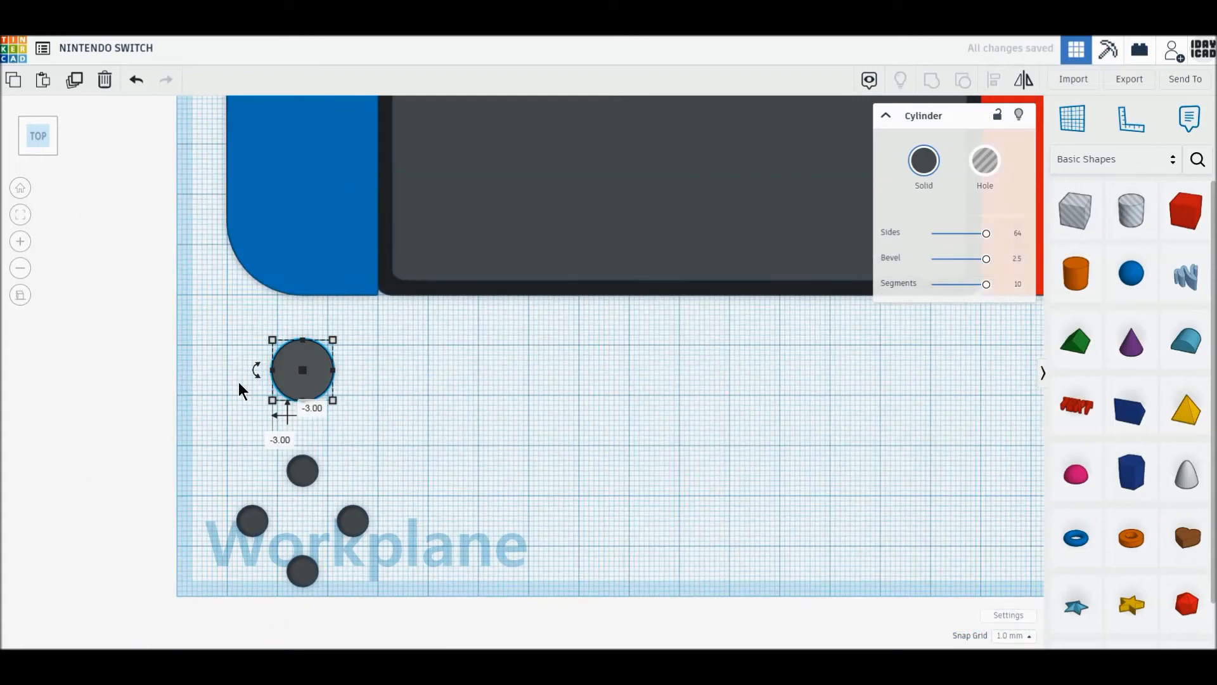
{"action": "left_click", "coordinate": [619, 480]}
Step: Group the joystick disc and the thin cylinder beneath it into one shape
{"action": "middle_click_drag", "start_coordinate": [463, 467], "coordinate": [367, 455]}
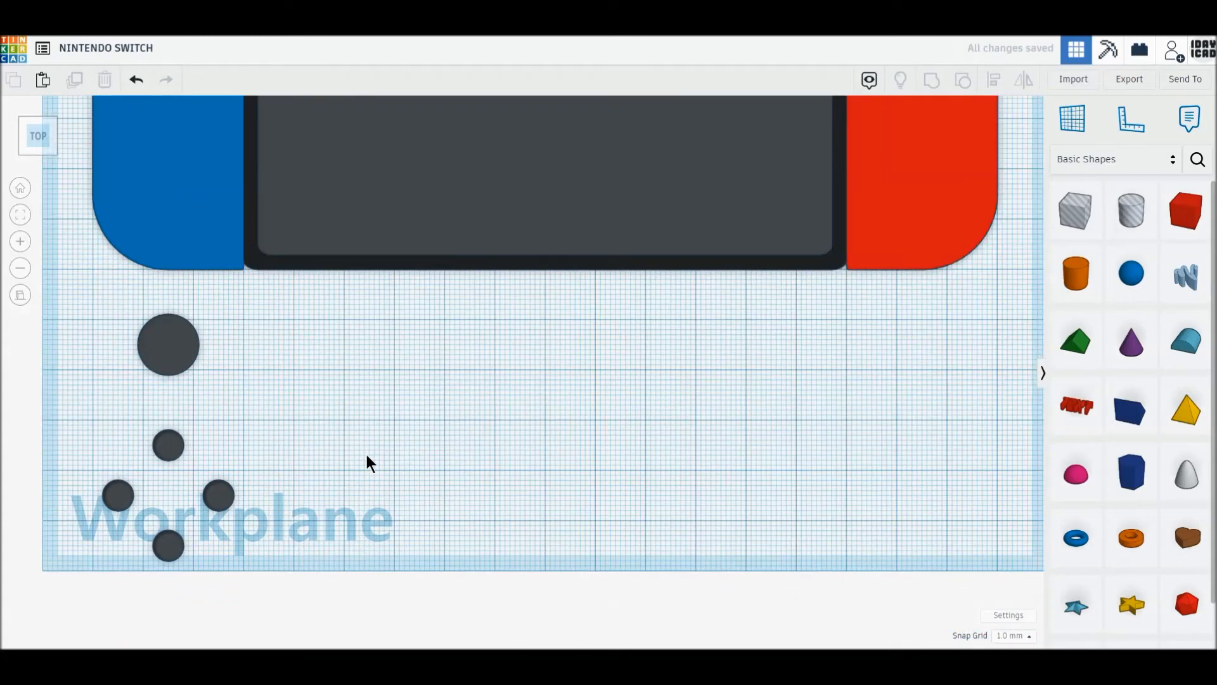
{"action": "scroll", "coordinate": [520, 455], "scroll_direction": "down", "scroll_amount": 2}
{"action": "middle_click_drag", "start_coordinate": [531, 468], "coordinate": [505, 471]}
{"action": "left_click_drag", "start_coordinate": [159, 326], "coordinate": [242, 383]}
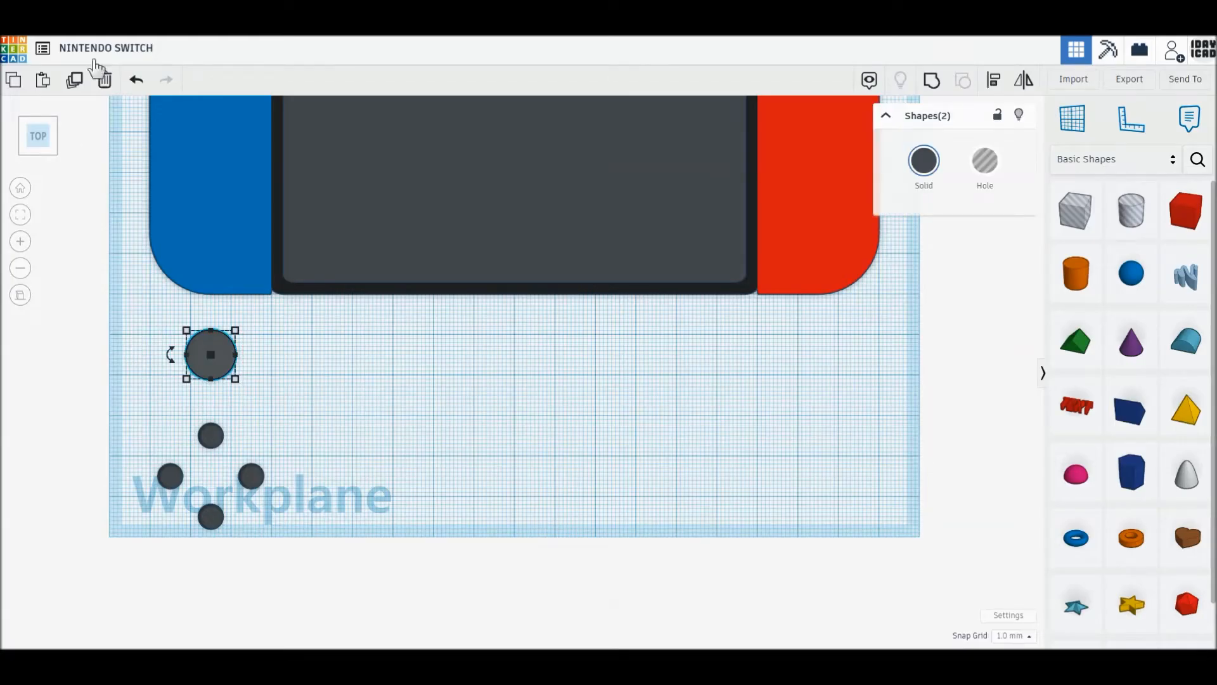
{"action": "left_click", "coordinate": [929, 84]}
Step: Copy the joystick and its four buttons together, placing the copy 150 mm sideways in front of the red controller
{"action": "left_click_drag", "start_coordinate": [113, 326], "coordinate": [353, 561]}
{"action": "left_click_drag", "start_coordinate": [104, 317], "coordinate": [376, 566]}
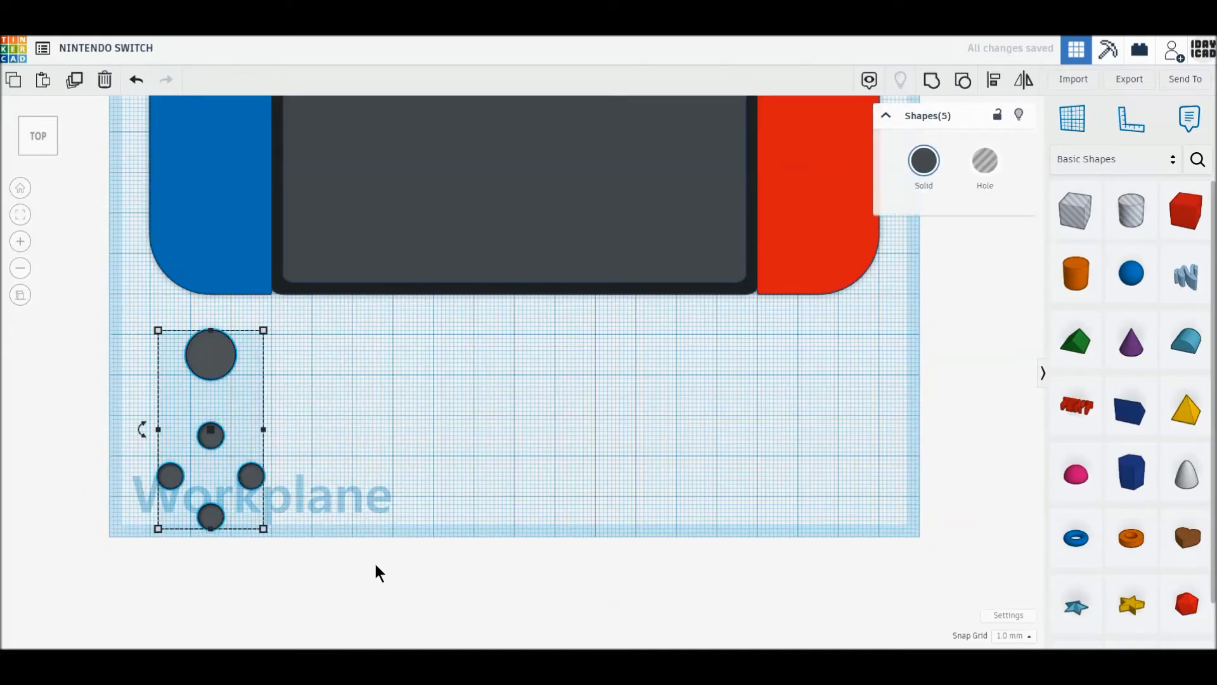
{"action": "left_click", "coordinate": [210, 354]}
{"action": "left_click_drag", "start_coordinate": [210, 373], "coordinate": [817, 371]}
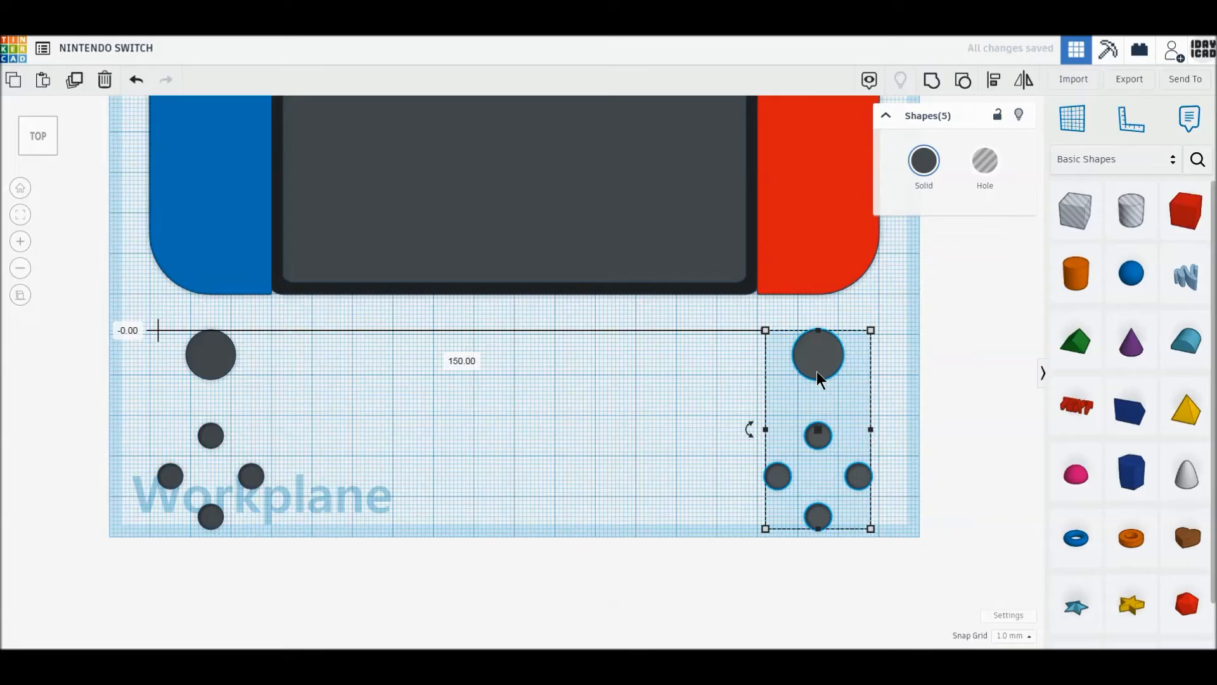
Step: Mirror the copied joystick and button set front to back, putting its buttons nearest the red controller
{"action": "left_click", "coordinate": [992, 87]}
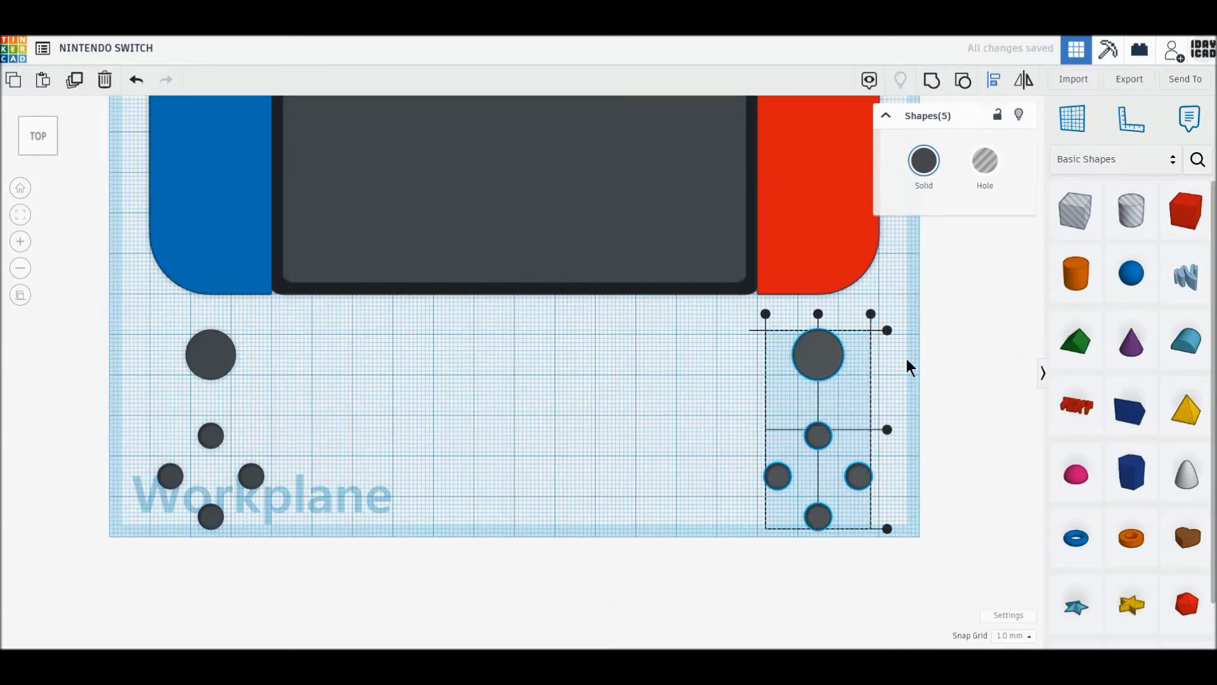
{"action": "left_click", "coordinate": [1022, 82]}
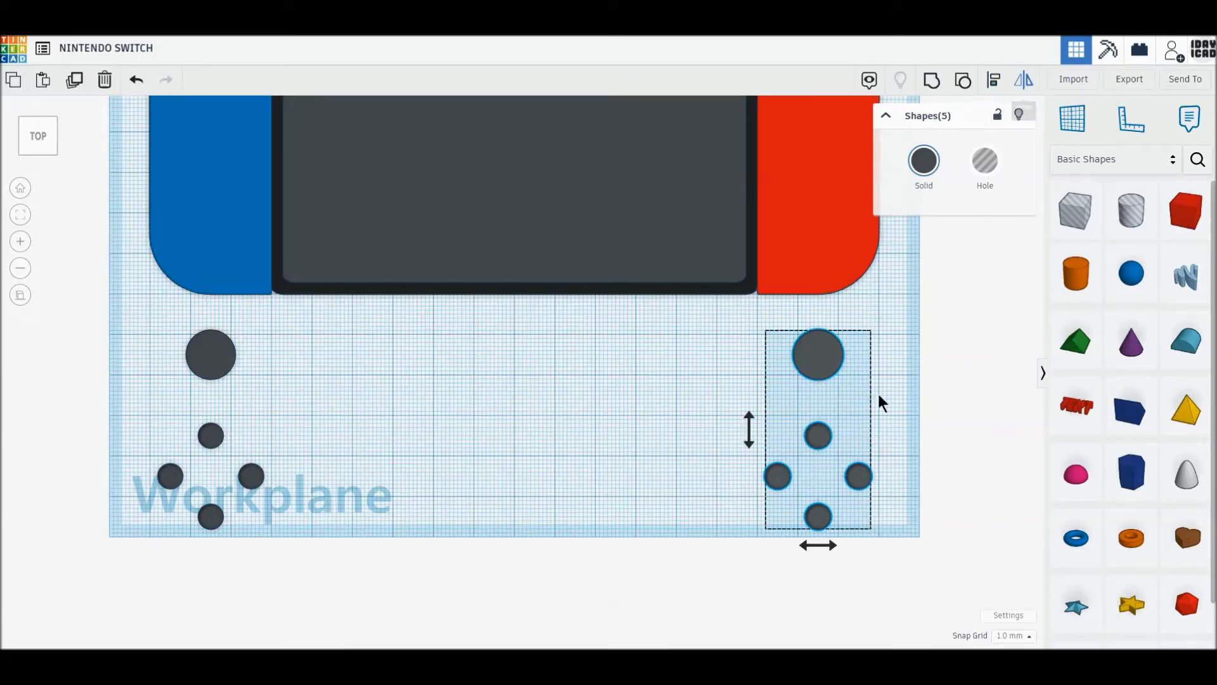
{"action": "left_click", "coordinate": [744, 442]}
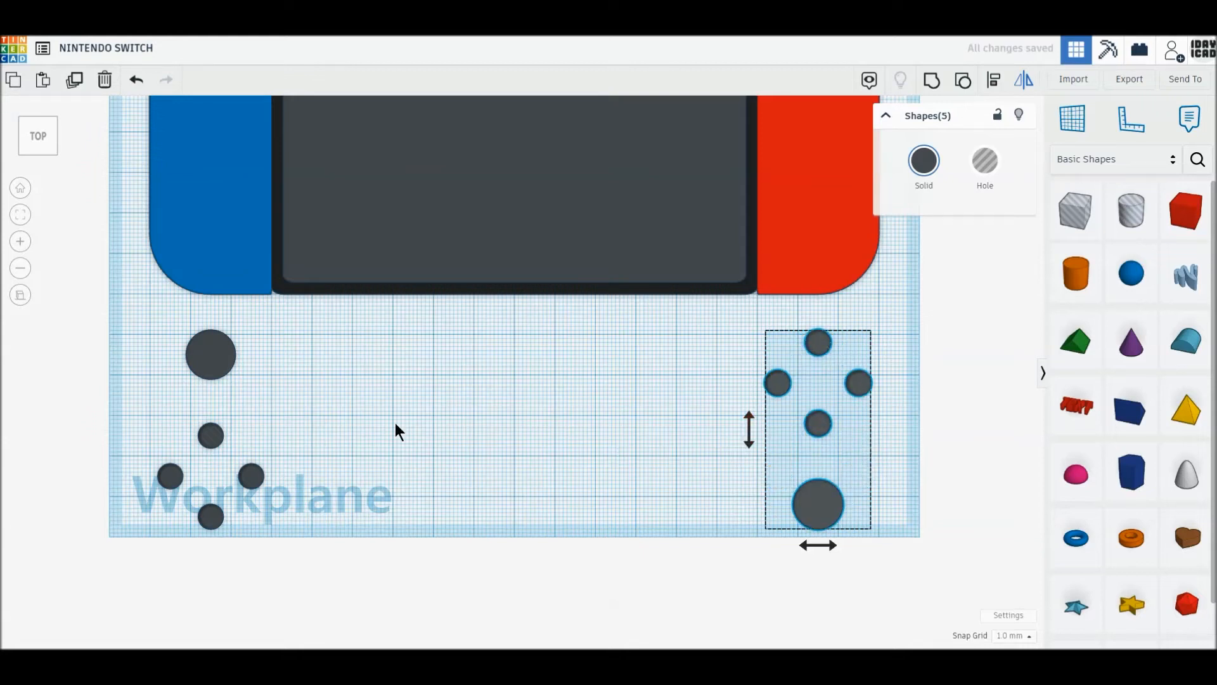
{"action": "left_click", "coordinate": [827, 518]}
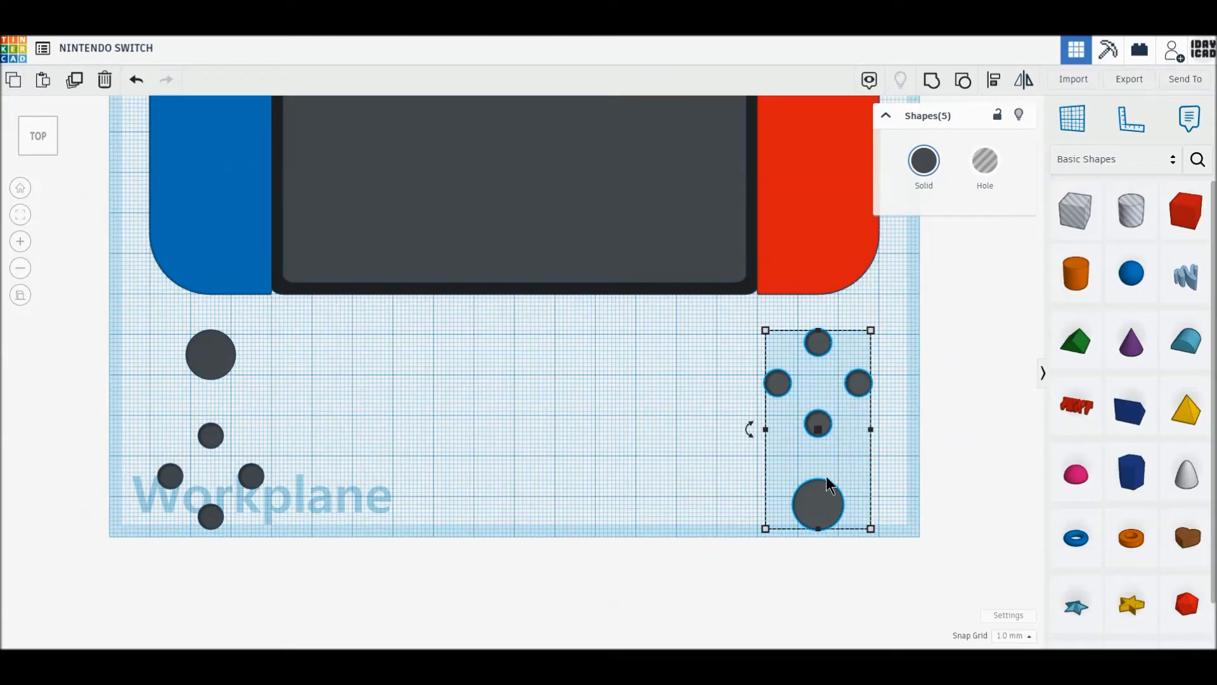
Step: Move the mirrored joystick and button set 7 mm closer to the red controller
{"action": "key", "text": "Up"}
{"action": "key", "text": "Up"}
{"action": "key", "text": "Up"}
{"action": "key", "text": "Up"}
{"action": "key", "text": "Up"}
{"action": "key", "text": "Up"}
{"action": "key", "text": "Up"}
{"action": "key", "text": "Up"}
{"action": "key", "text": "Down"}
{"action": "key", "text": "Down"}
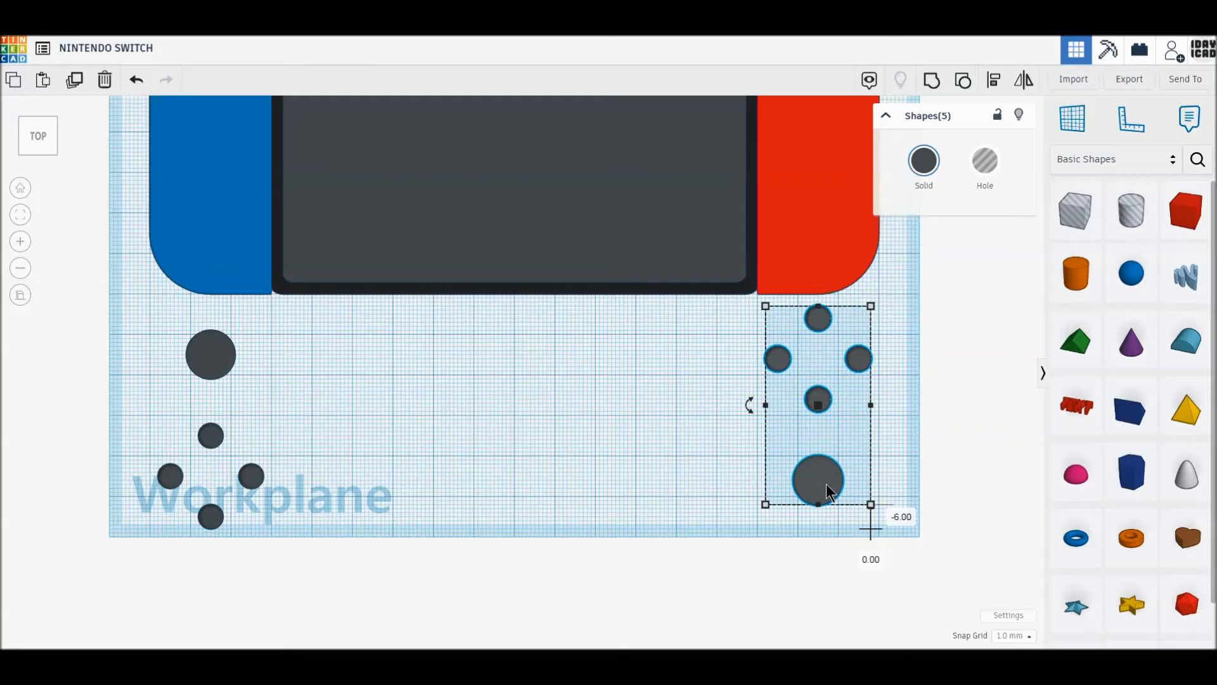
{"action": "key", "text": "Up"}
Step: Move both joysticks and all eight buttons together 79 mm back onto the blue and red controllers
{"action": "left_click_drag", "start_coordinate": [112, 297], "coordinate": [969, 623]}
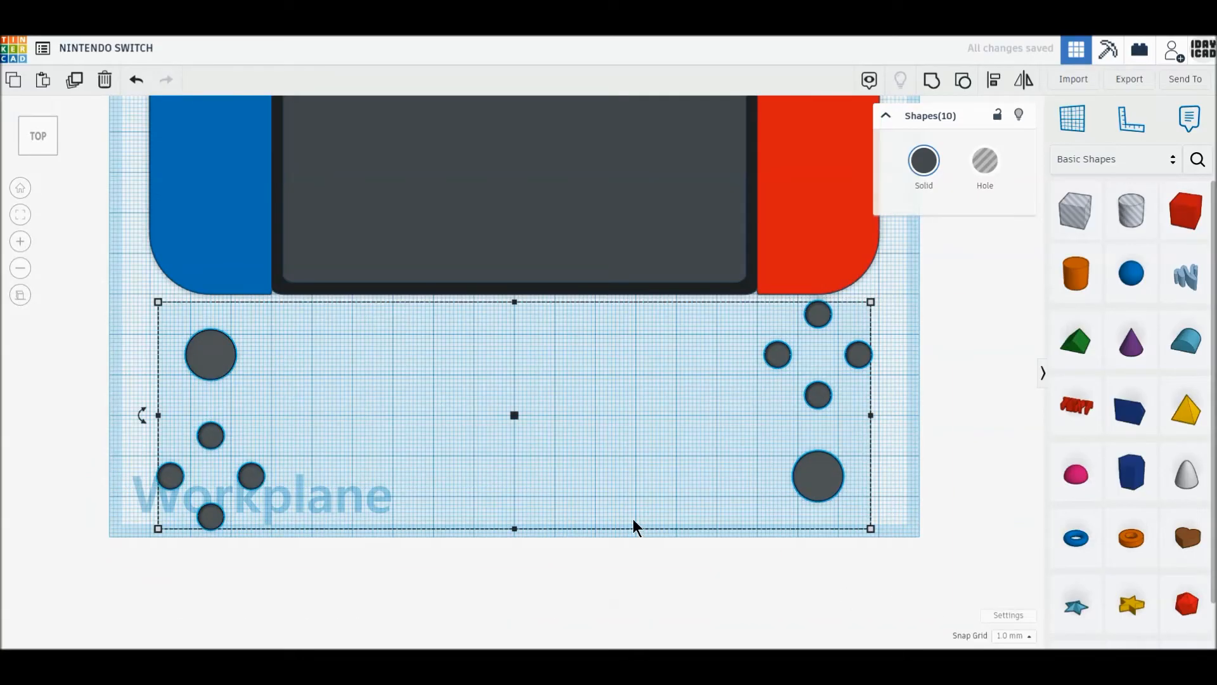
{"action": "scroll", "coordinate": [633, 528], "scroll_direction": "down", "scroll_amount": 4}
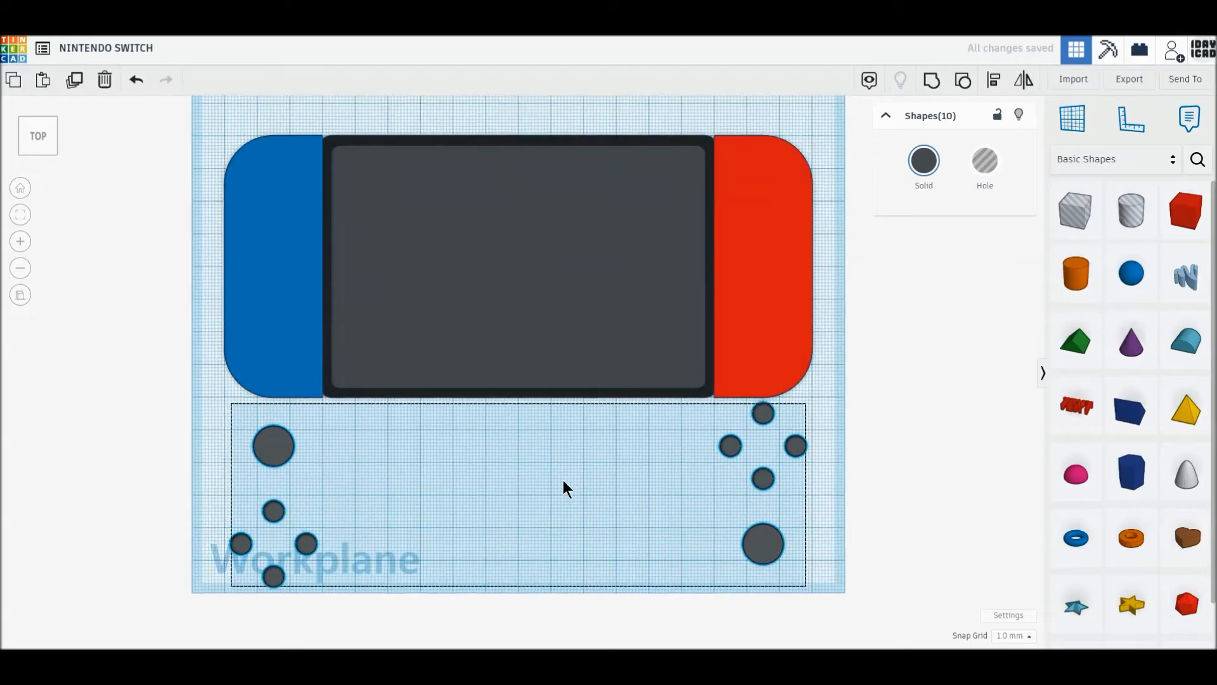
{"action": "left_click_drag", "start_coordinate": [770, 540], "coordinate": [767, 320]}
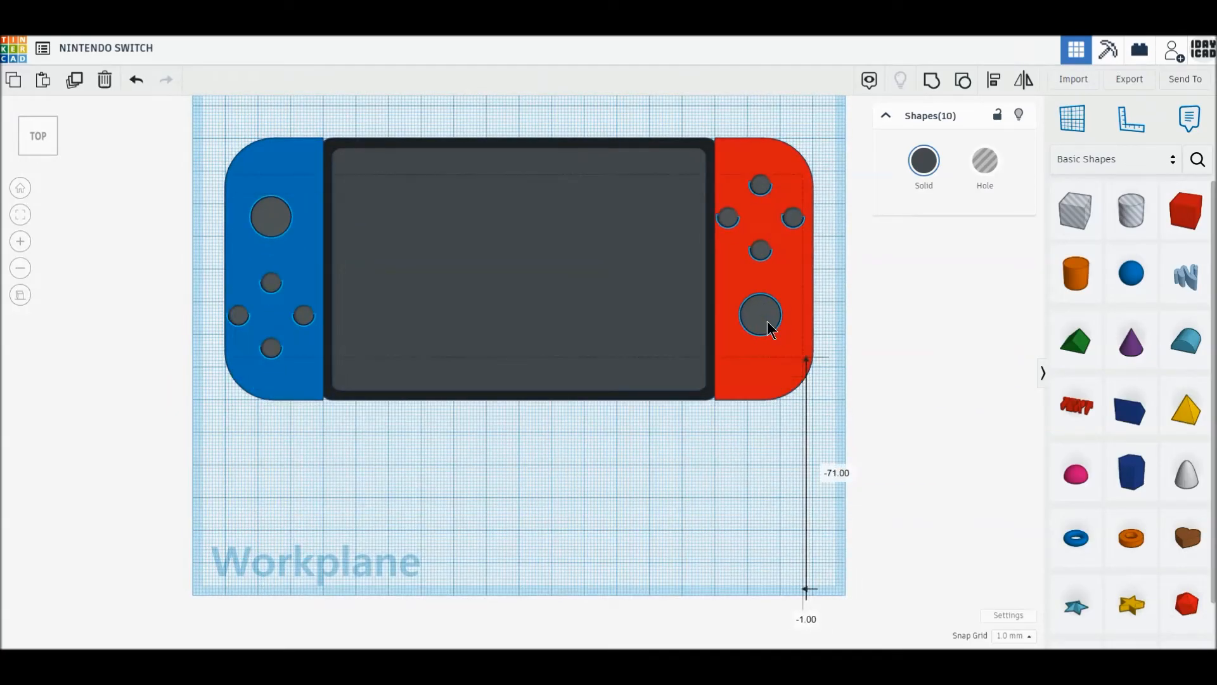
{"action": "left_click_drag", "start_coordinate": [767, 321], "coordinate": [771, 300]}
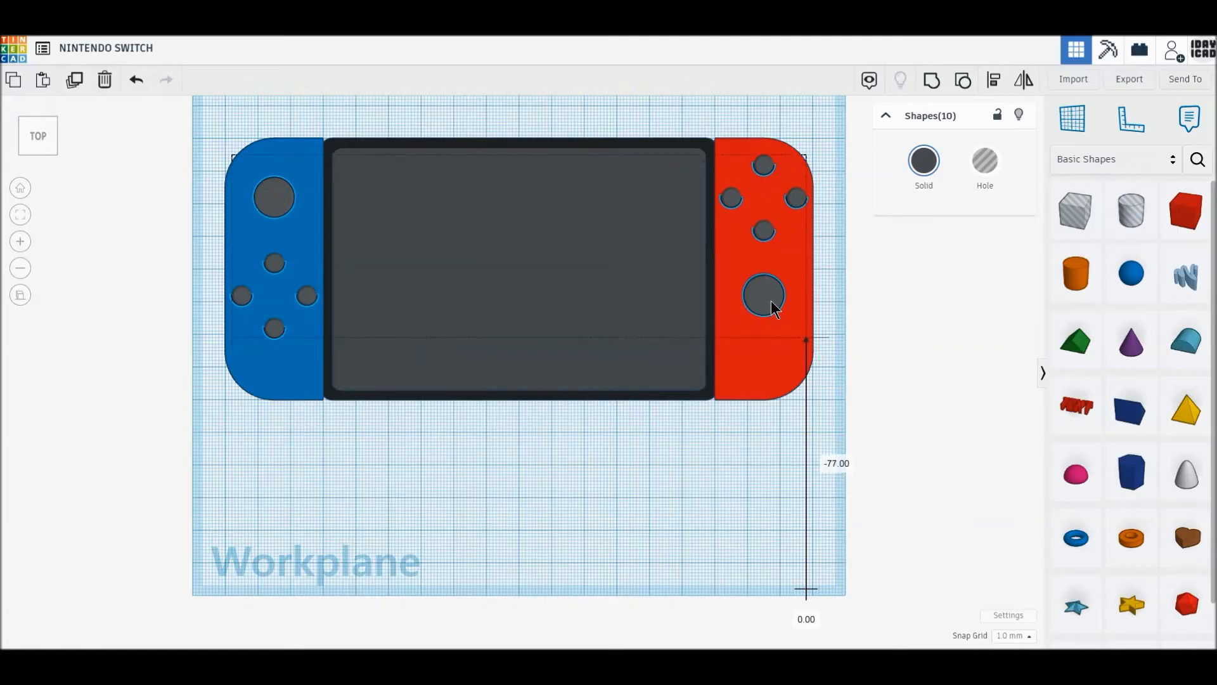
{"action": "left_click_drag", "start_coordinate": [771, 301], "coordinate": [769, 294]}
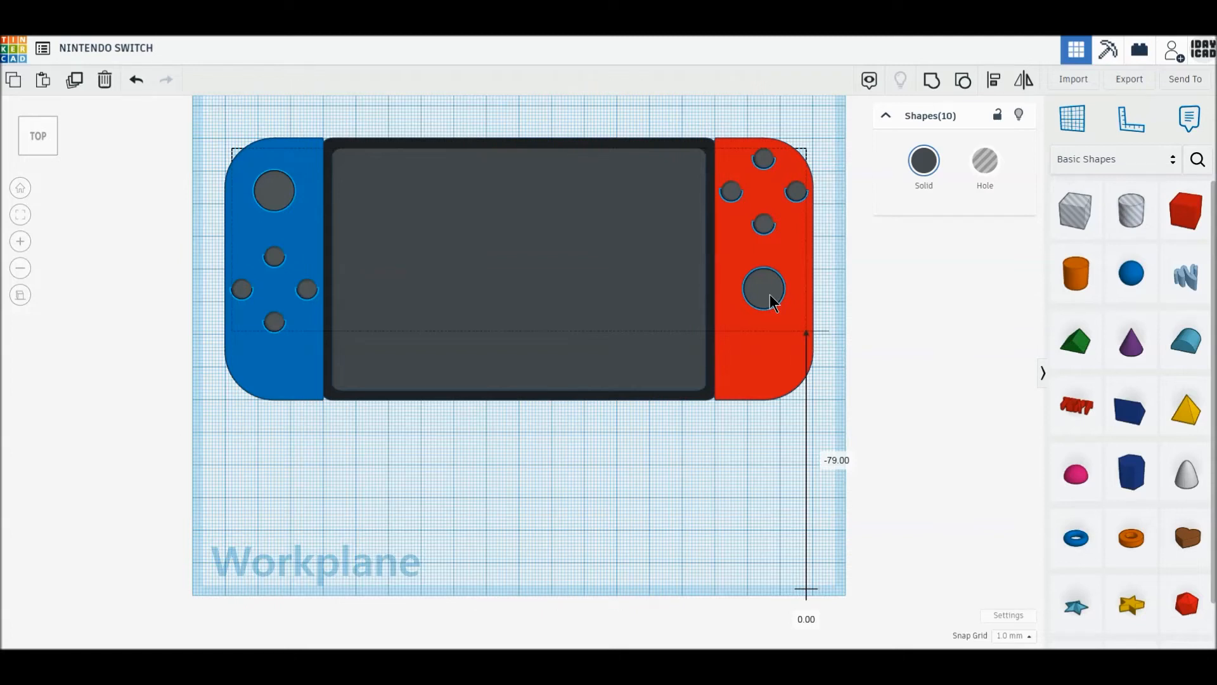
{"action": "left_click_drag", "start_coordinate": [770, 294], "coordinate": [769, 294]}
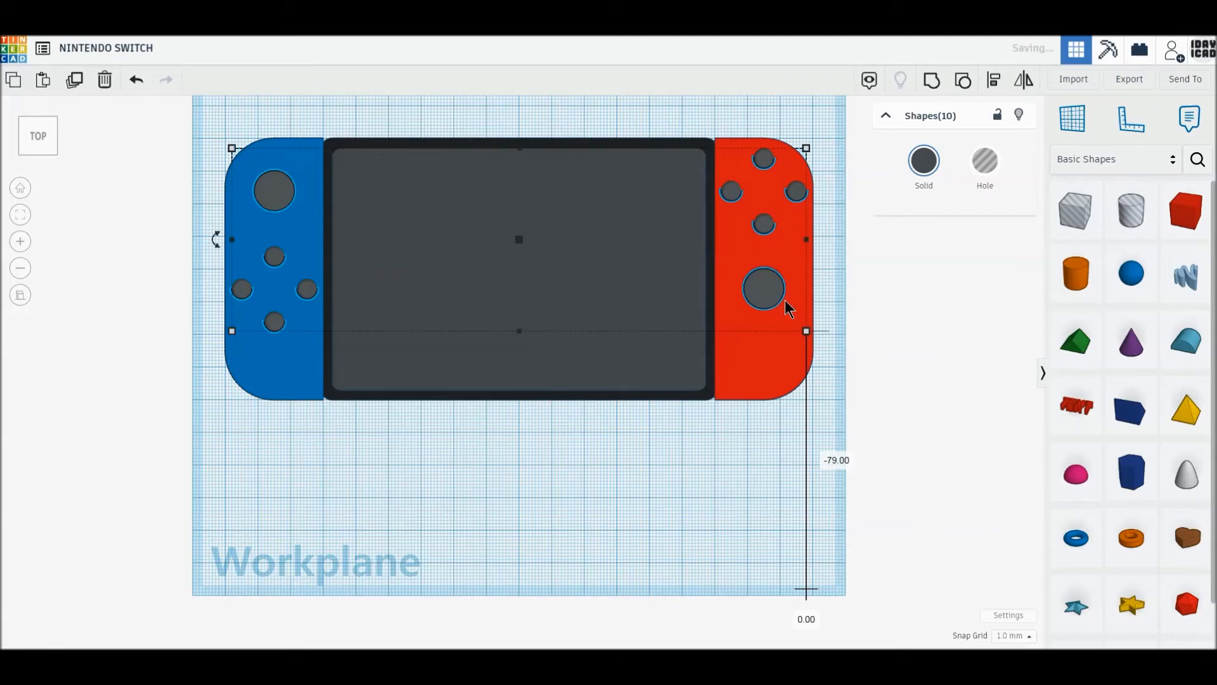
{"action": "left_click", "coordinate": [906, 348]}
Step: Tighten the blue controller's button diamond: shift the inner button 1 mm and outer button 2 mm inward, both 1 mm back, and the front button 2 mm back
{"action": "scroll", "coordinate": [222, 298], "scroll_direction": "up", "scroll_amount": 3}
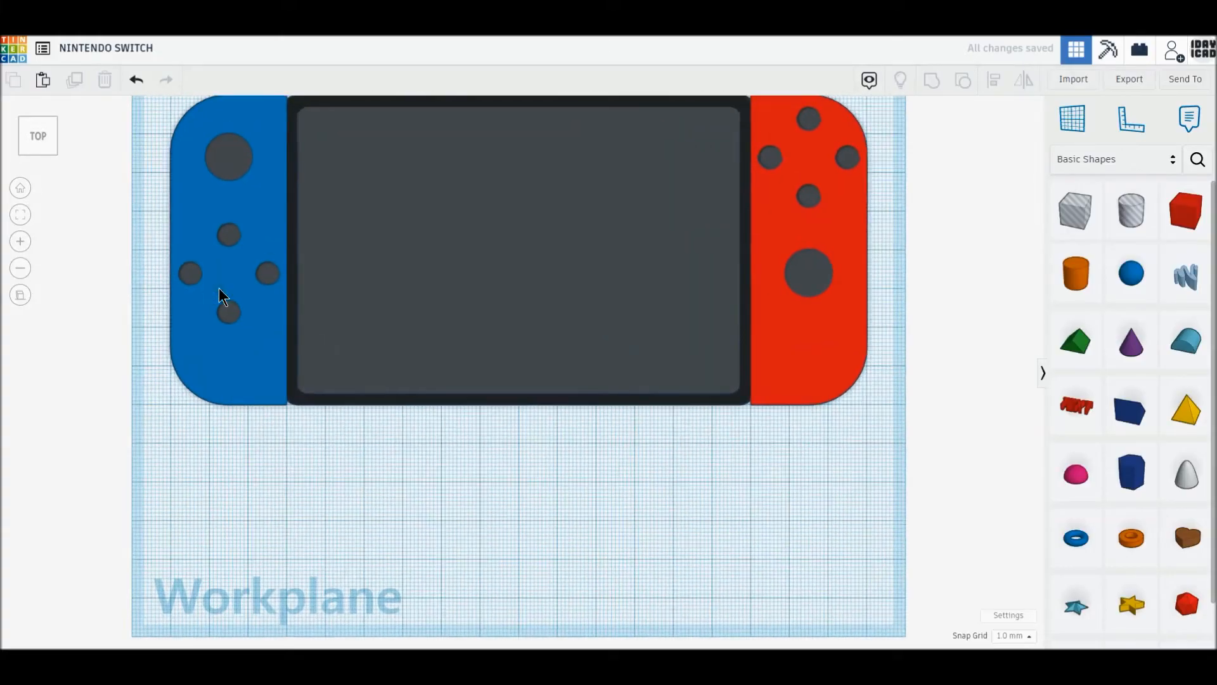
{"action": "scroll", "coordinate": [198, 311], "scroll_direction": "up", "scroll_amount": 3}
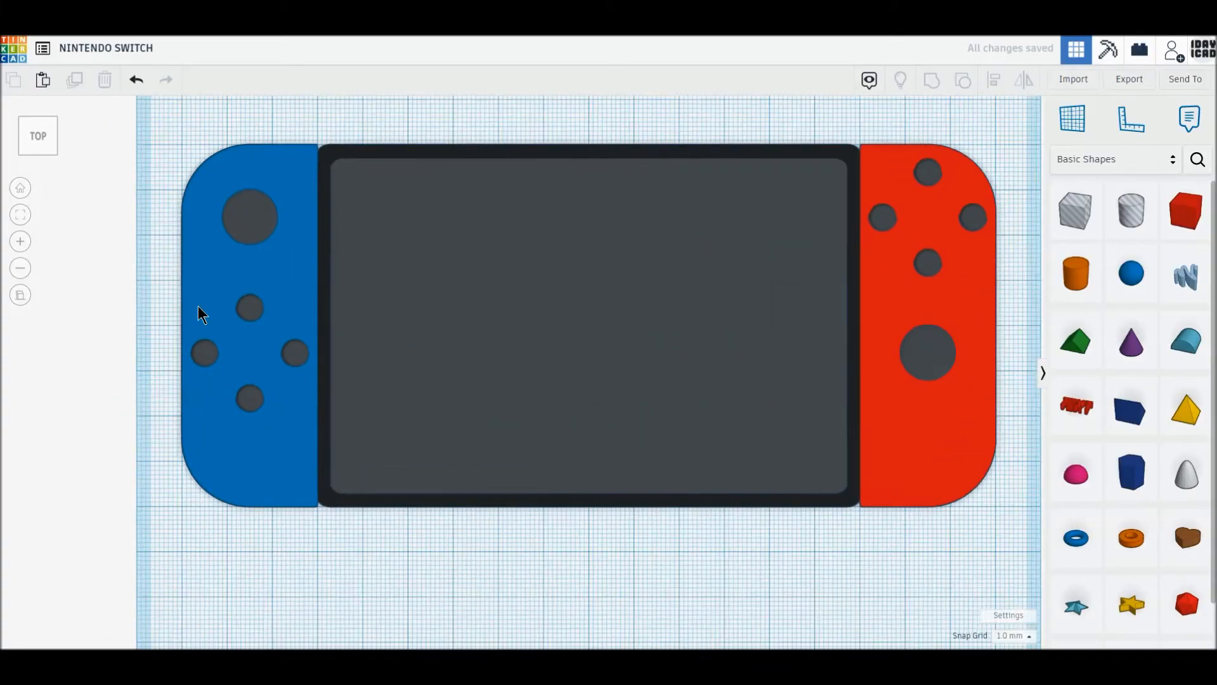
{"action": "left_click", "coordinate": [172, 353]}
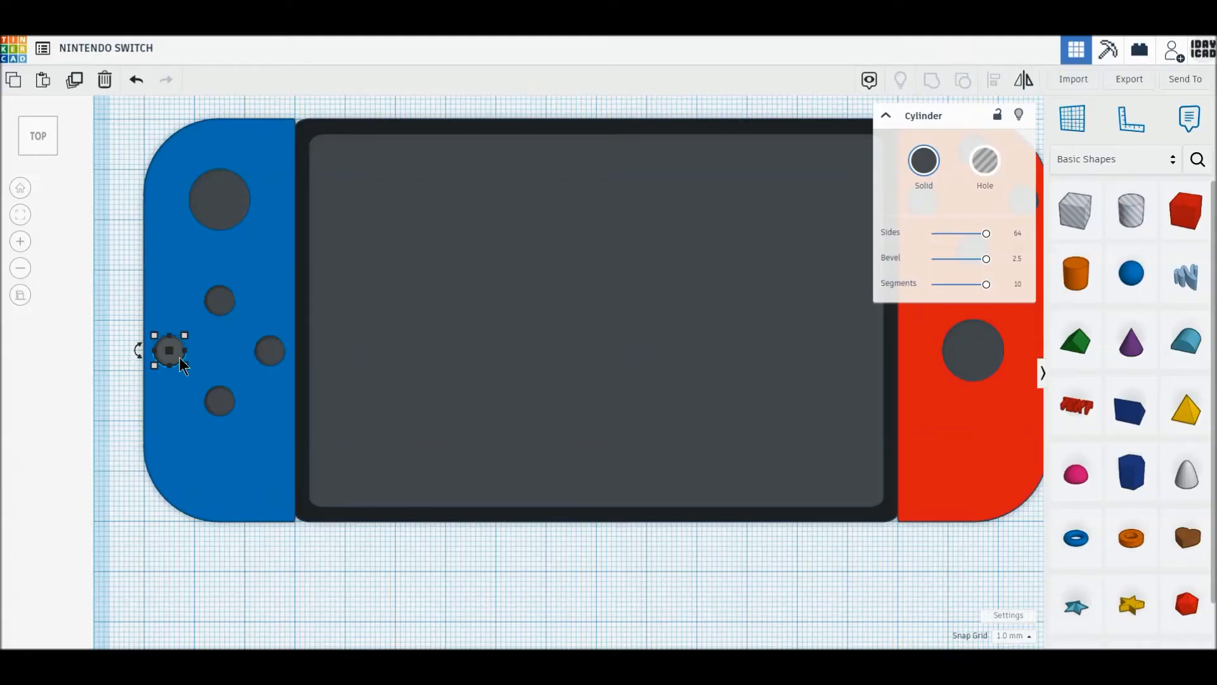
{"action": "scroll", "coordinate": [103, 387], "scroll_direction": "up", "scroll_amount": 2}
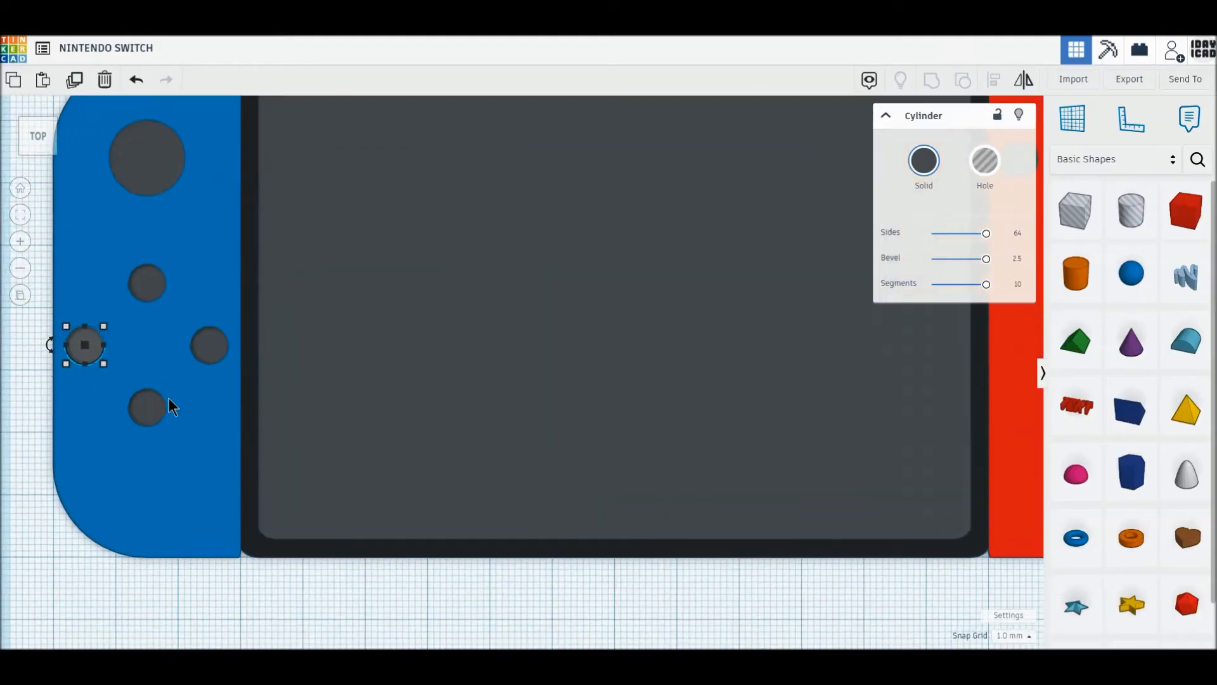
{"action": "left_click", "coordinate": [208, 344], "text": "shift"}
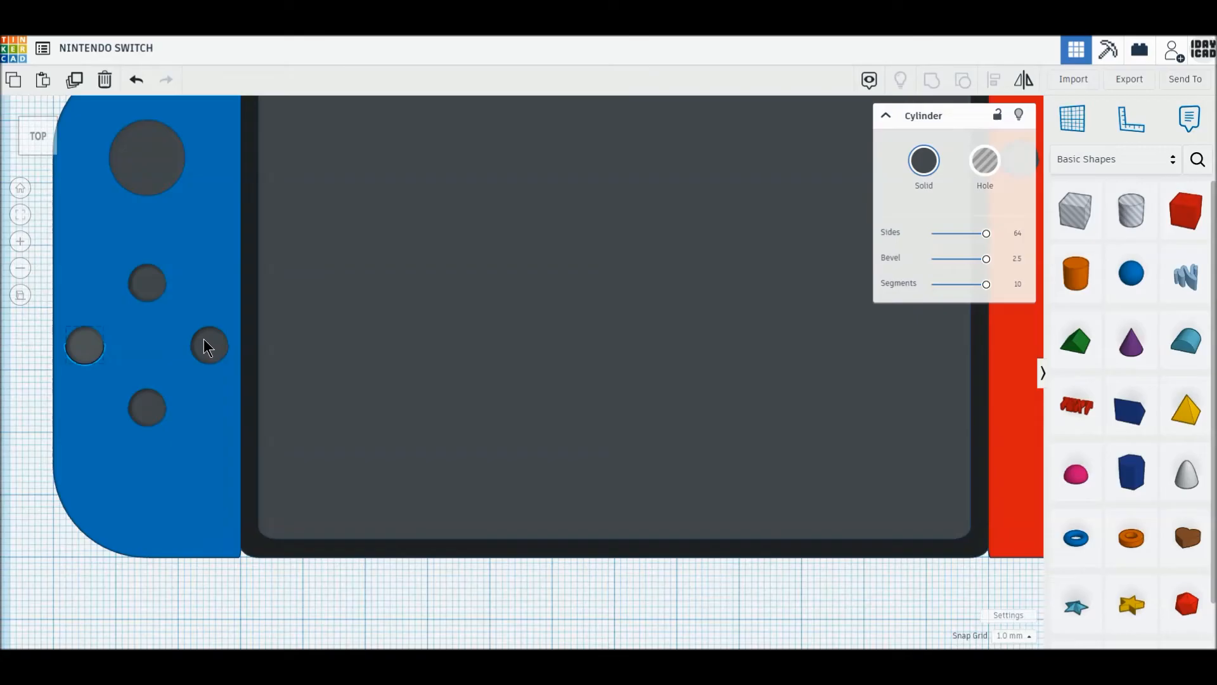
{"action": "left_click_drag", "start_coordinate": [203, 340], "coordinate": [201, 338]}
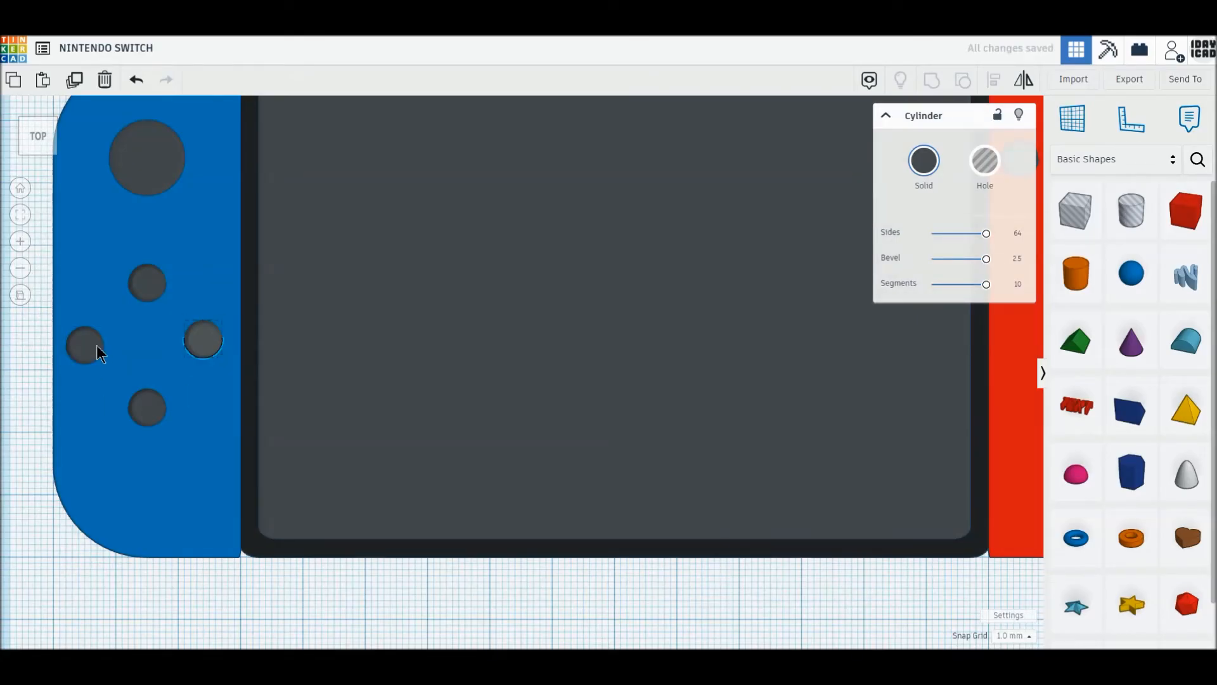
{"action": "left_click_drag", "start_coordinate": [97, 345], "coordinate": [104, 343]}
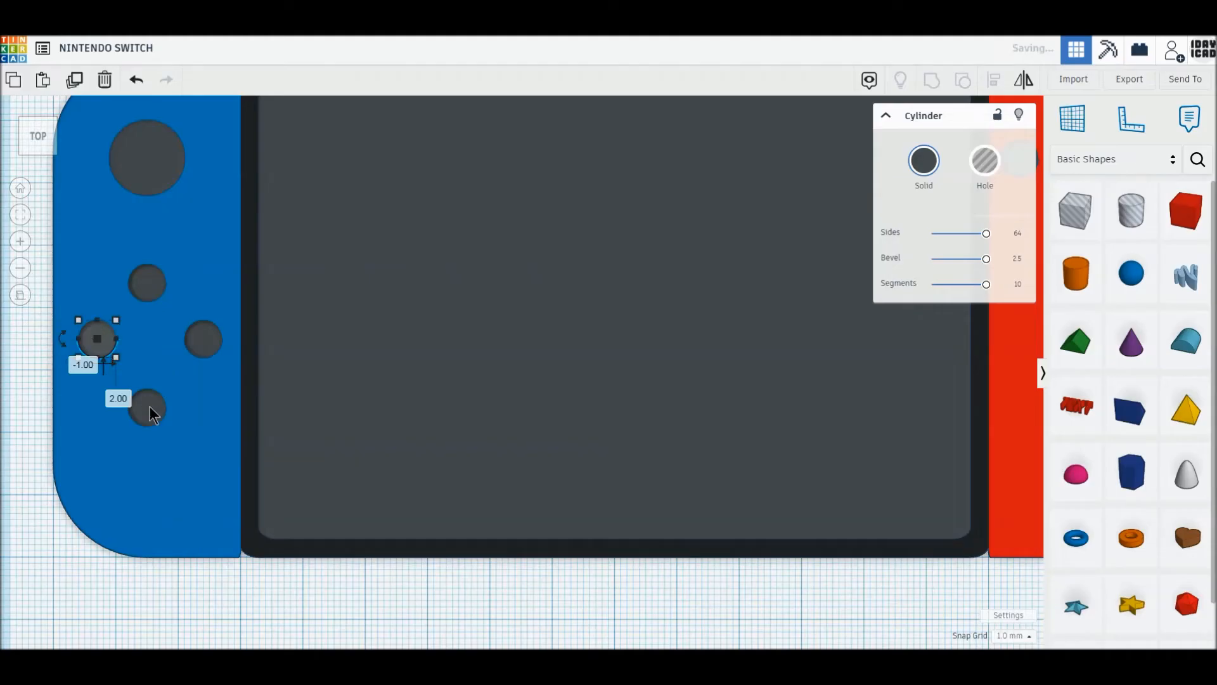
{"action": "left_click_drag", "start_coordinate": [150, 406], "coordinate": [149, 397]}
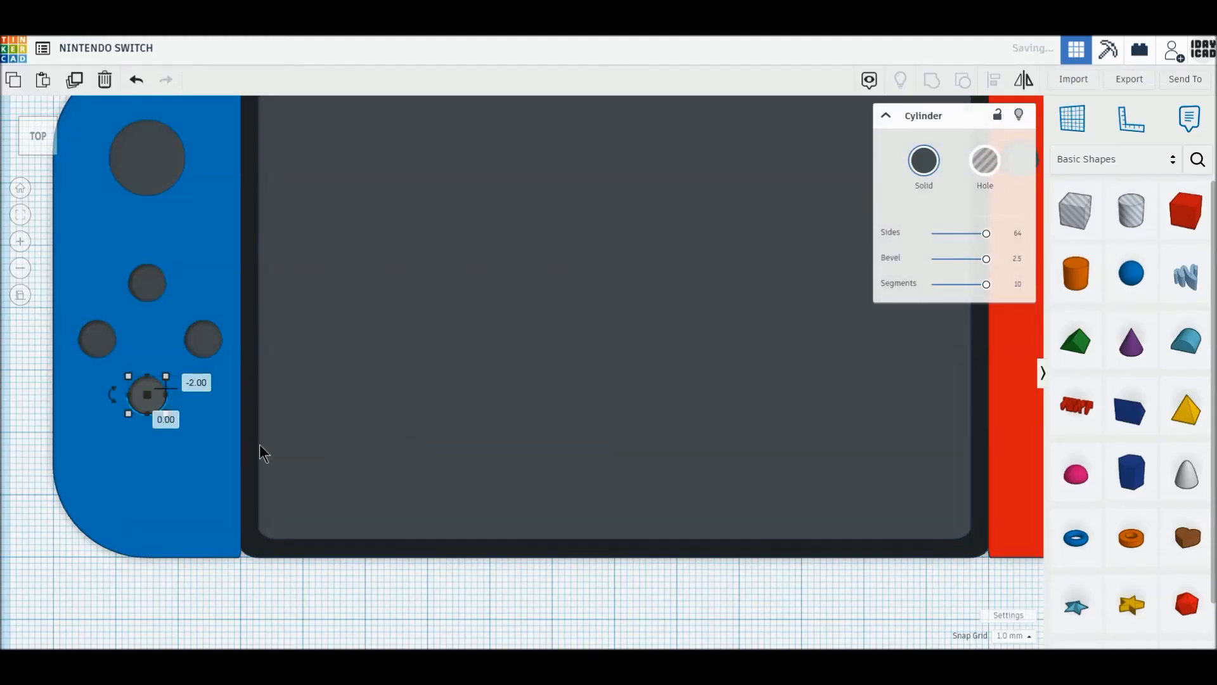
Step: Move the red controller's joystick 1 mm back toward its buttons
{"action": "middle_click_drag", "start_coordinate": [662, 608], "coordinate": [649, 606]}
{"action": "middle_click_drag", "start_coordinate": [443, 591], "coordinate": [156, 591]}
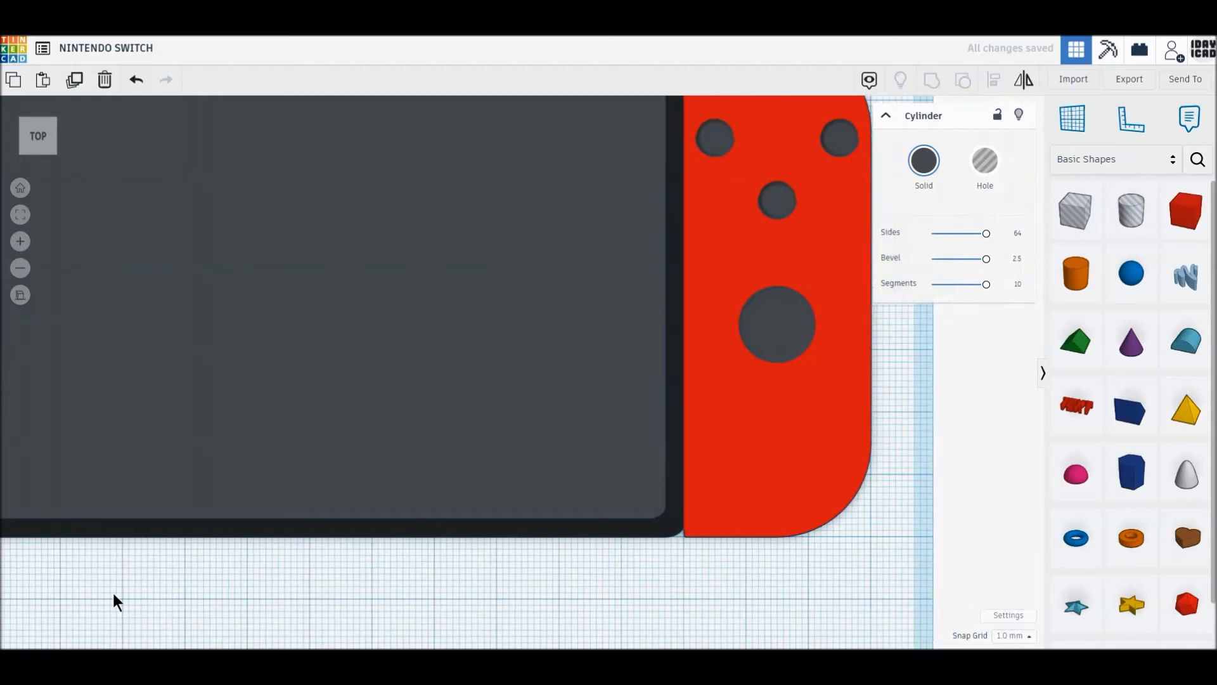
{"action": "middle_click_drag", "start_coordinate": [812, 476], "coordinate": [657, 550]}
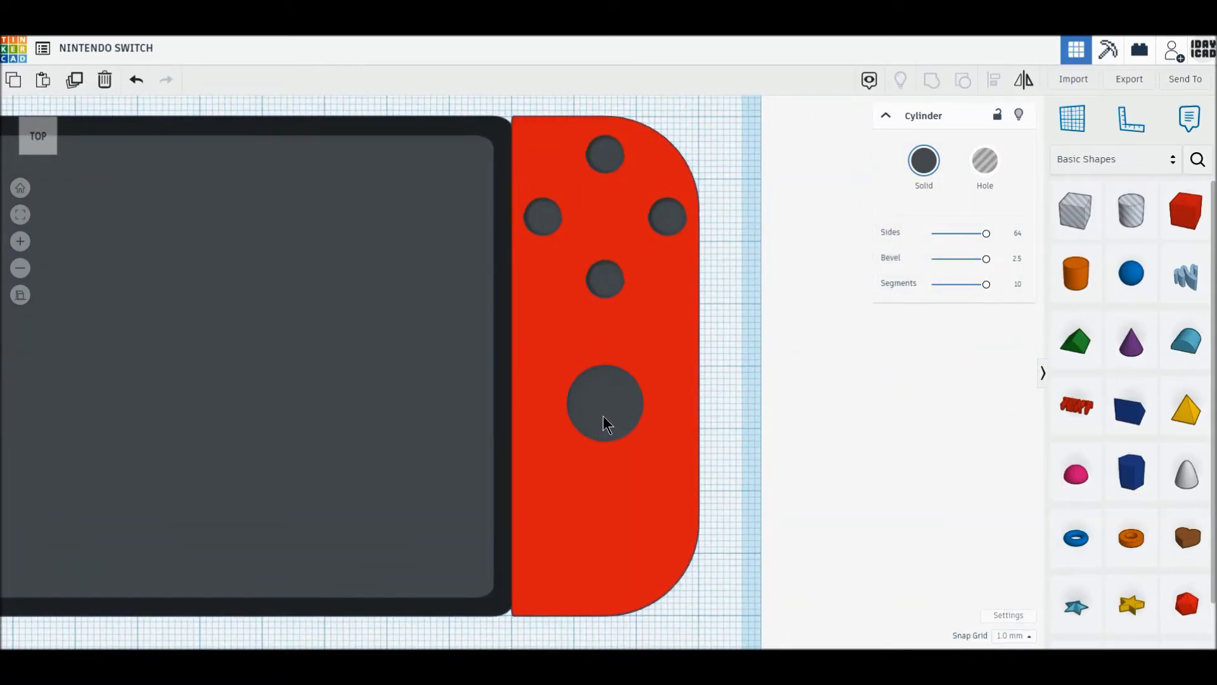
{"action": "left_click_drag", "start_coordinate": [603, 416], "coordinate": [605, 414]}
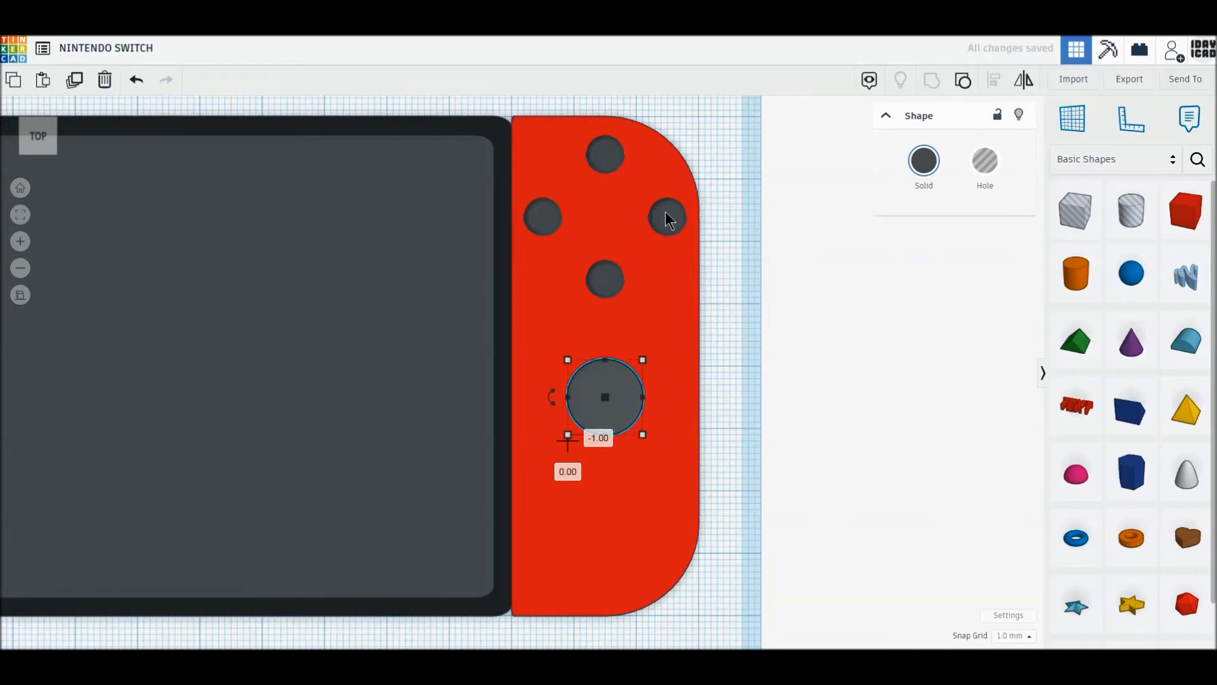
Step: Tighten the red controller's button diamond: shift the inner and outer buttons 1 mm inward and 1 mm forward, and the back button 2 mm forward
{"action": "left_click_drag", "start_coordinate": [656, 218], "coordinate": [656, 219]}
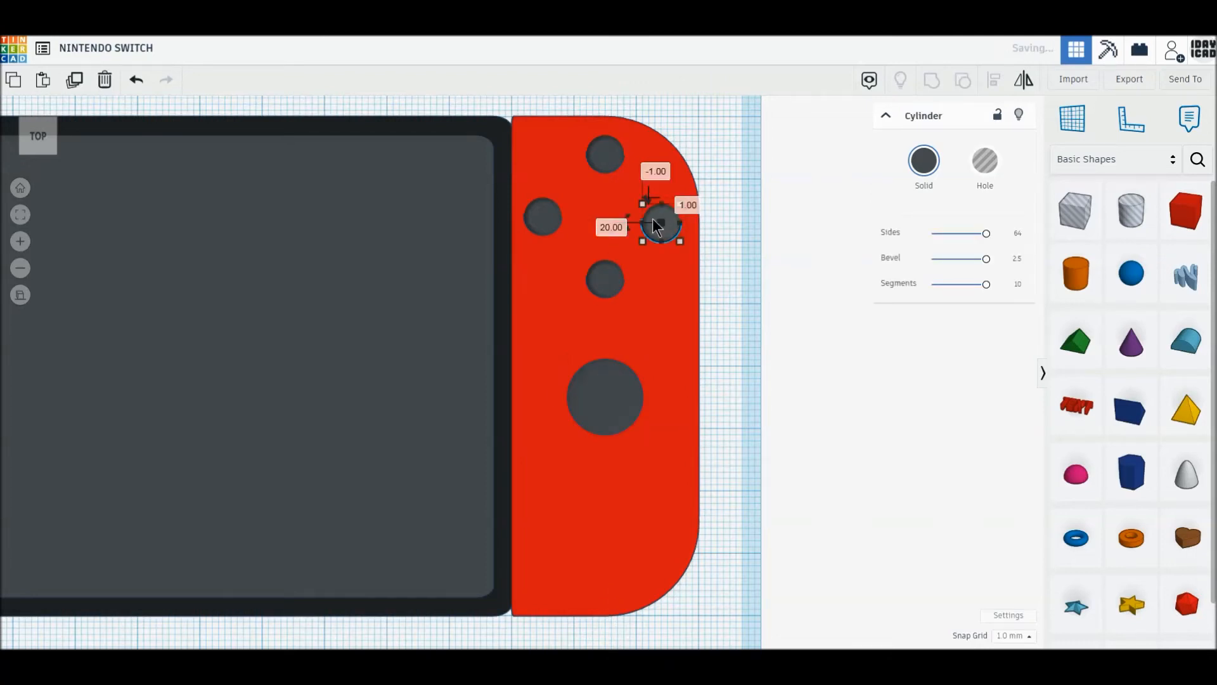
{"action": "left_click_drag", "start_coordinate": [537, 210], "coordinate": [545, 217]}
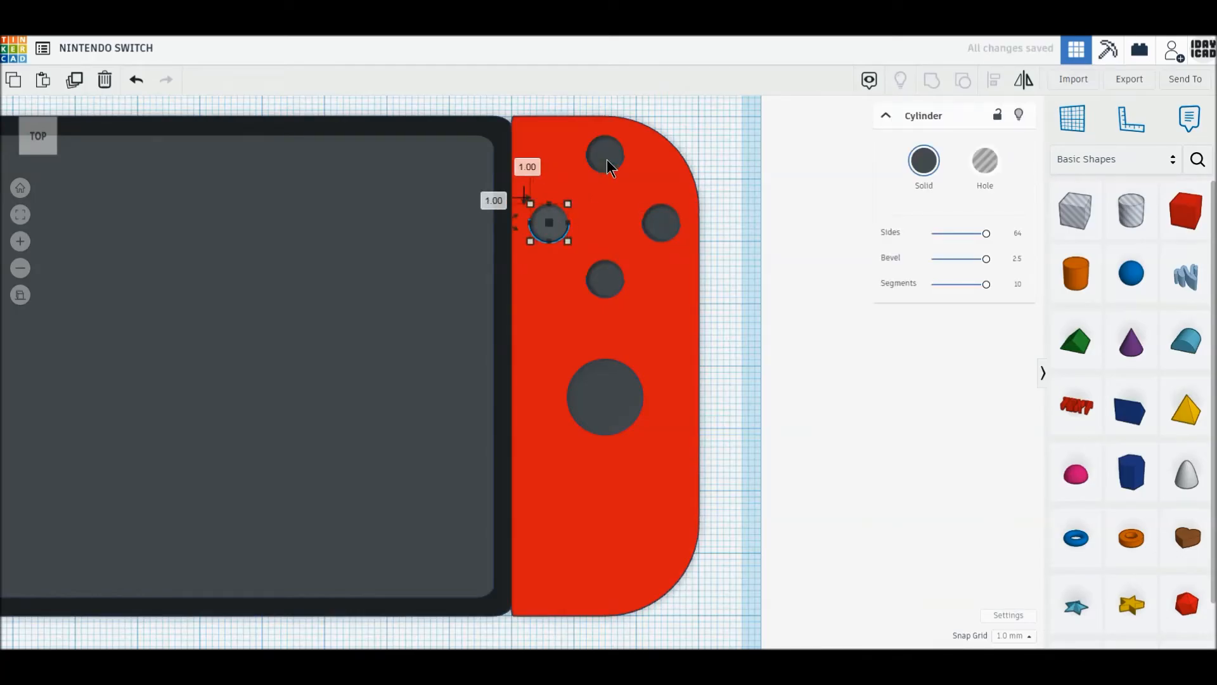
{"action": "left_click_drag", "start_coordinate": [607, 166], "coordinate": [609, 176]}
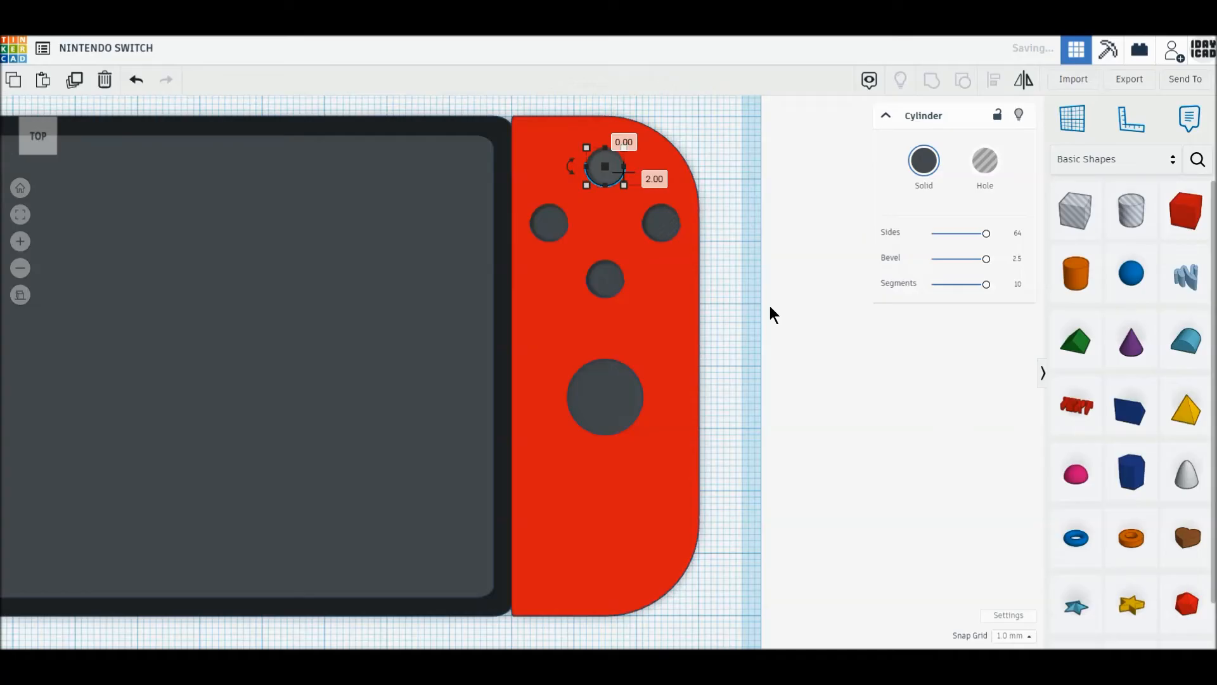
{"action": "left_click", "coordinate": [754, 315]}
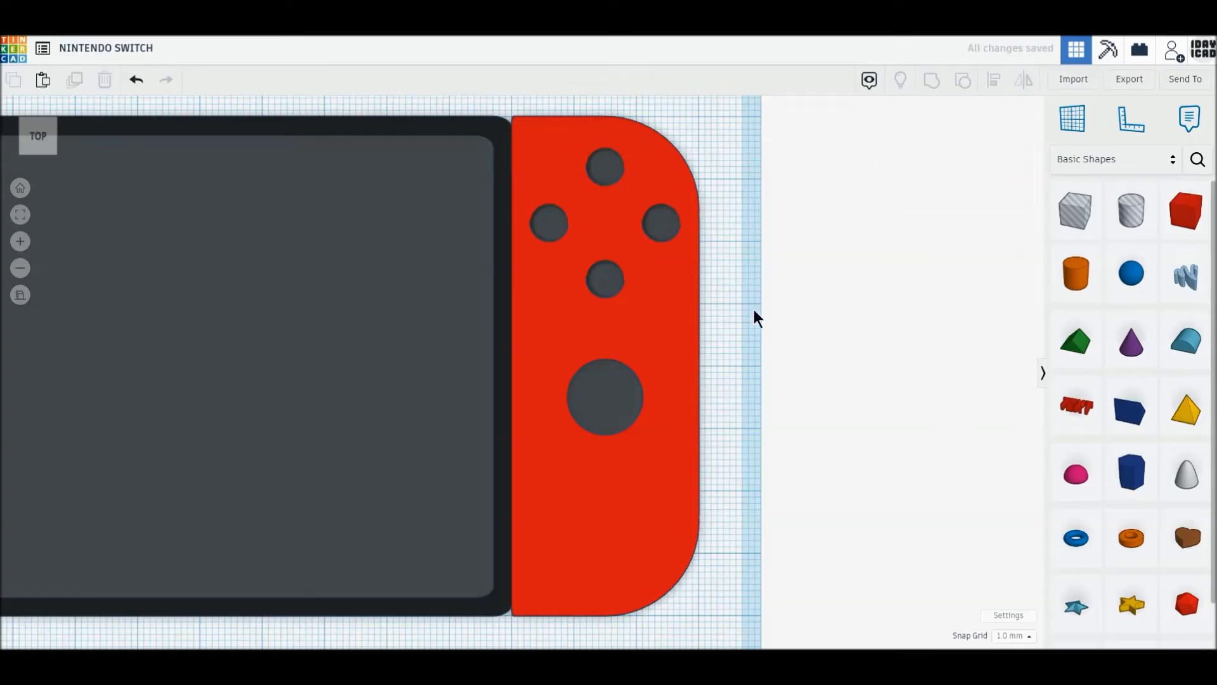
Step: Raise both joysticks and all eight buttons together 1 mm above the workplane
{"action": "left_click", "coordinate": [38, 158]}
{"action": "left_click_drag", "start_coordinate": [458, 166], "coordinate": [712, 279]}
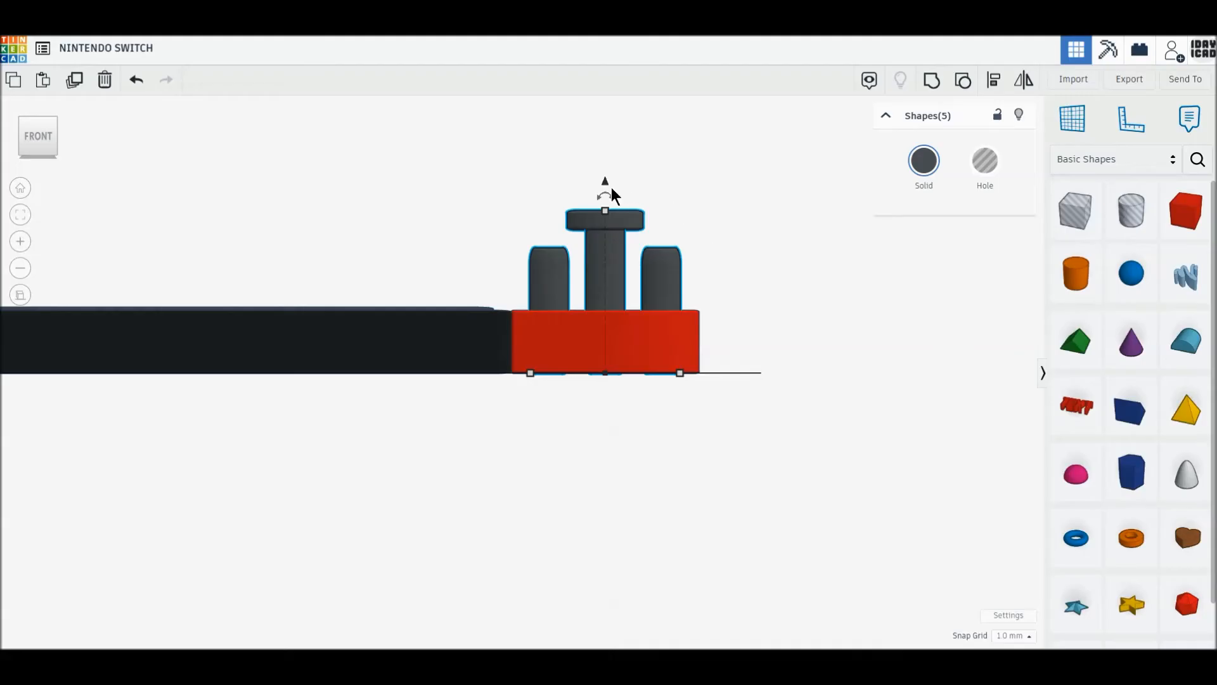
{"action": "scroll", "coordinate": [294, 287], "scroll_direction": "down", "scroll_amount": 2}
{"action": "middle_click_drag", "start_coordinate": [526, 279], "coordinate": [803, 334]}
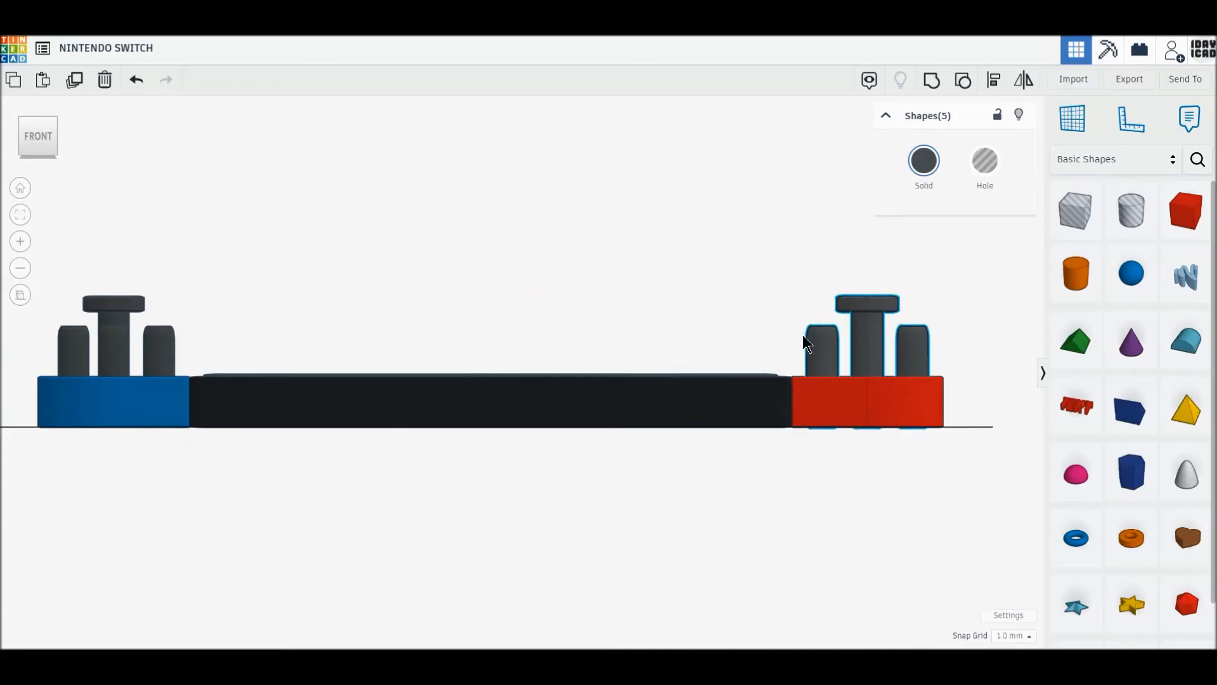
{"action": "scroll", "coordinate": [95, 253], "scroll_direction": "down", "scroll_amount": 1}
{"action": "left_click_drag", "start_coordinate": [68, 265], "coordinate": [904, 344]}
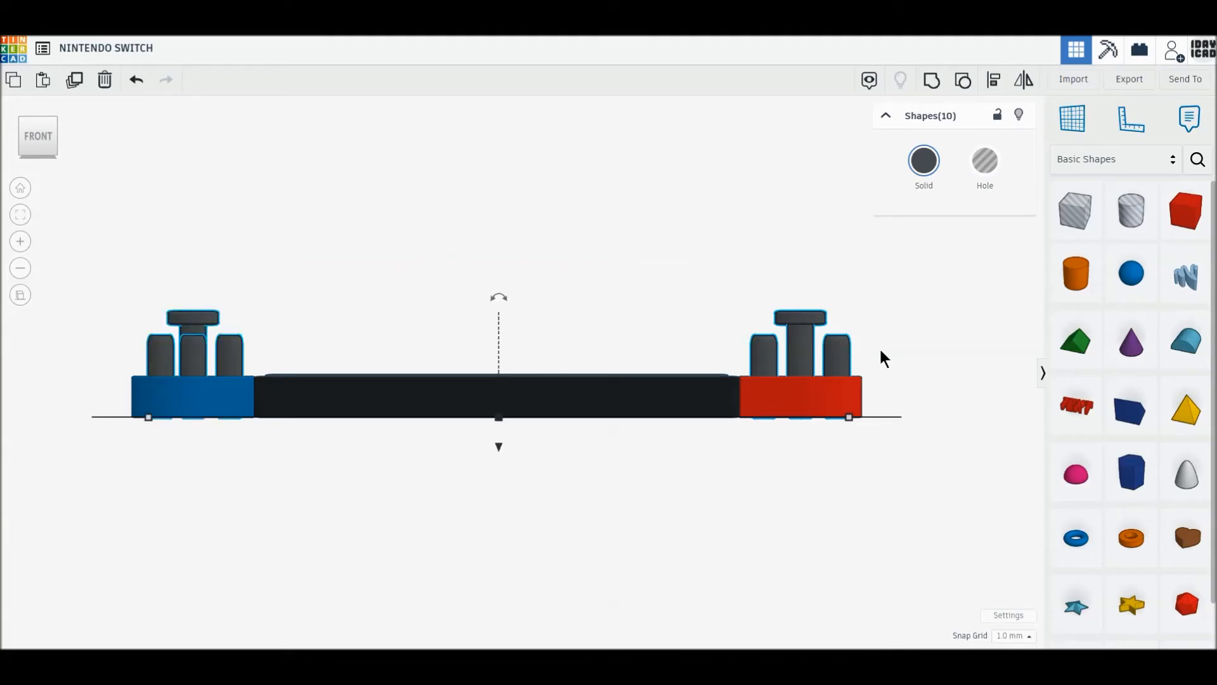
{"action": "left_click_drag", "start_coordinate": [497, 445], "coordinate": [497, 443]}
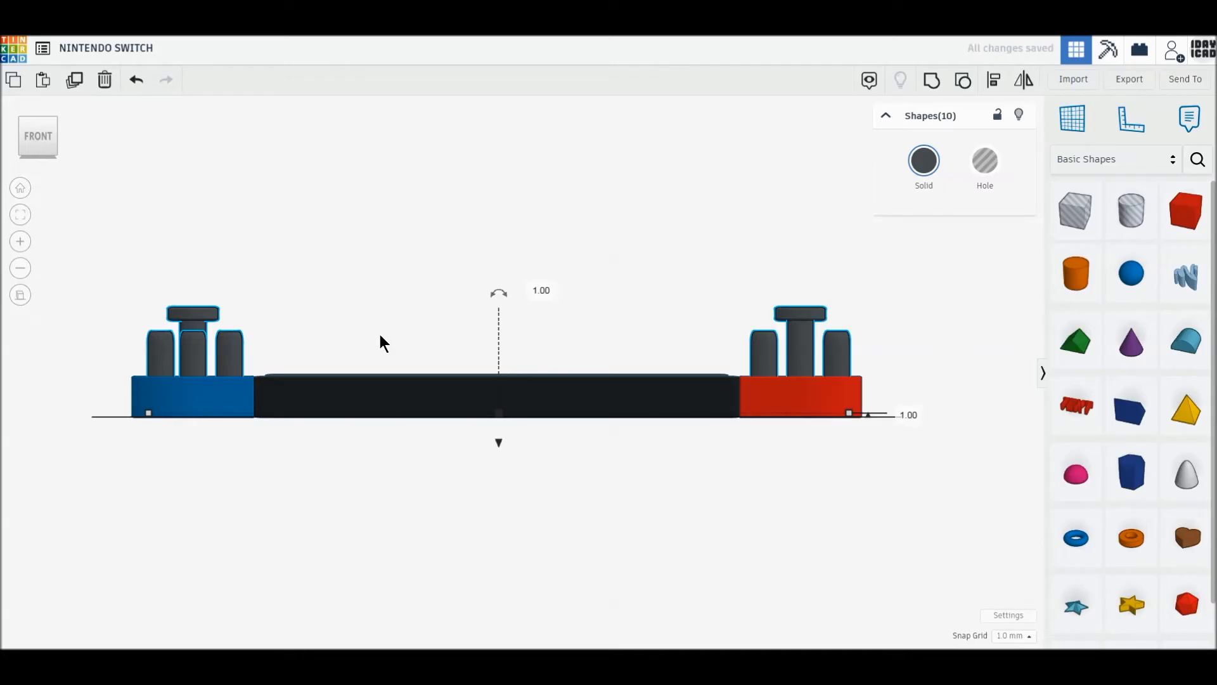
Step: Reduce the overall height of the joysticks and buttons together to 15 mm
{"action": "left_click_drag", "start_coordinate": [133, 279], "coordinate": [877, 359]}
{"action": "left_click", "coordinate": [41, 124]}
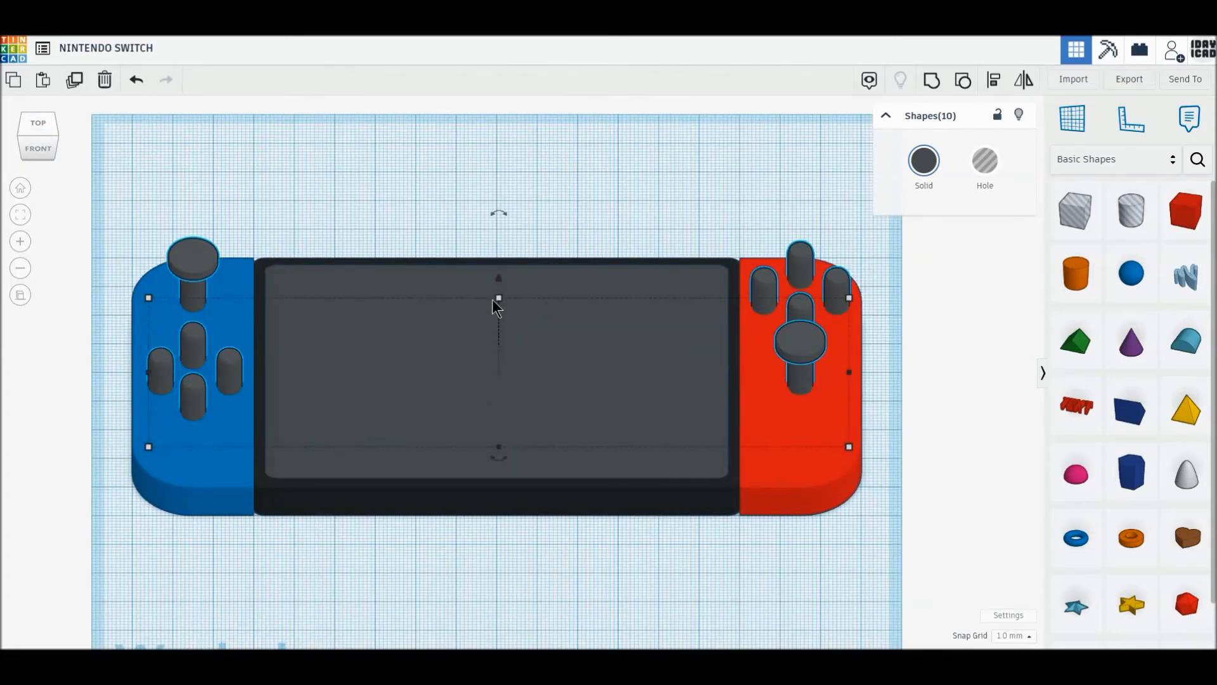
{"action": "left_click_drag", "start_coordinate": [493, 301], "coordinate": [498, 334]}
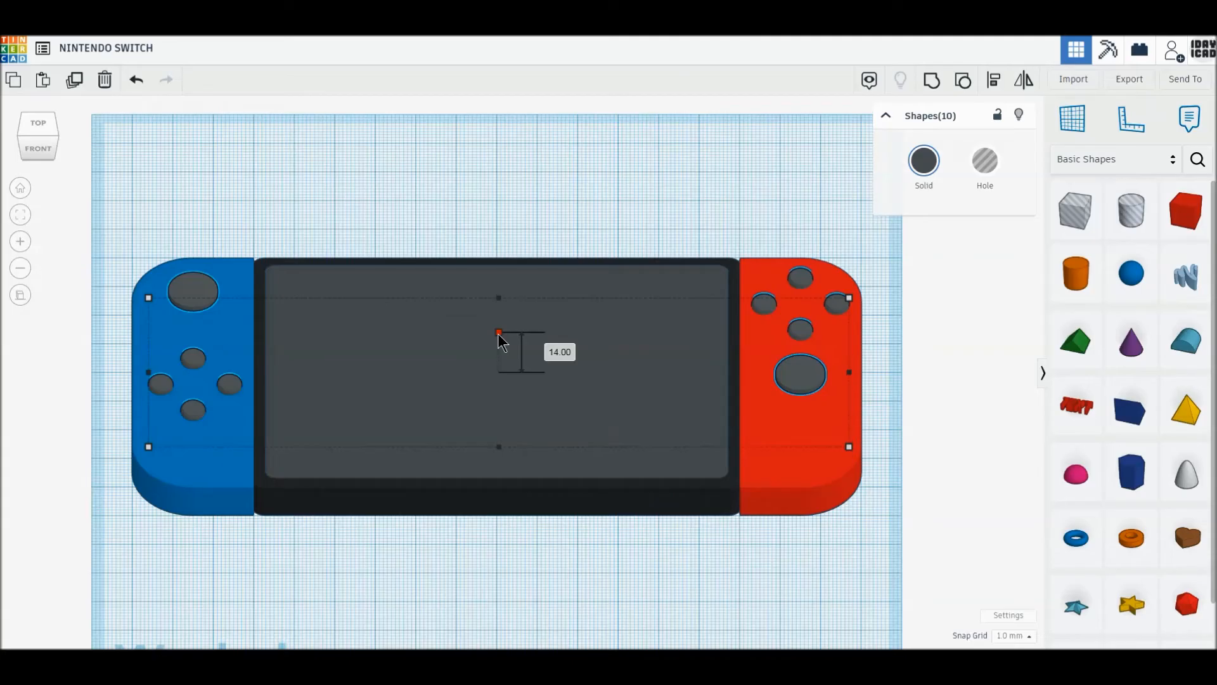
{"action": "left_click_drag", "start_coordinate": [503, 340], "coordinate": [503, 339]}
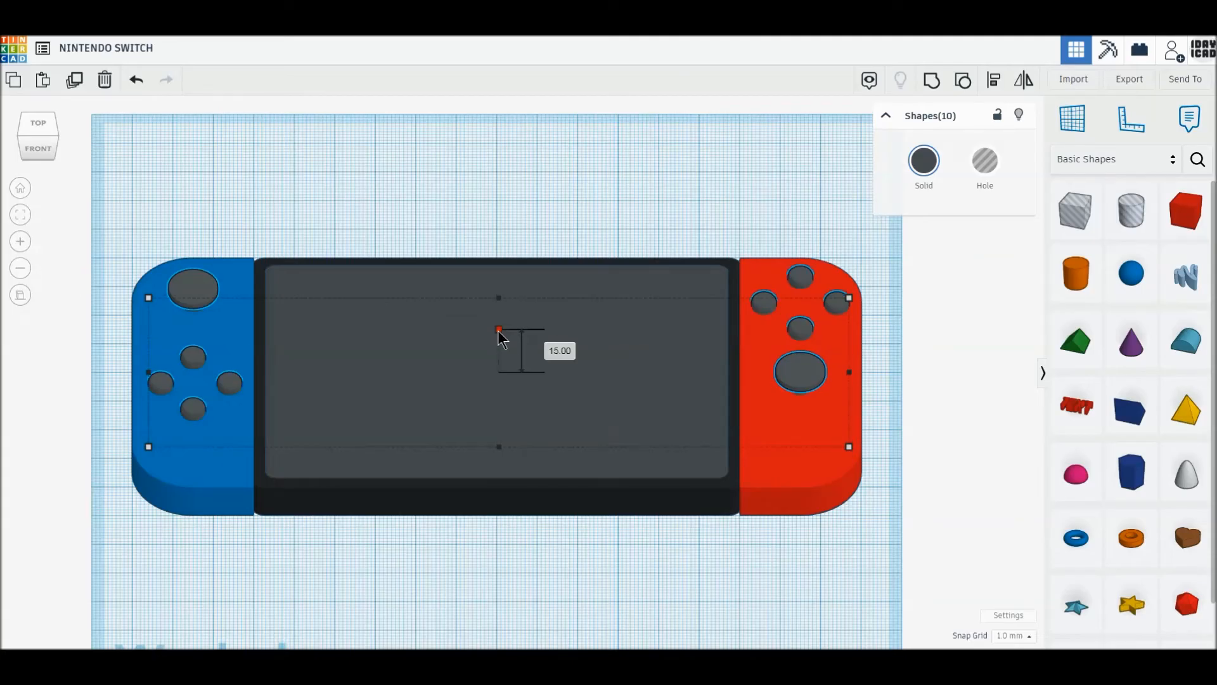
{"action": "left_click", "coordinate": [137, 214]}
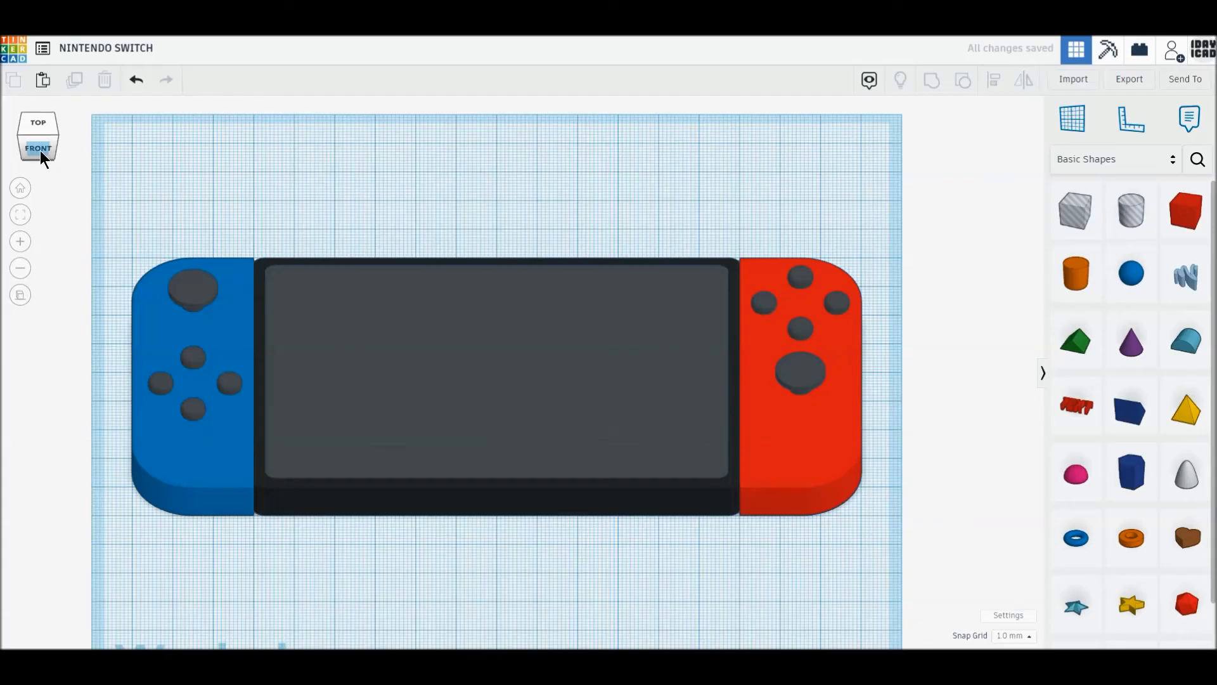
Step: Set the height of both joysticks together to 10 mm so they sit lower above the controllers
{"action": "left_click", "coordinate": [40, 150]}
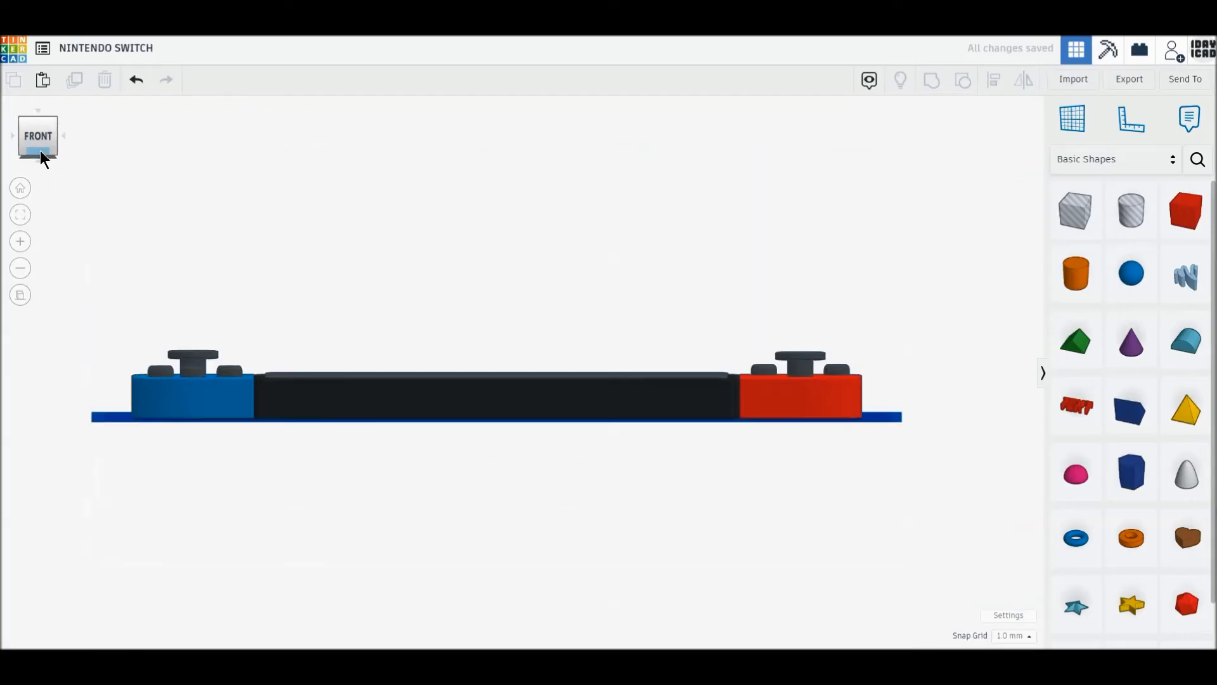
{"action": "left_click", "coordinate": [199, 359]}
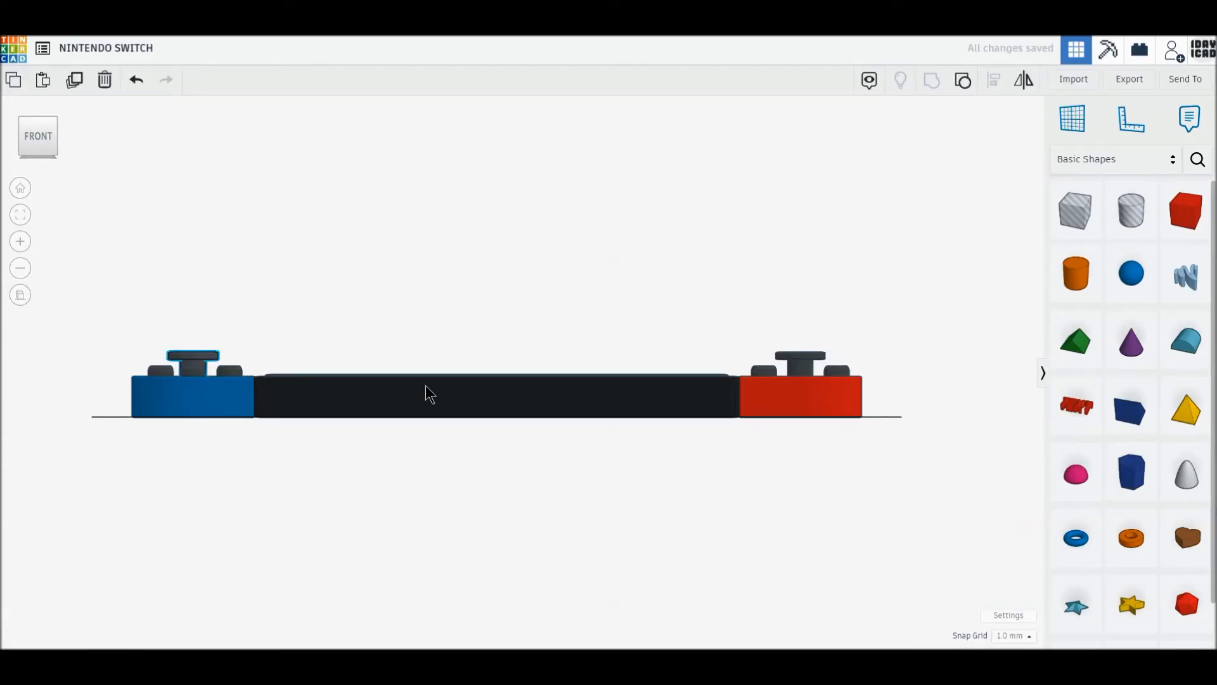
{"action": "left_click", "coordinate": [800, 356], "text": "shift"}
{"action": "left_click_drag", "start_coordinate": [496, 355], "coordinate": [495, 367]}
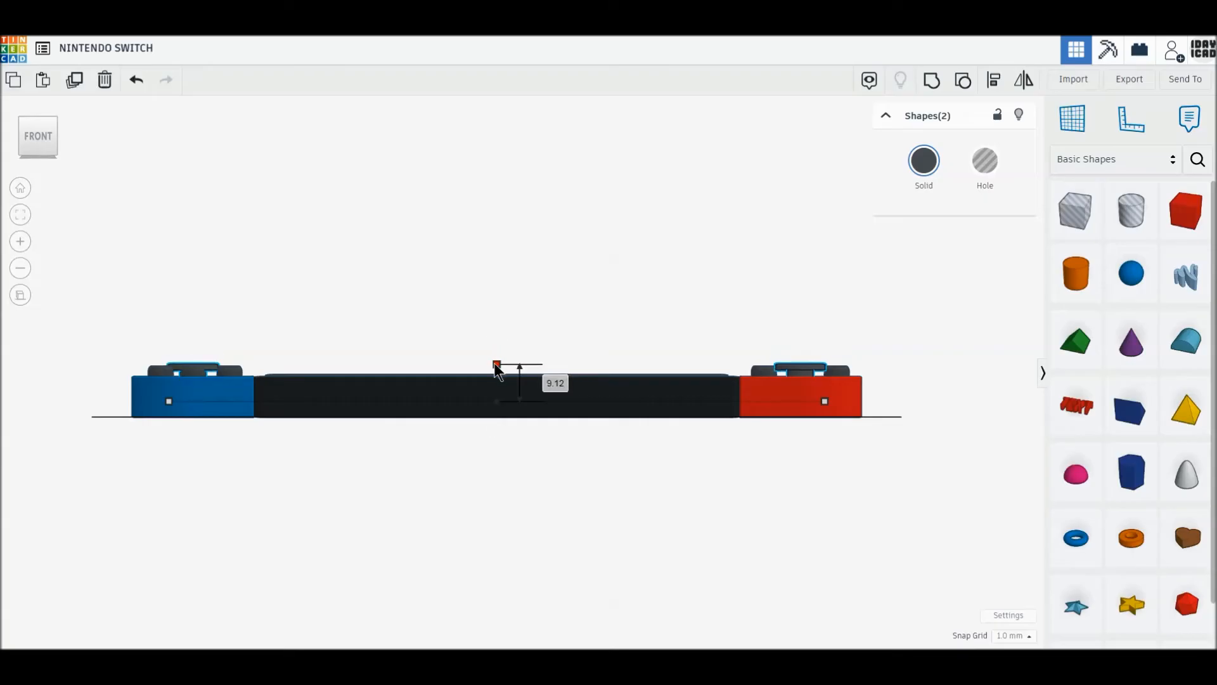
{"action": "left_click", "coordinate": [558, 385]}
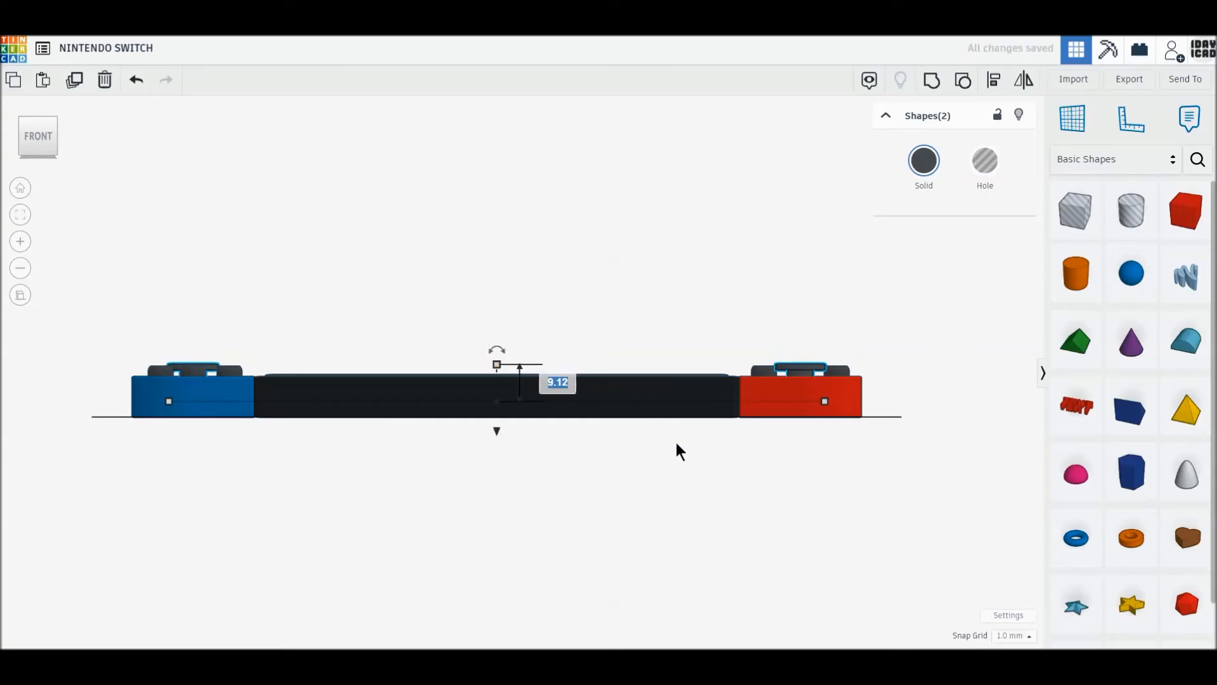
{"action": "type", "text": "10"}
{"action": "key", "text": "Return"}
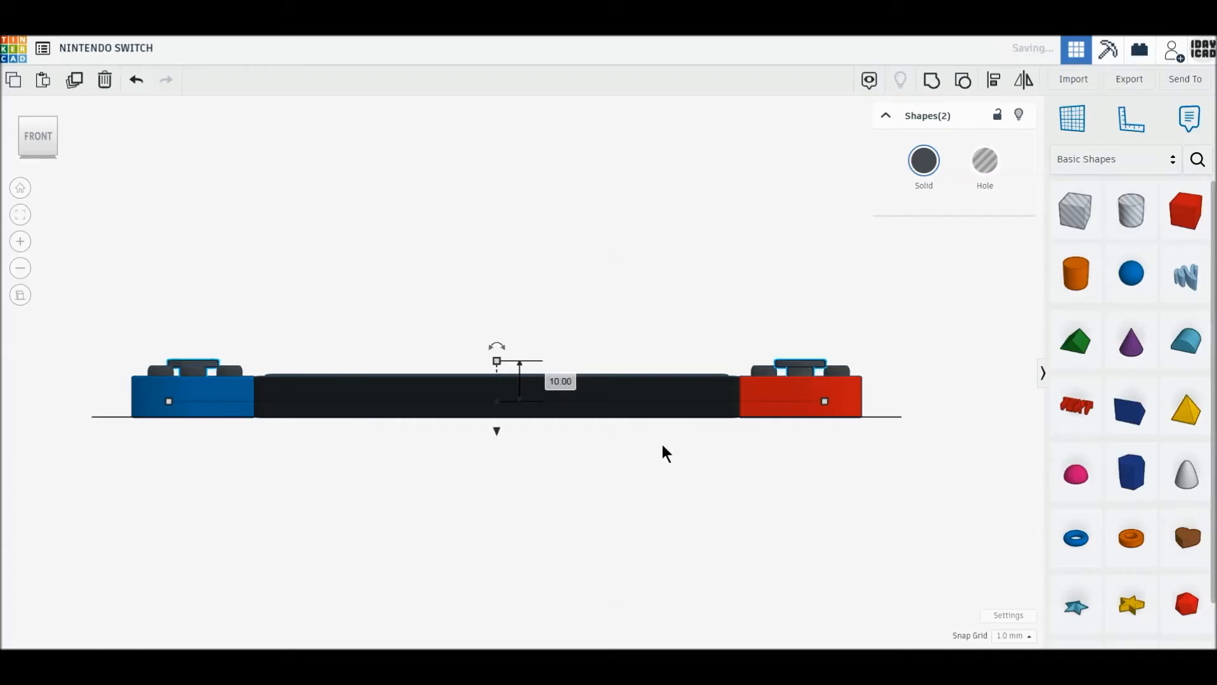
{"action": "left_click", "coordinate": [656, 472]}
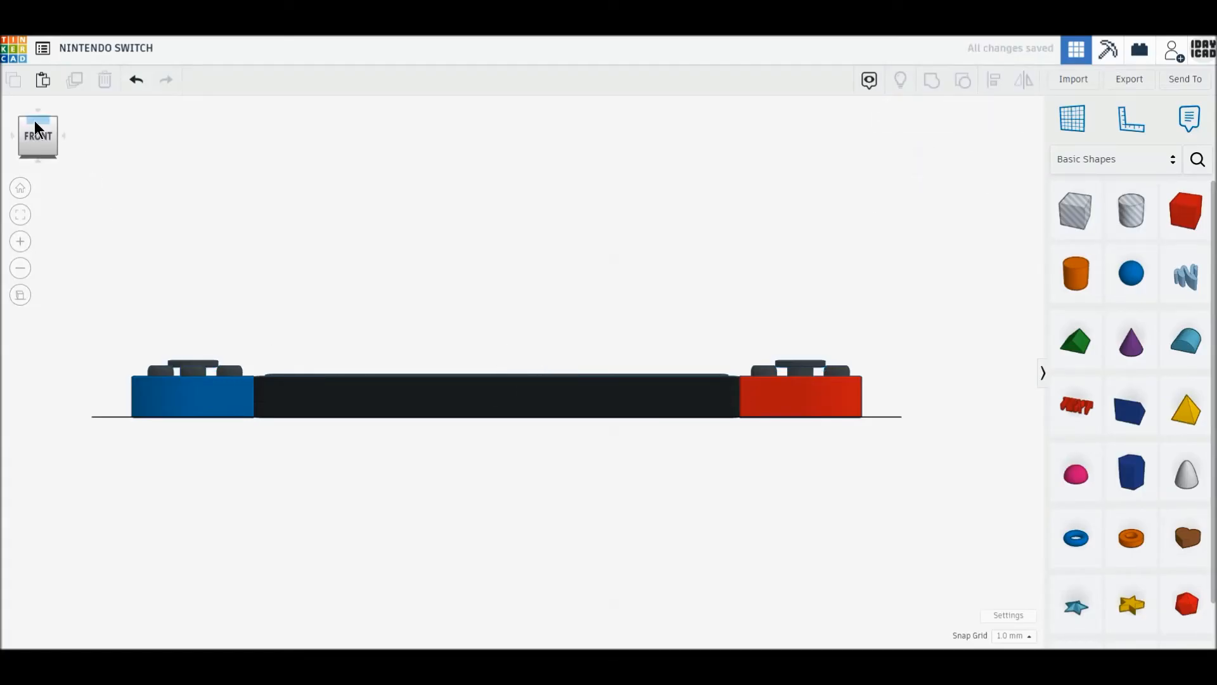
Step: Place a box about 5 mm wide and 20 mm long and a cylinder beside it on the workplane in front of the console
{"action": "left_click", "coordinate": [35, 124]}
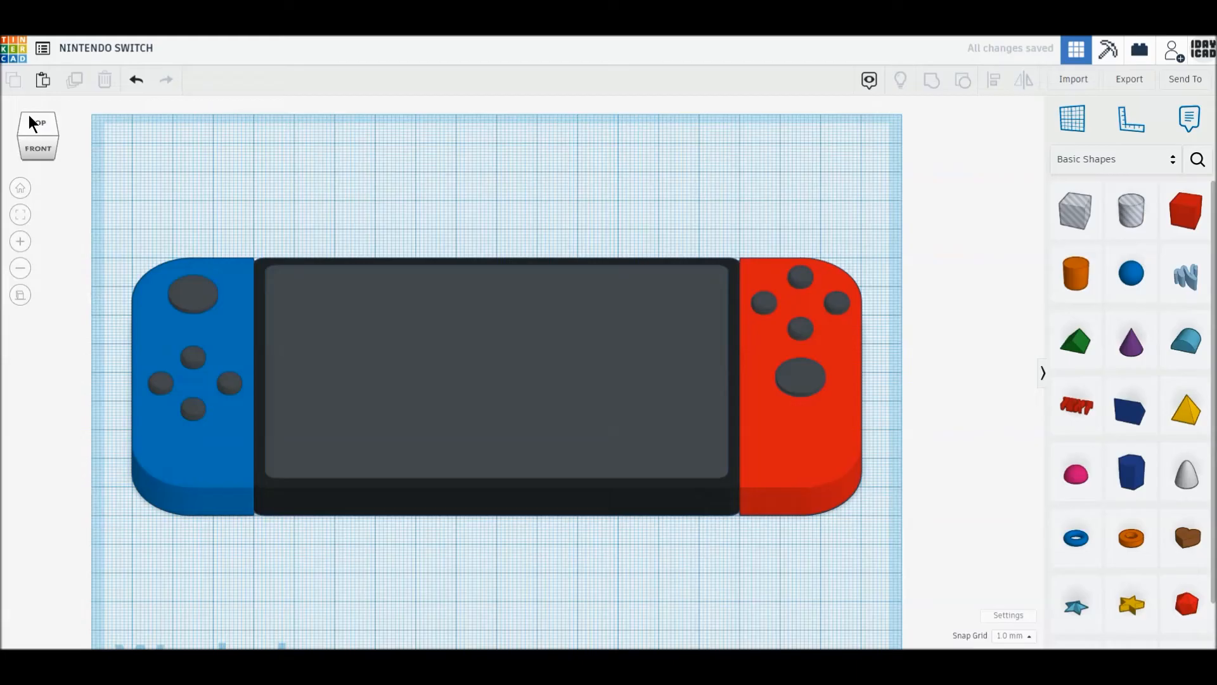
{"action": "left_click", "coordinate": [37, 123]}
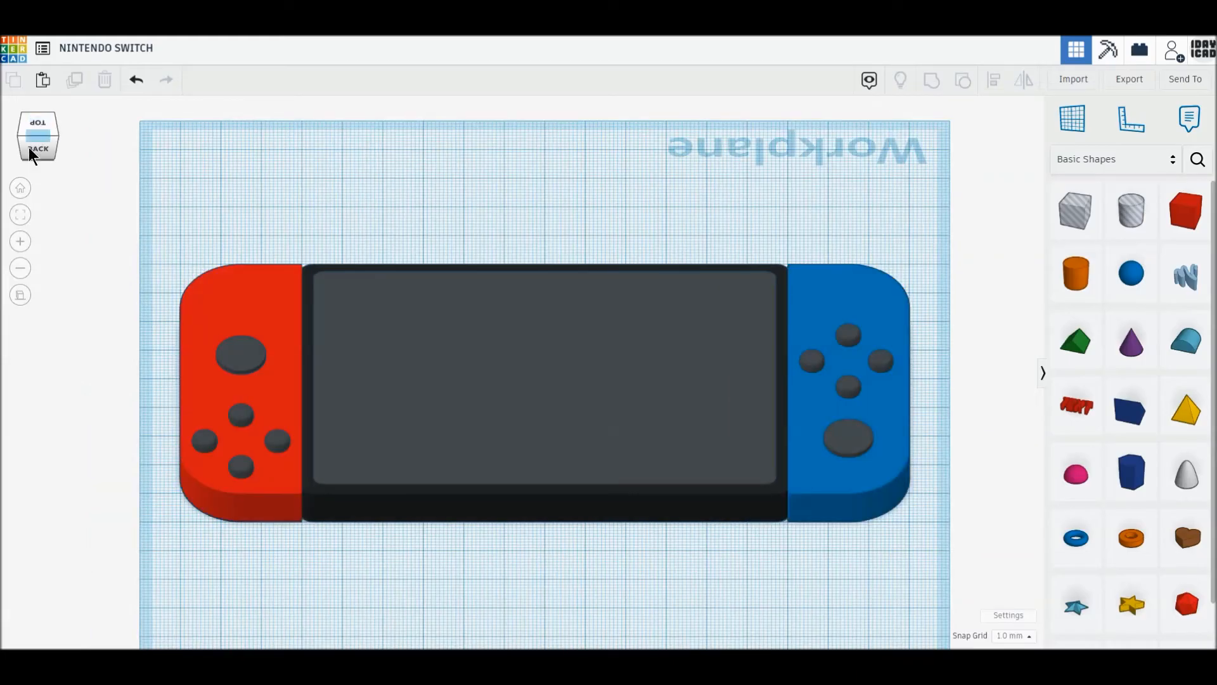
{"action": "left_click", "coordinate": [20, 188]}
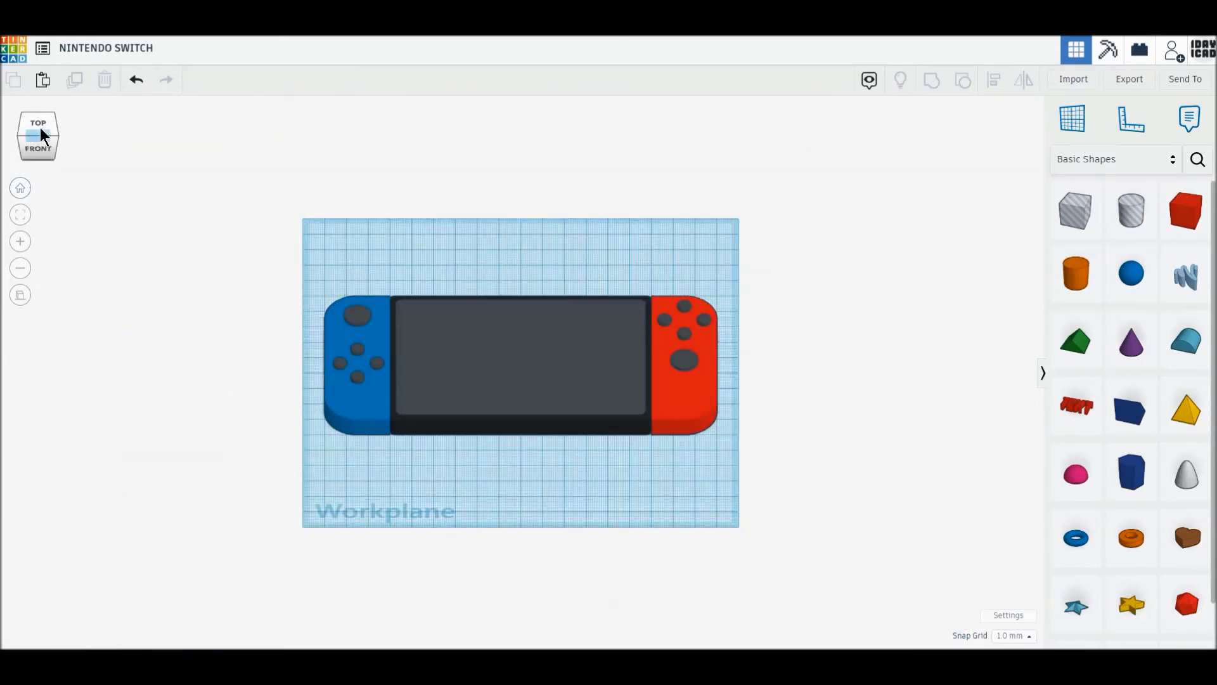
{"action": "left_click", "coordinate": [40, 127]}
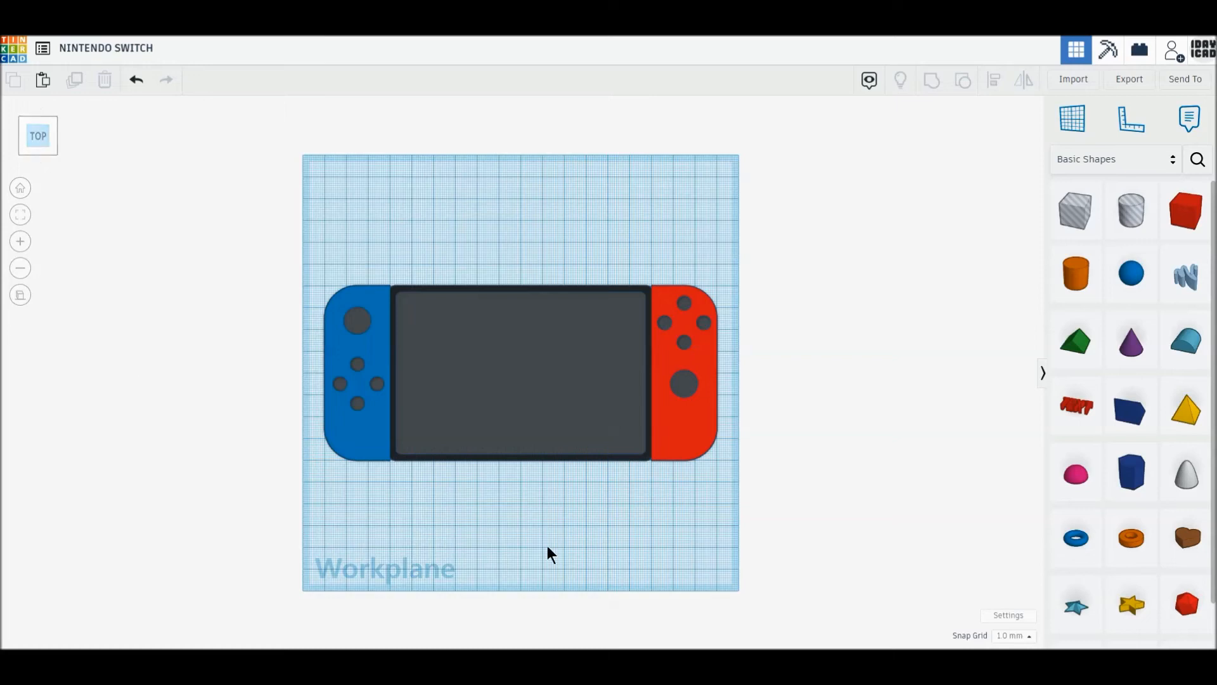
{"action": "scroll", "coordinate": [547, 545], "scroll_direction": "up", "scroll_amount": 1}
{"action": "scroll", "coordinate": [547, 548], "scroll_direction": "up", "scroll_amount": 5}
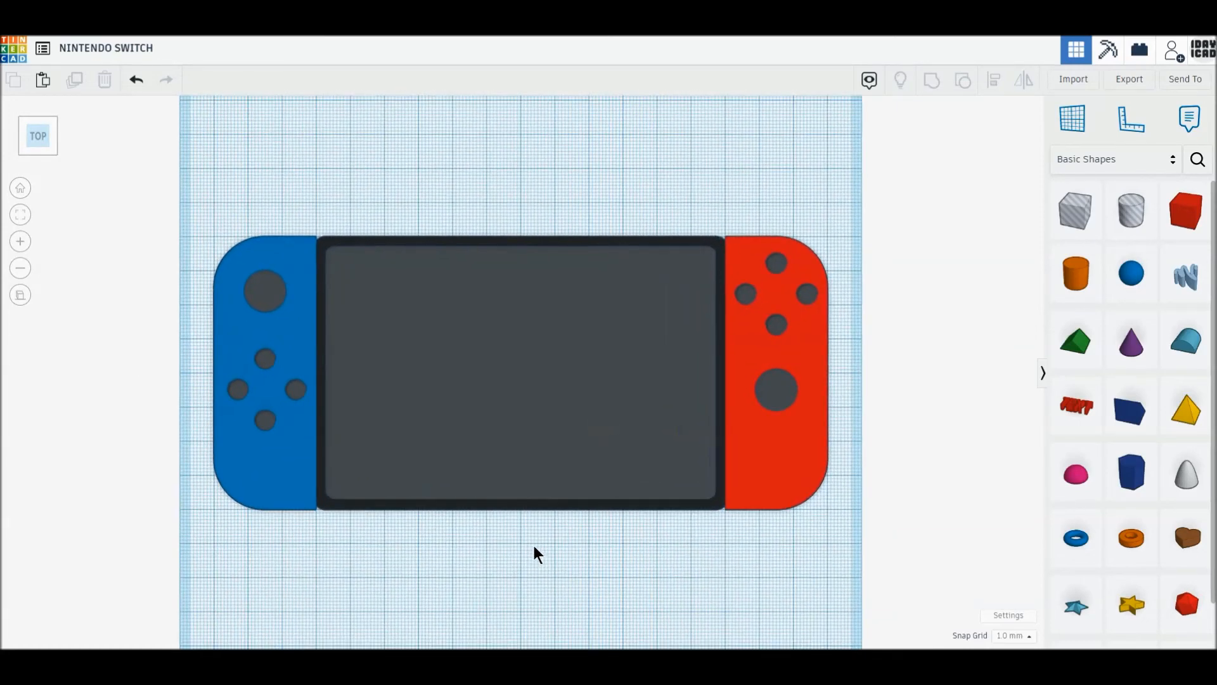
{"action": "middle_click_drag", "start_coordinate": [527, 578], "coordinate": [520, 487]}
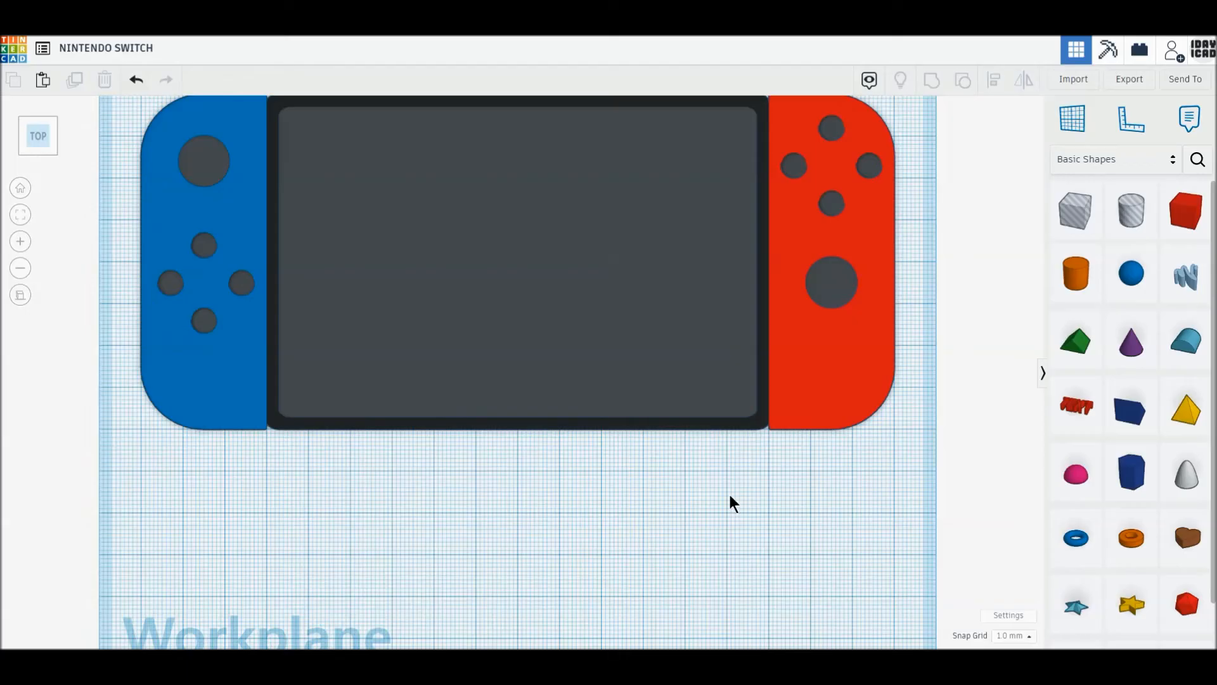
{"action": "left_click_drag", "start_coordinate": [1009, 313], "coordinate": [539, 516]}
{"action": "left_click_drag", "start_coordinate": [1078, 283], "coordinate": [619, 520]}
Step: Give the cylinder 64 sides and a 10 mm diameter, and fit it onto the box's back end, flush with its outer edge
{"action": "scroll", "coordinate": [604, 552], "scroll_direction": "up", "scroll_amount": 1}
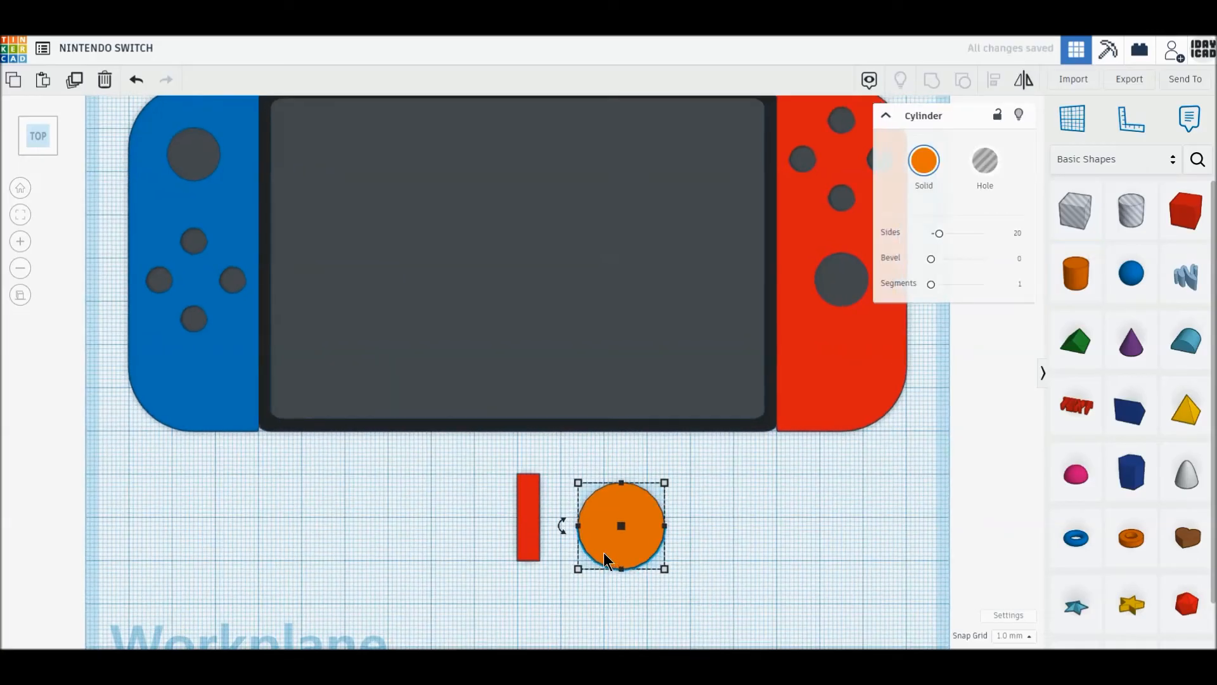
{"action": "scroll", "coordinate": [603, 553], "scroll_direction": "up", "scroll_amount": 3}
{"action": "middle_click_drag", "start_coordinate": [688, 505], "coordinate": [663, 355]}
{"action": "scroll", "coordinate": [653, 440], "scroll_direction": "up", "scroll_amount": 1}
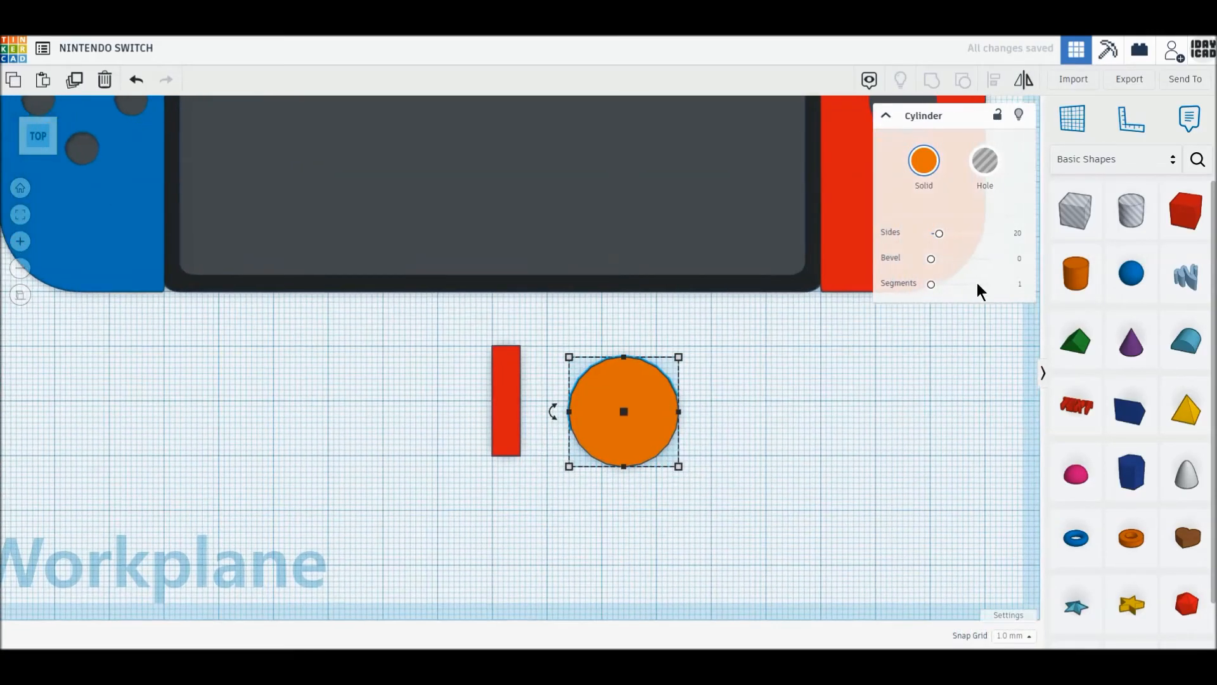
{"action": "left_click_drag", "start_coordinate": [941, 235], "coordinate": [1034, 242]}
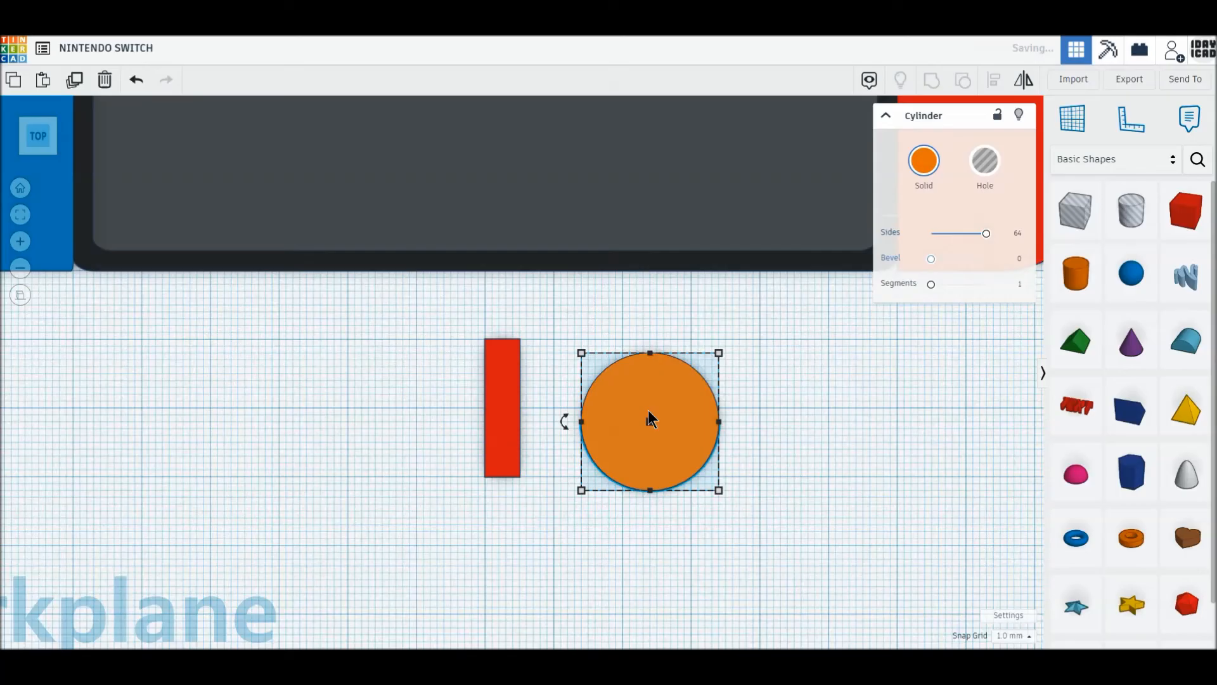
{"action": "scroll", "coordinate": [646, 412], "scroll_direction": "up", "scroll_amount": 3}
{"action": "left_click_drag", "start_coordinate": [714, 475], "coordinate": [594, 463]}
{"action": "left_click_drag", "start_coordinate": [653, 506], "coordinate": [561, 413]}
{"action": "scroll", "coordinate": [523, 465], "scroll_direction": "up", "scroll_amount": 1}
{"action": "scroll", "coordinate": [527, 471], "scroll_direction": "up", "scroll_amount": 2}
{"action": "middle_click_drag", "start_coordinate": [649, 495], "coordinate": [682, 454]}
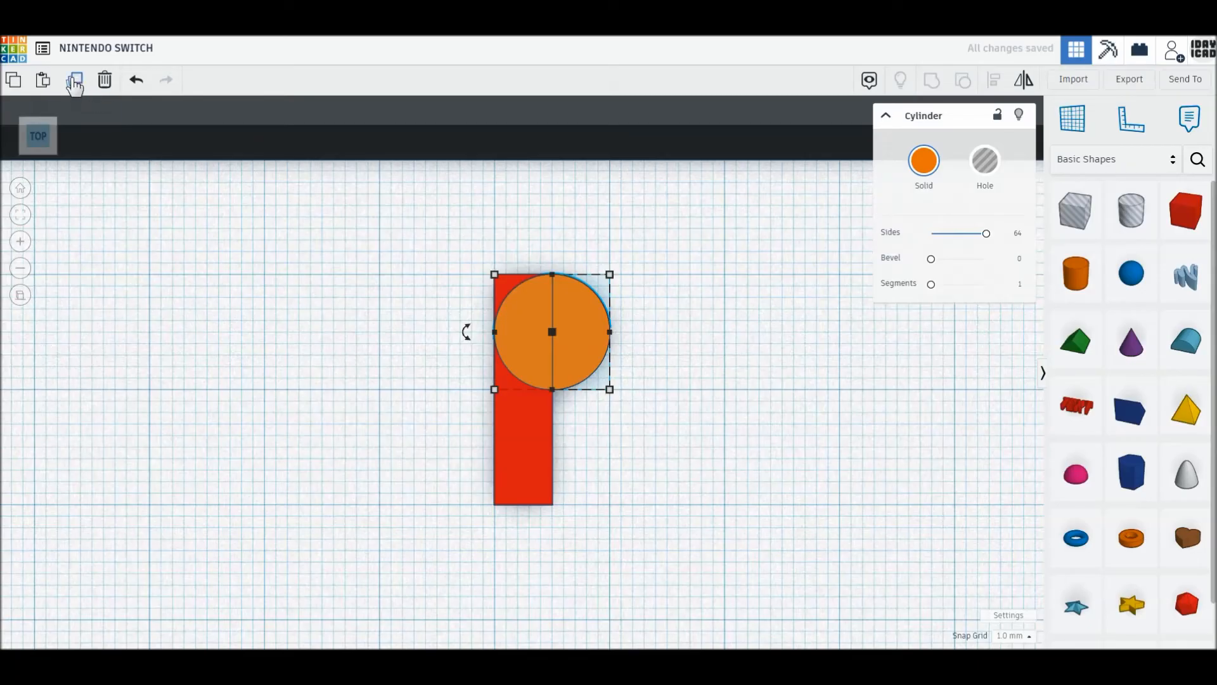
Step: Duplicate the cylinder 10 mm forward, and duplicate the box as a block about 10 by 10 mm between the cylinders' centres
{"action": "left_click", "coordinate": [75, 84]}
{"action": "left_click_drag", "start_coordinate": [577, 355], "coordinate": [580, 428]}
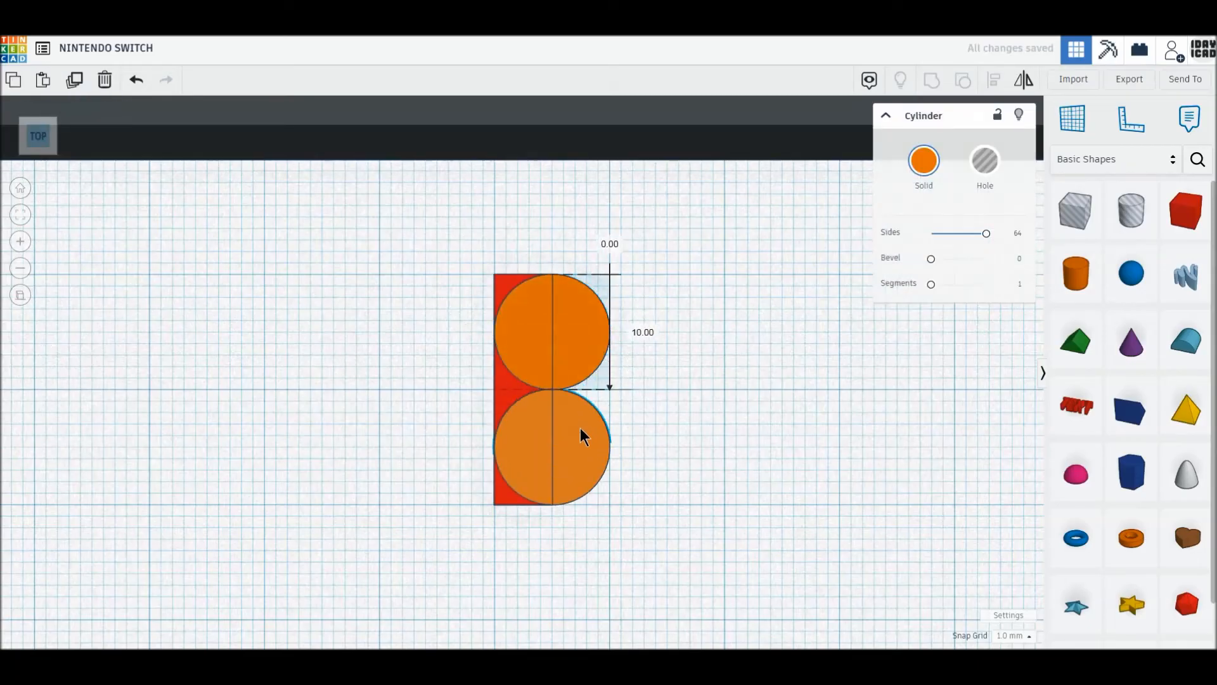
{"action": "left_click", "coordinate": [512, 391]}
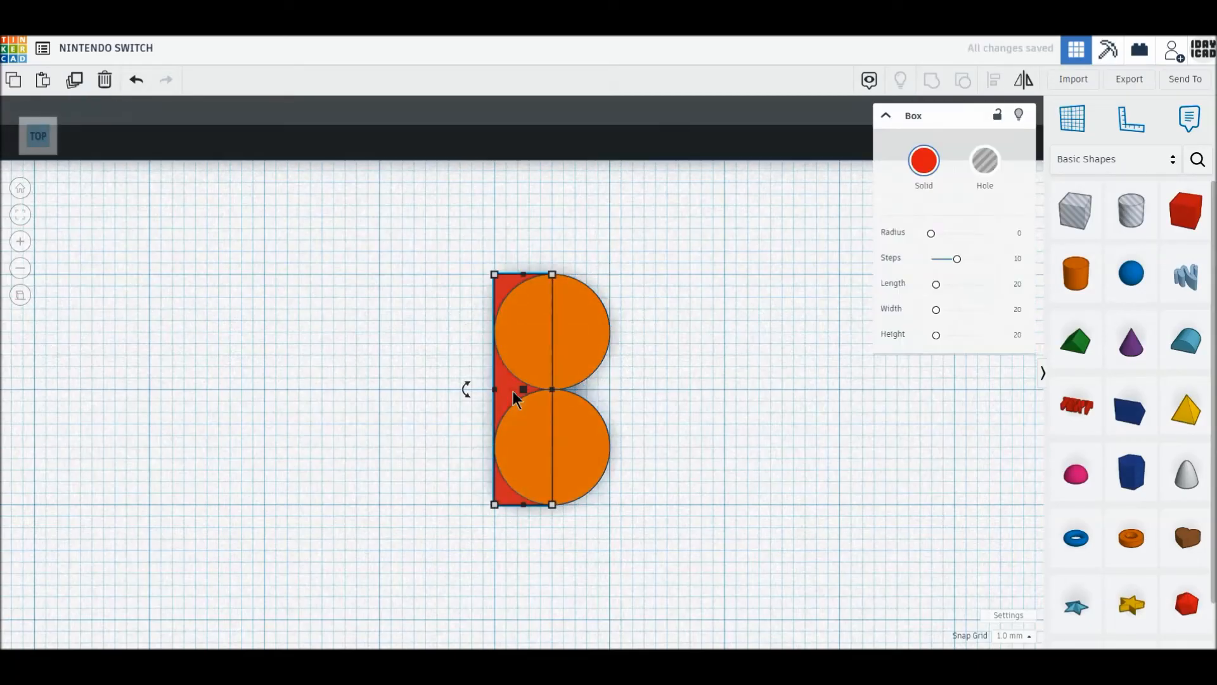
{"action": "left_click", "coordinate": [76, 89]}
{"action": "left_click_drag", "start_coordinate": [552, 275], "coordinate": [607, 332]}
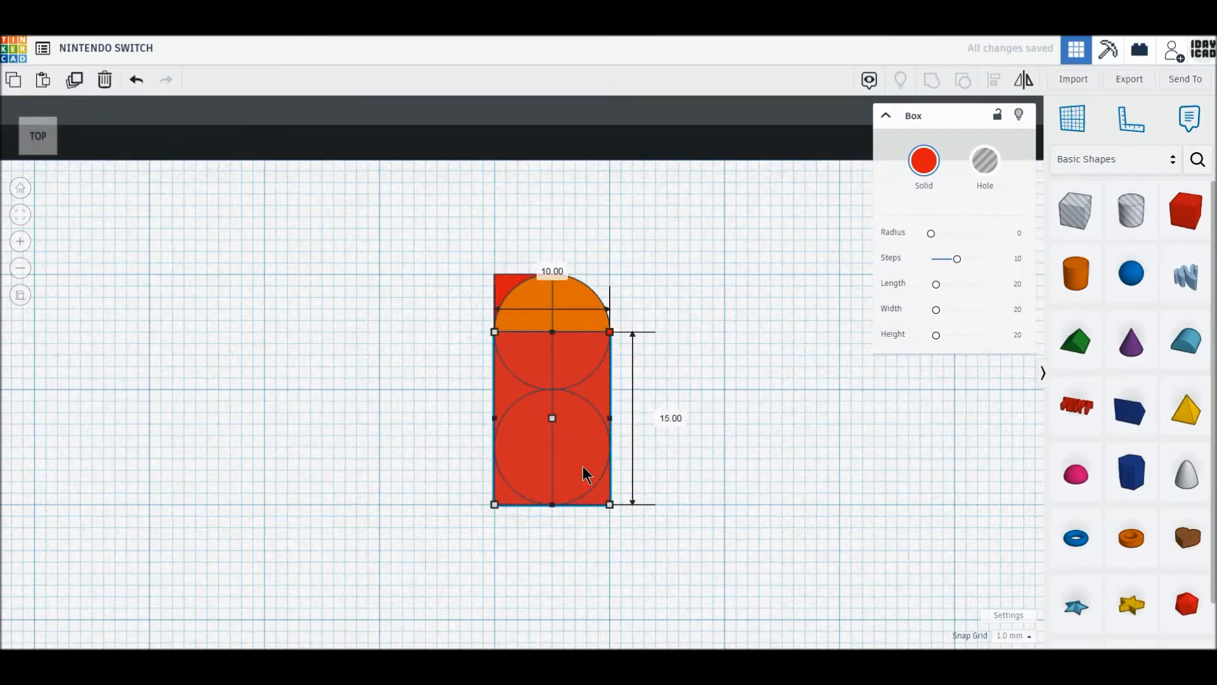
{"action": "left_click_drag", "start_coordinate": [552, 504], "coordinate": [557, 447]}
Step: Group the two boxes and two cylinders into one rounded shape, and place a mirrored copy beside it with a gap of about 1 mm
{"action": "left_click_drag", "start_coordinate": [395, 273], "coordinate": [679, 535]}
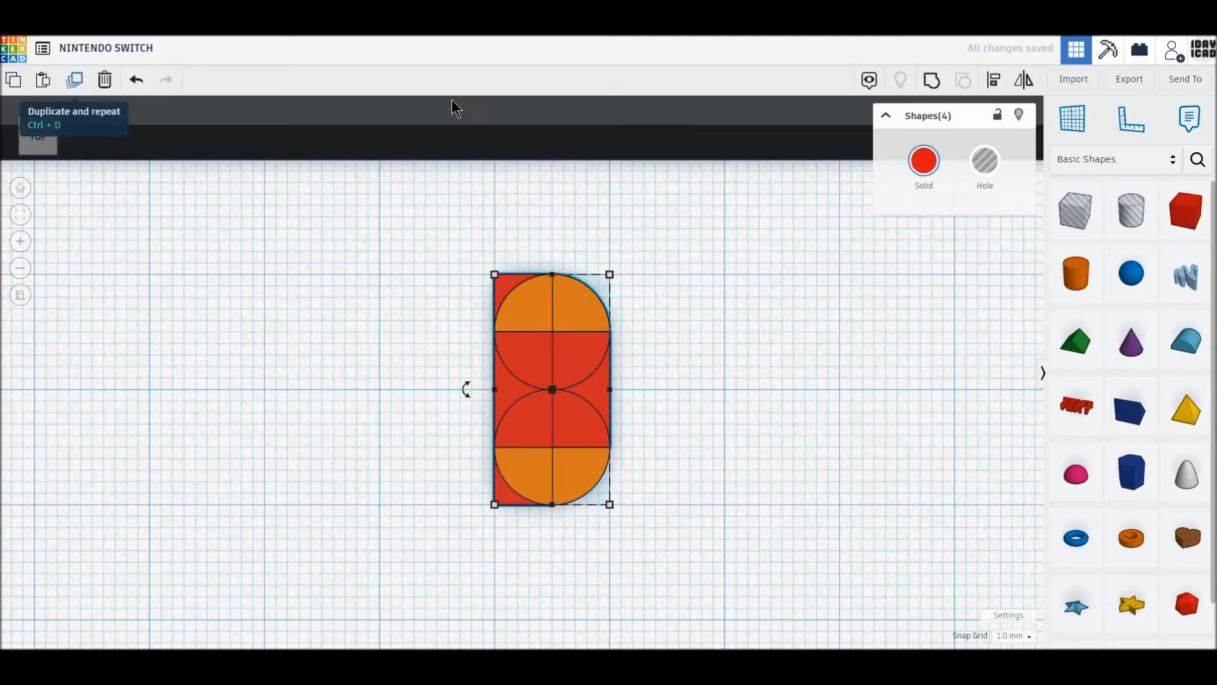
{"action": "left_click", "coordinate": [932, 86]}
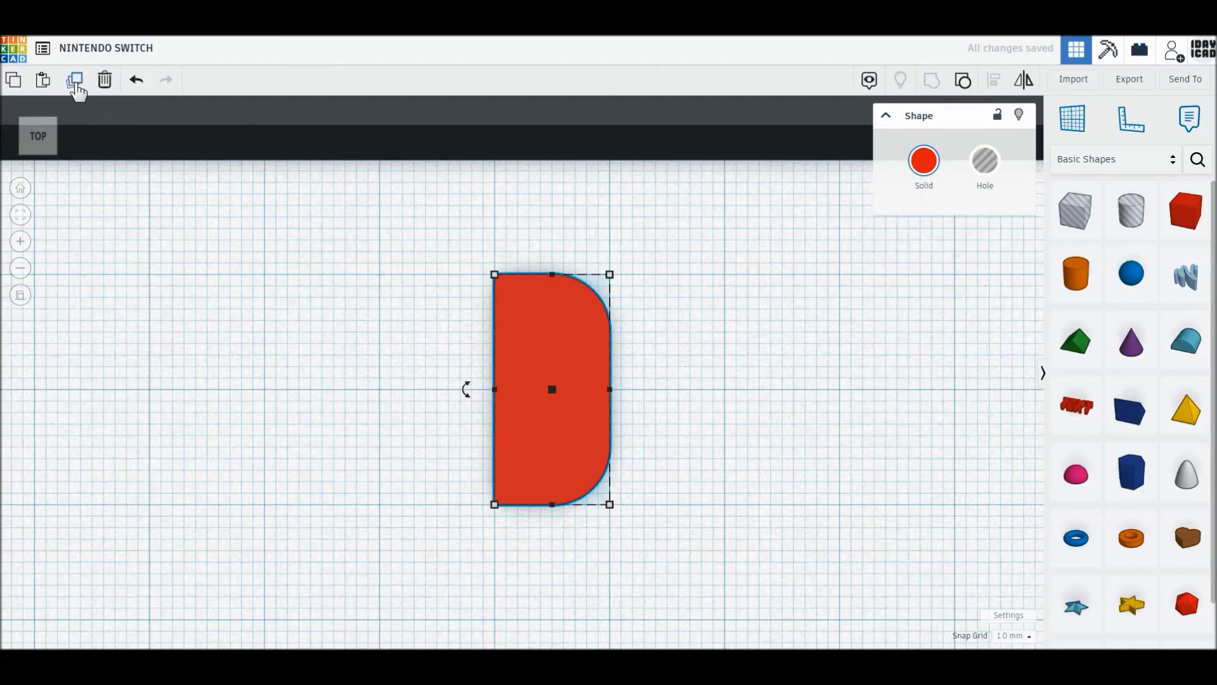
{"action": "left_click", "coordinate": [75, 80]}
{"action": "key", "text": "Left"}
{"action": "left_click_drag", "start_coordinate": [598, 391], "coordinate": [370, 393]}
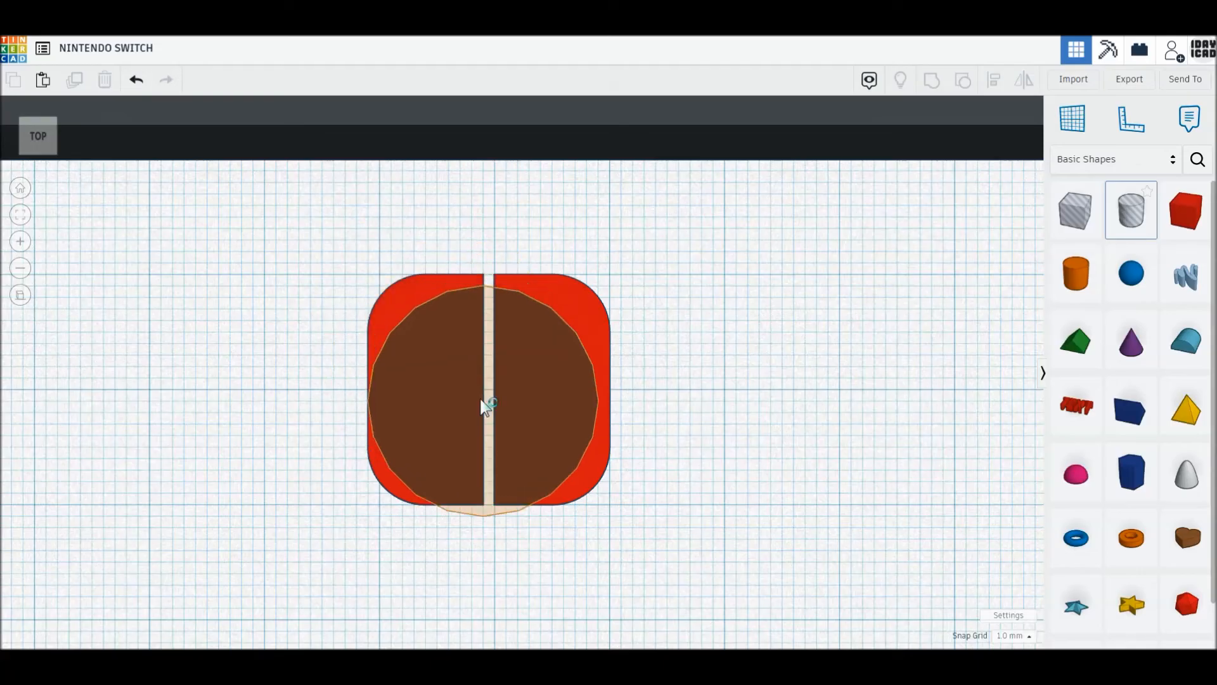
Step: Place a cylinder hole with 64 sides and an 8 mm diameter inside the back end of the logo's left half, 1 mm in from the edges
{"action": "left_click", "coordinate": [495, 401]}
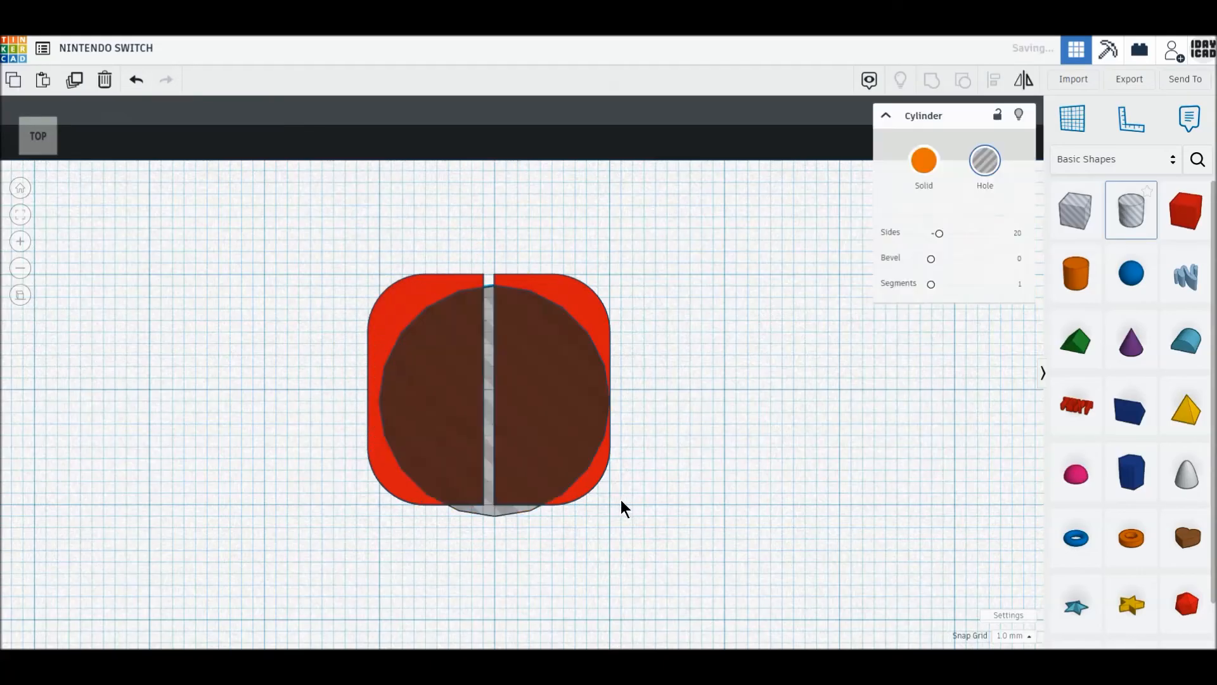
{"action": "left_click_drag", "start_coordinate": [939, 233], "coordinate": [1059, 245]}
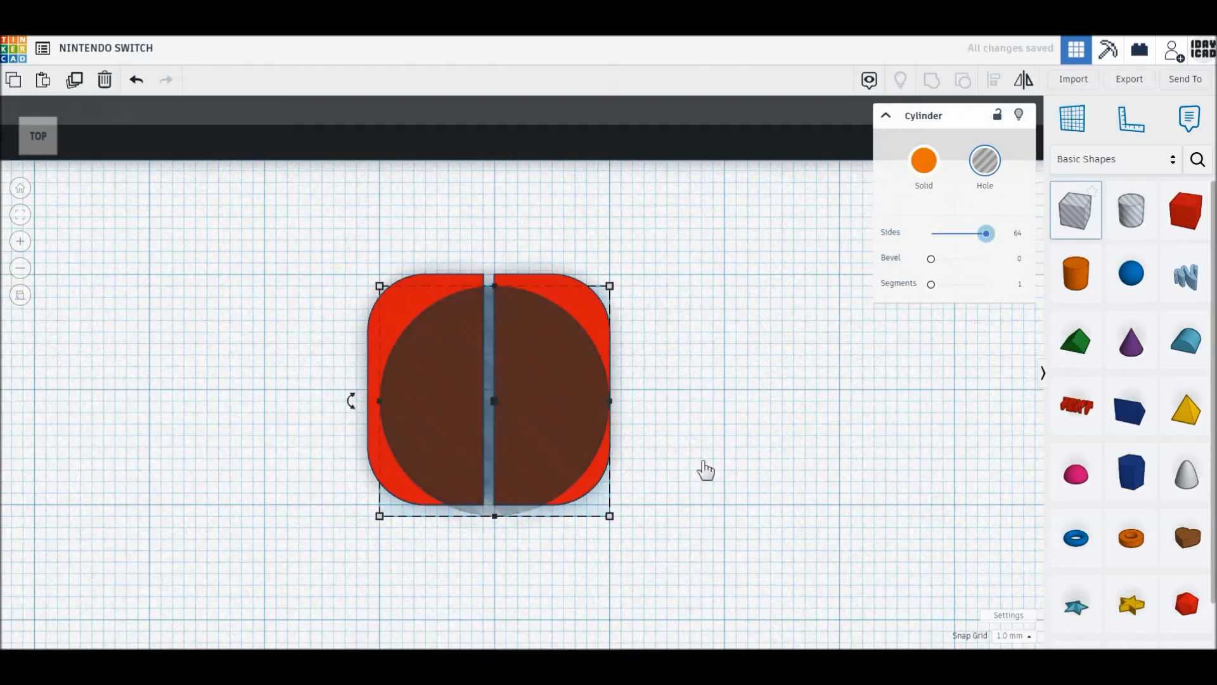
{"action": "left_click_drag", "start_coordinate": [610, 515], "coordinate": [472, 371]}
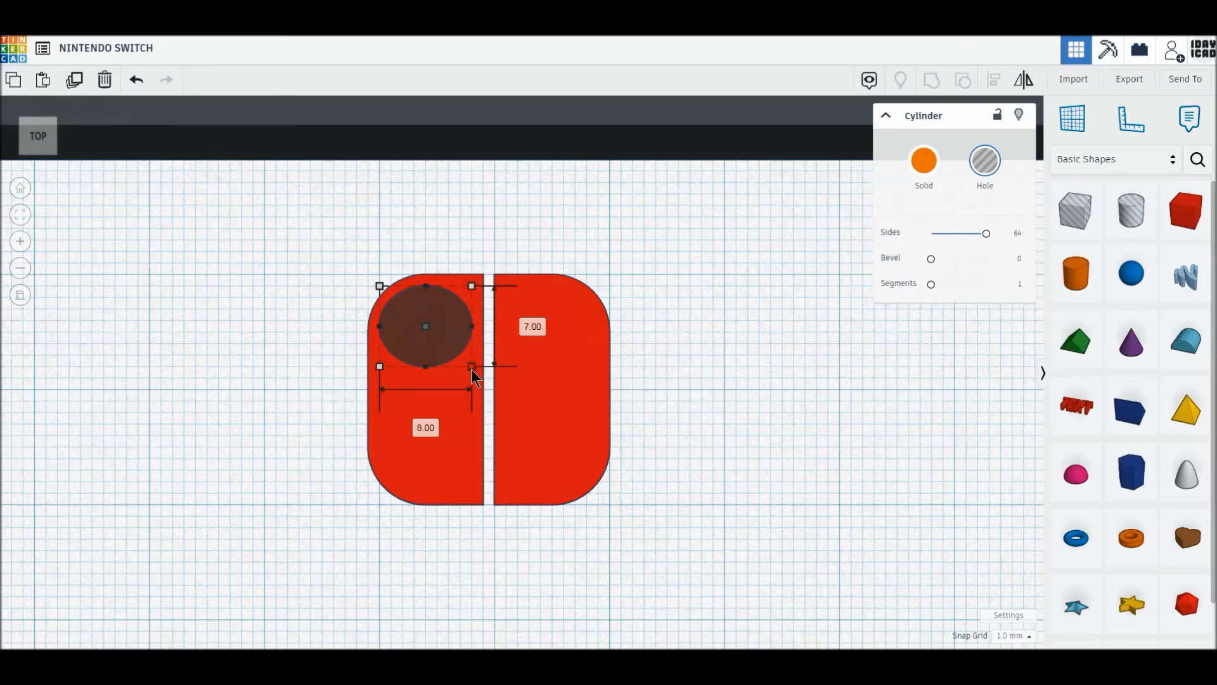
{"action": "left_click_drag", "start_coordinate": [471, 372], "coordinate": [472, 374]}
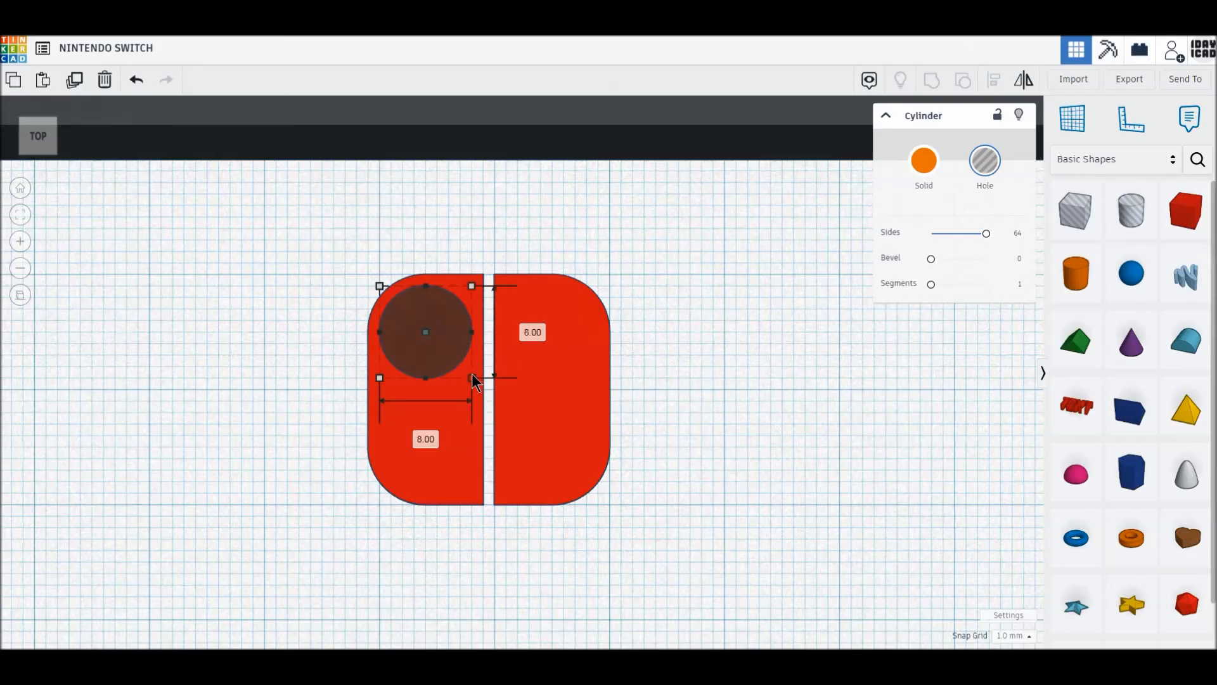
Step: Duplicate the cylinder hole 10 mm forward, and add a box hole of 8 by 10 mm between the two cylinders' centres
{"action": "left_click", "coordinate": [75, 80]}
{"action": "left_click_drag", "start_coordinate": [438, 334], "coordinate": [454, 437]}
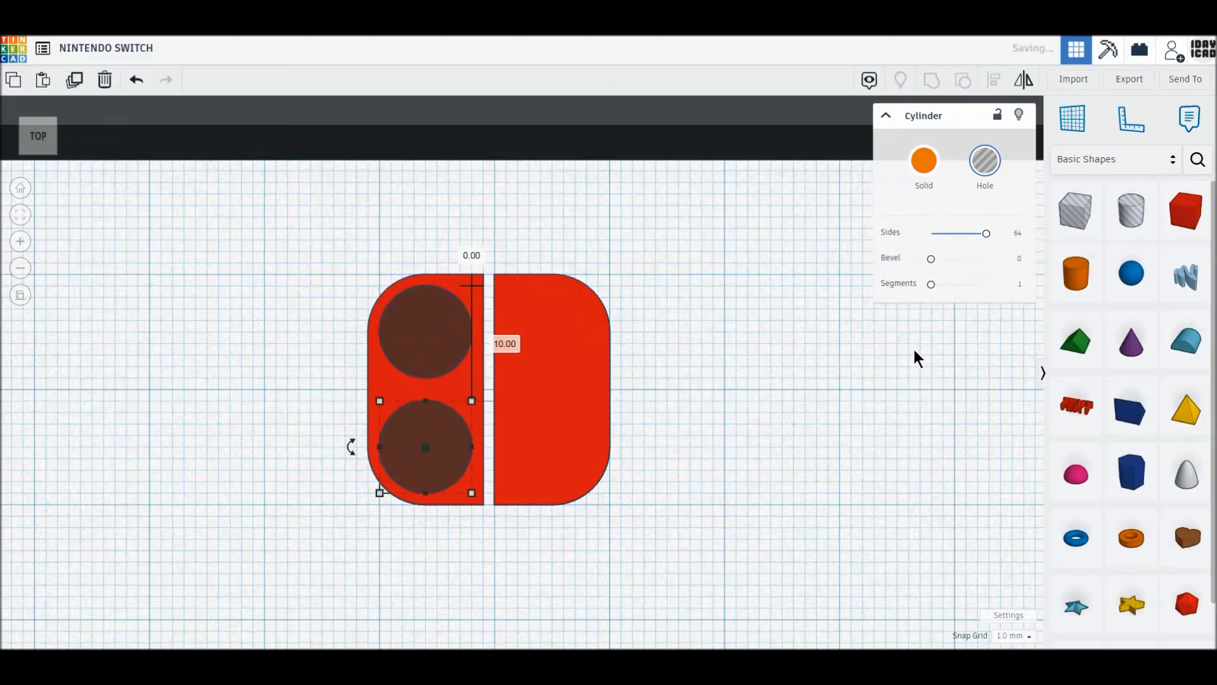
{"action": "left_click_drag", "start_coordinate": [1085, 226], "coordinate": [499, 447]}
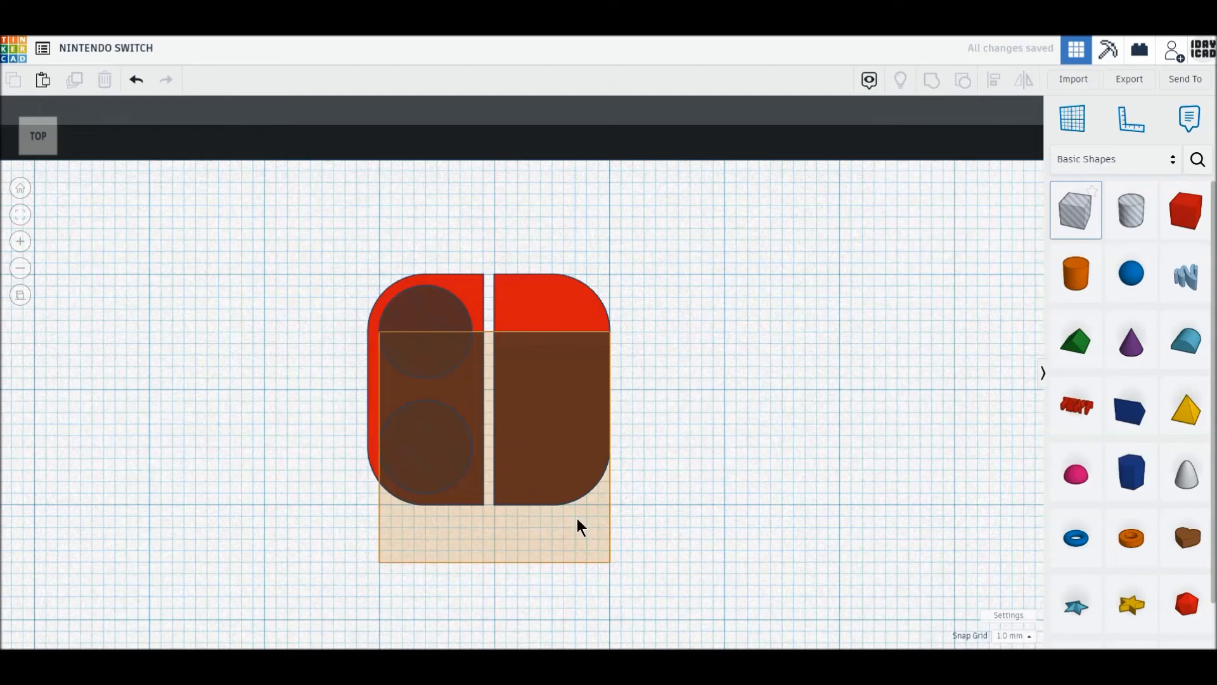
{"action": "left_click_drag", "start_coordinate": [609, 562], "coordinate": [471, 447]}
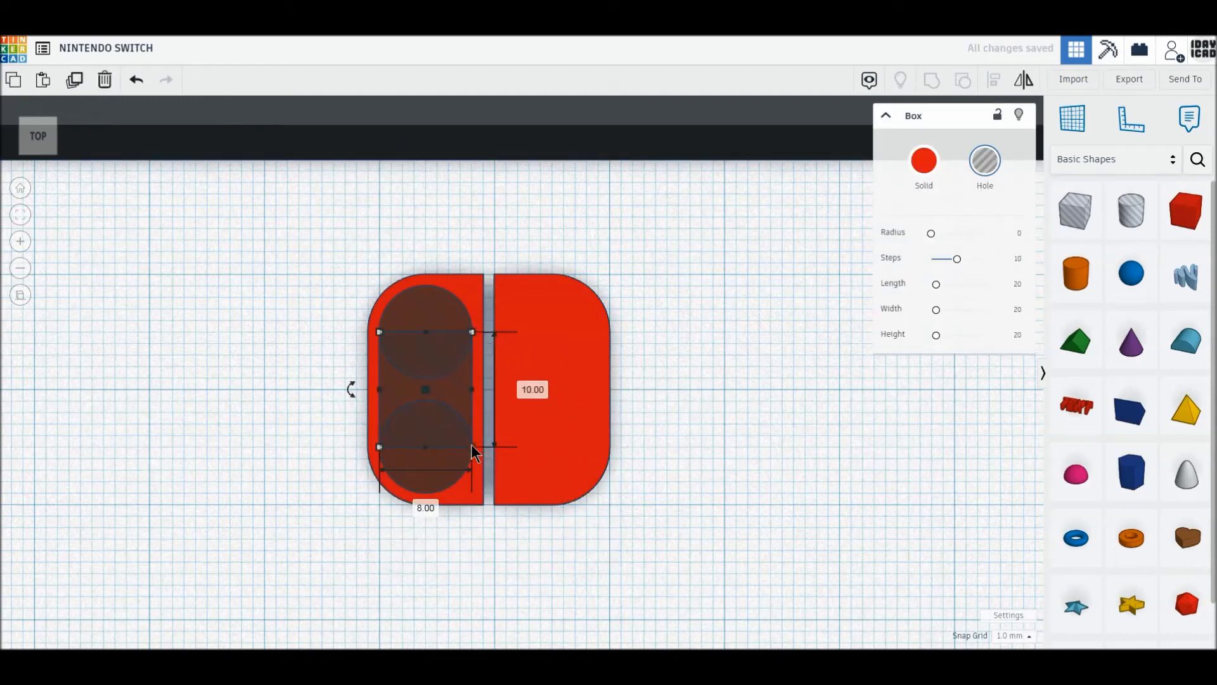
Step: Duplicate the box hole as a 4 mm wide block spanning both cylinders on the straight side, and group the holes with the left half to hollow it
{"action": "left_click", "coordinate": [69, 81]}
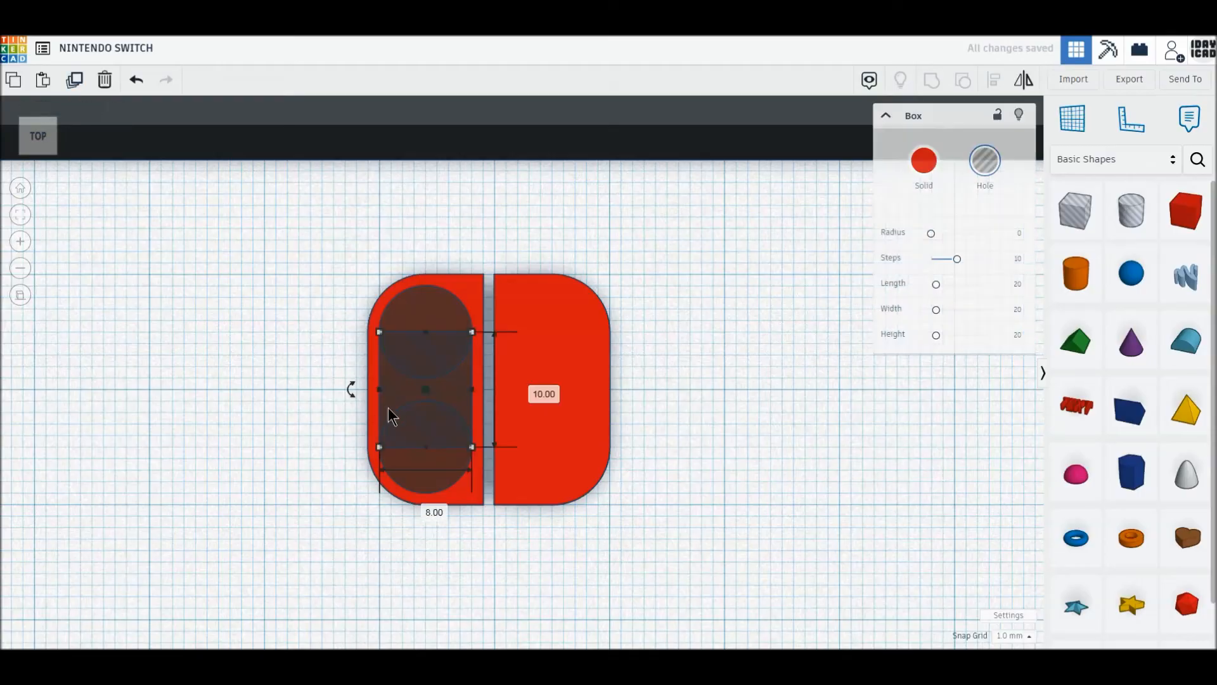
{"action": "left_click_drag", "start_coordinate": [379, 447], "coordinate": [421, 492]}
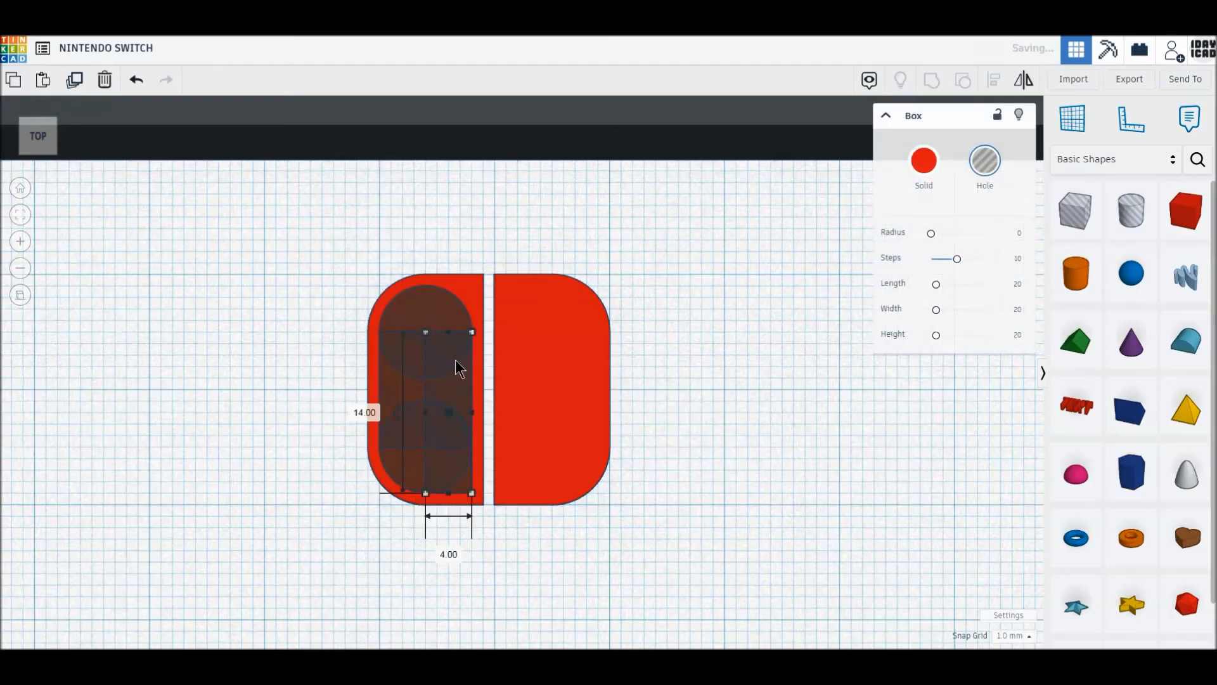
{"action": "left_click_drag", "start_coordinate": [473, 331], "coordinate": [470, 286]}
{"action": "left_click_drag", "start_coordinate": [338, 252], "coordinate": [461, 547]}
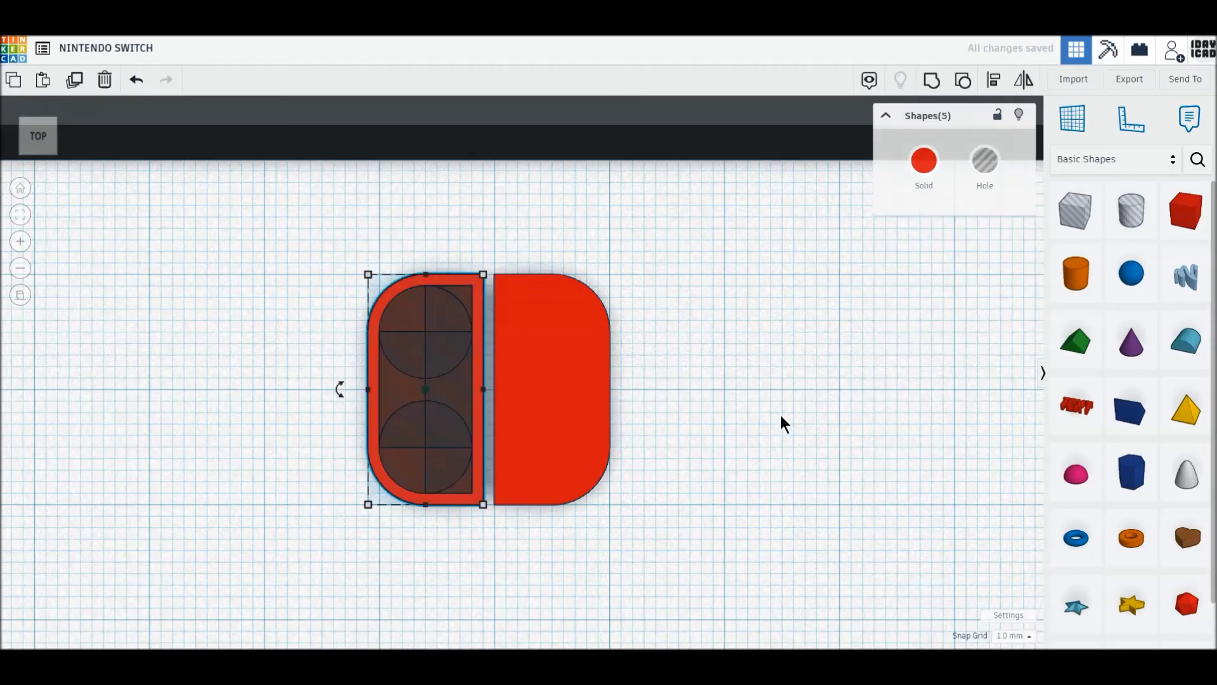
{"action": "left_click", "coordinate": [943, 84]}
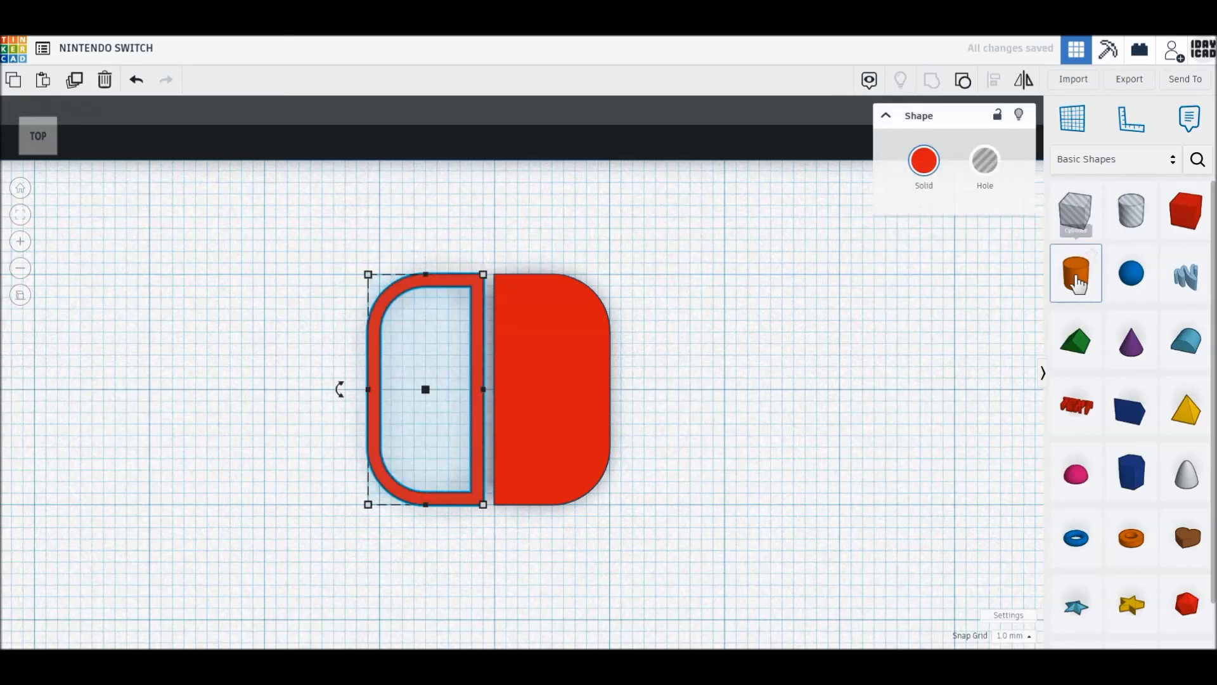
Step: Place a solid cylinder with a 4 mm diameter and 64 sides inside the hollow half near its back end
{"action": "left_click_drag", "start_coordinate": [1076, 273], "coordinate": [482, 390]}
{"action": "left_click_drag", "start_coordinate": [598, 506], "coordinate": [416, 324]}
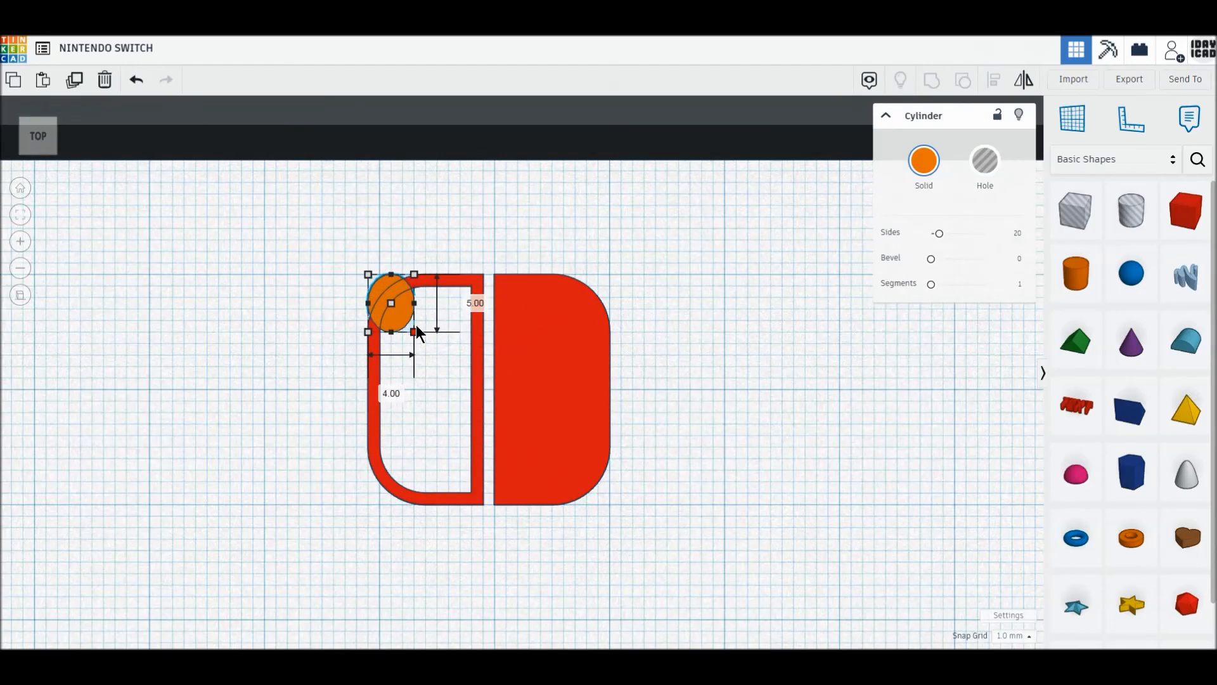
{"action": "left_click", "coordinate": [406, 322]}
{"action": "left_click_drag", "start_coordinate": [418, 324], "coordinate": [439, 338]}
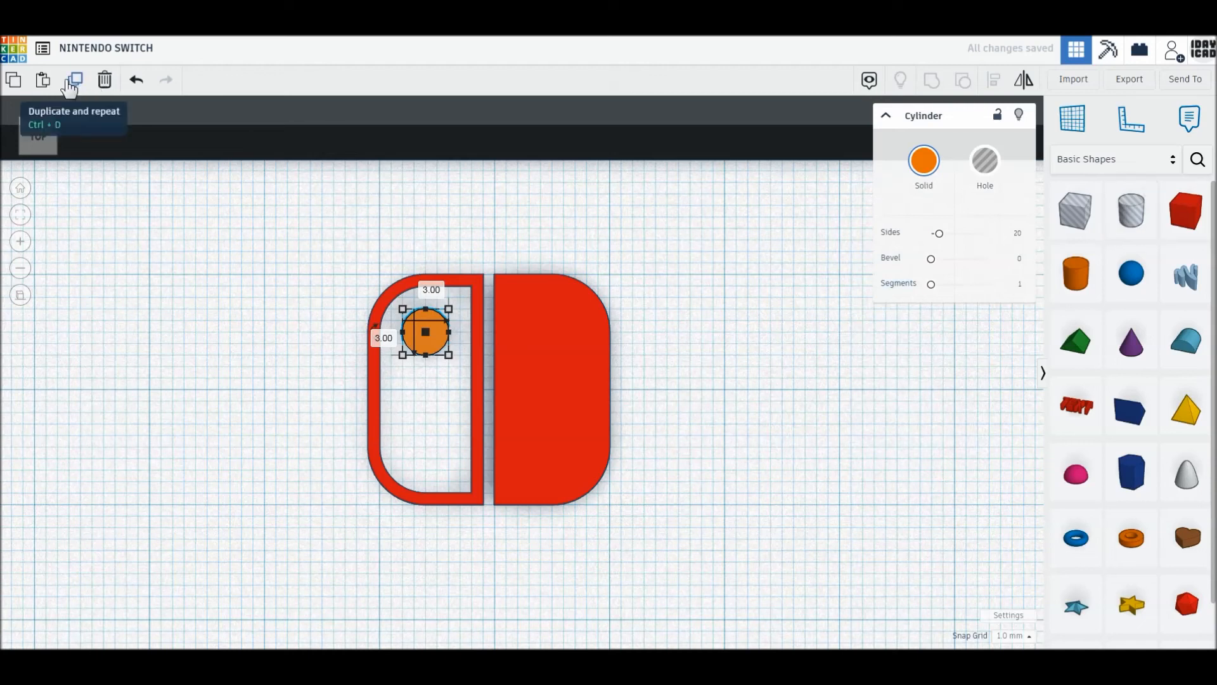
{"action": "left_click_drag", "start_coordinate": [938, 234], "coordinate": [1014, 235]}
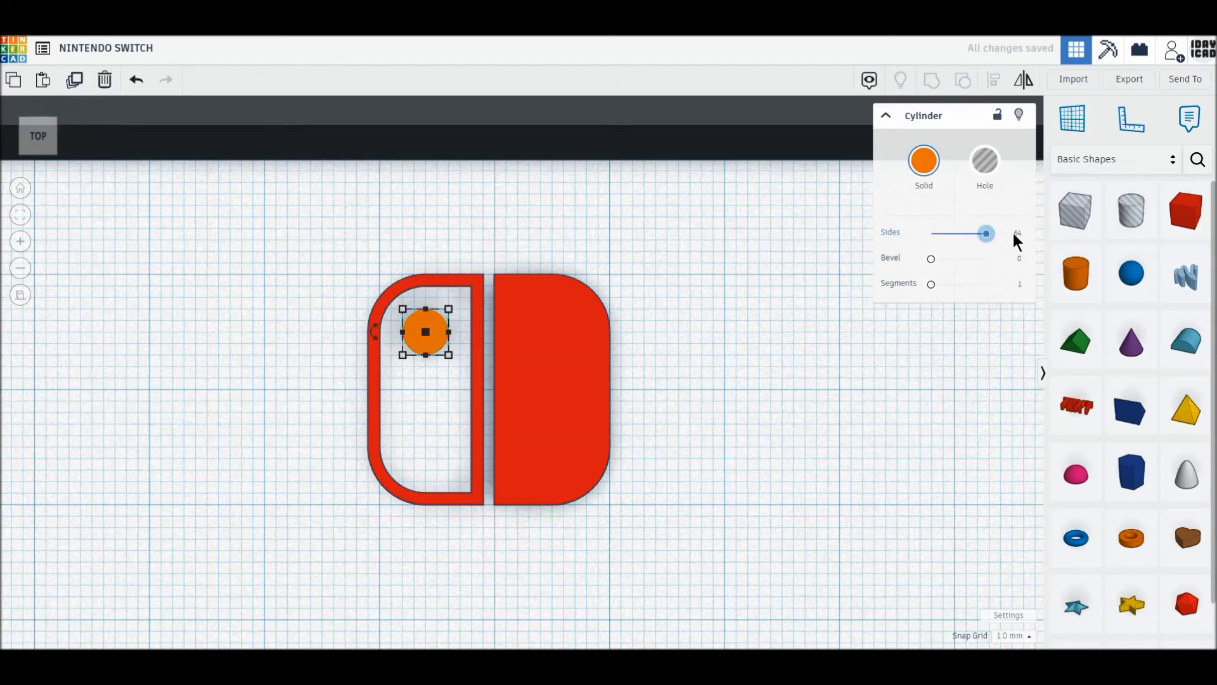
Step: Duplicate the small cylinder onto the solid half, 11 mm across and 6 mm forward, and turn the copy into a hole
{"action": "left_click", "coordinate": [80, 84]}
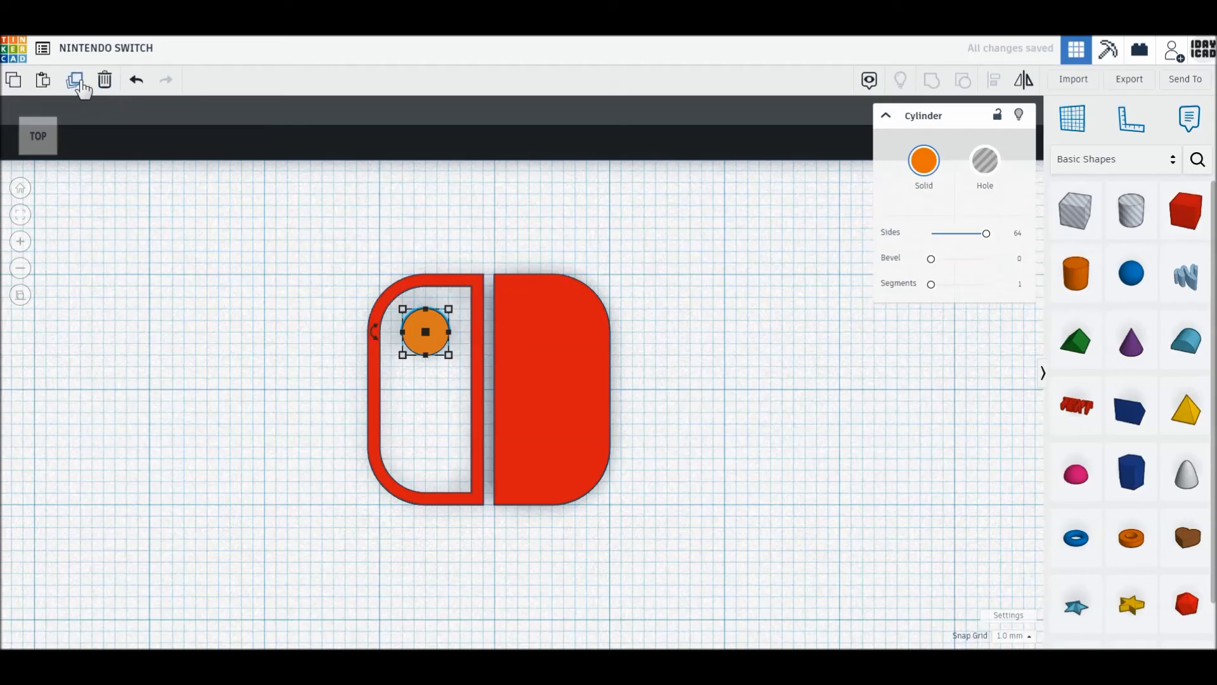
{"action": "left_click_drag", "start_coordinate": [418, 342], "coordinate": [545, 397]}
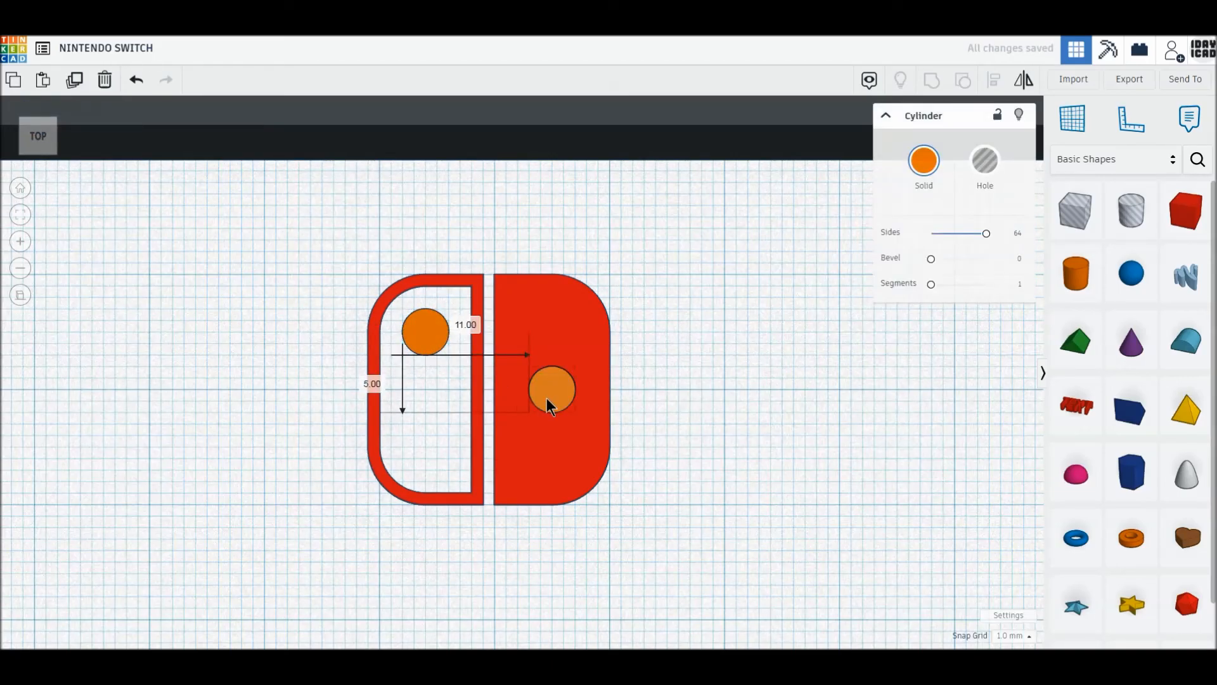
{"action": "left_click_drag", "start_coordinate": [545, 398], "coordinate": [545, 397]}
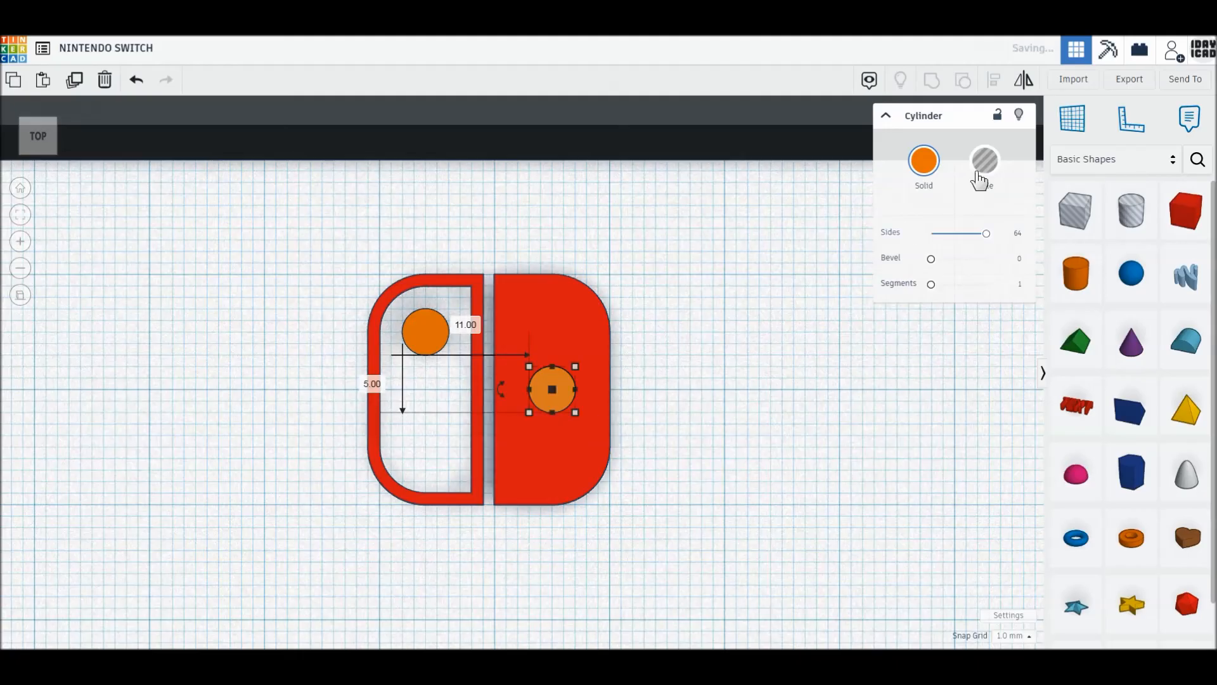
{"action": "left_click", "coordinate": [965, 186]}
{"action": "left_click_drag", "start_coordinate": [285, 241], "coordinate": [683, 543]}
{"action": "left_click", "coordinate": [686, 518]}
{"action": "left_click_drag", "start_coordinate": [553, 404], "coordinate": [552, 407]}
Step: Group both halves and the two small cylinders into one logo, and colour it white
{"action": "left_click_drag", "start_coordinate": [307, 266], "coordinate": [689, 528]}
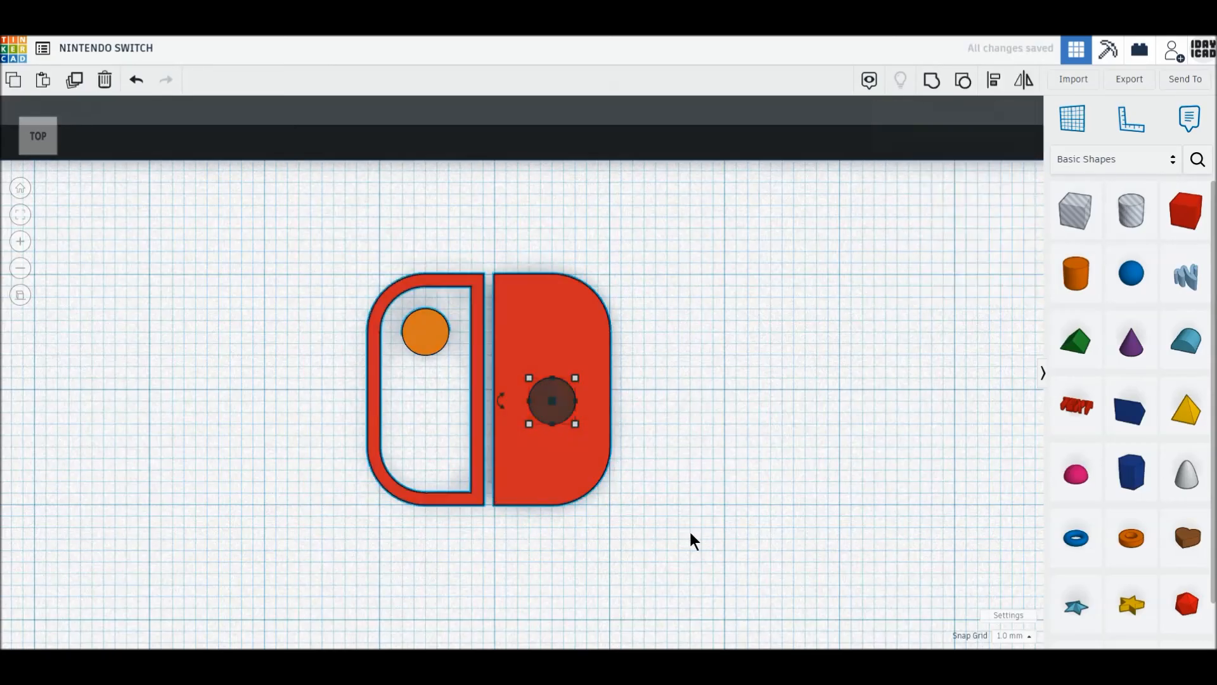
{"action": "left_click", "coordinate": [931, 81]}
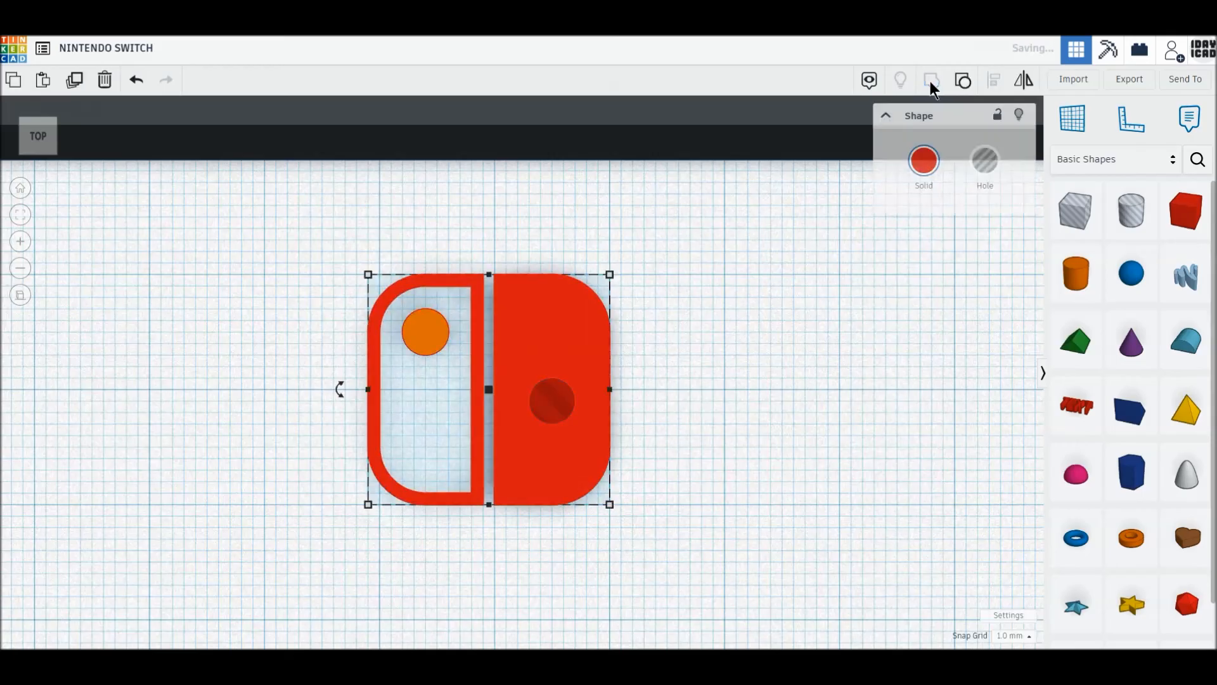
{"action": "left_click", "coordinate": [924, 164]}
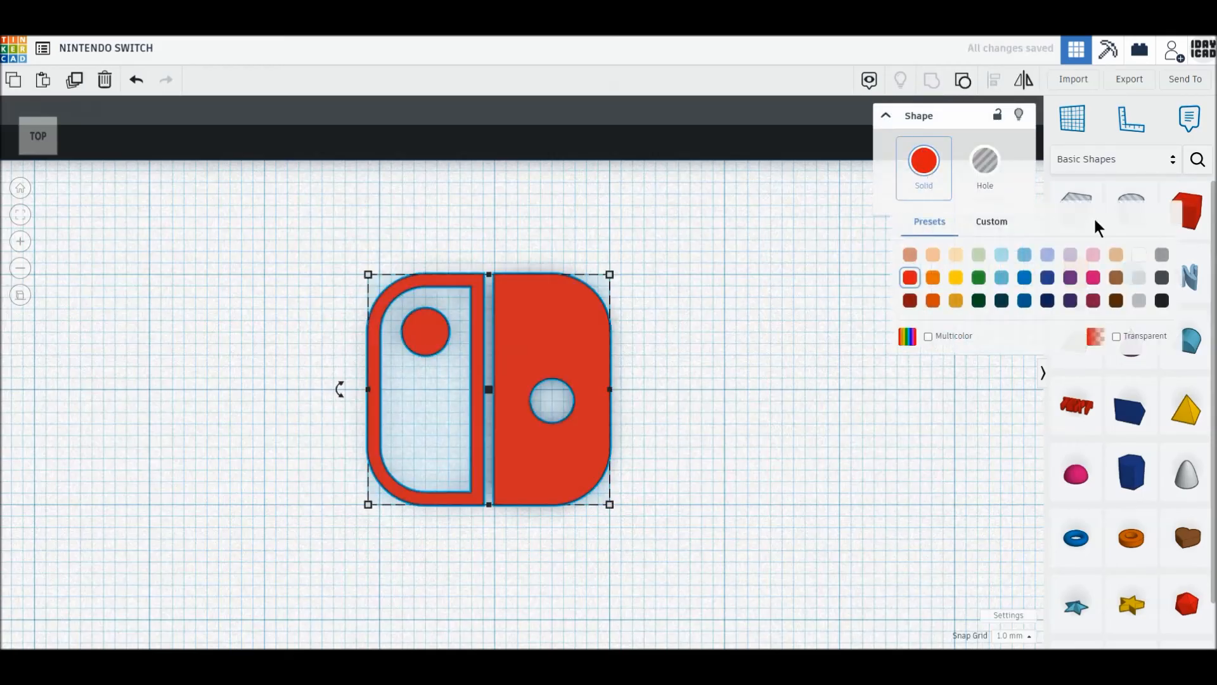
{"action": "left_click", "coordinate": [1138, 256]}
Step: Enlarge the logo to 22 by 22 mm and move it onto the console's screen
{"action": "left_click_drag", "start_coordinate": [610, 504], "coordinate": [623, 532]}
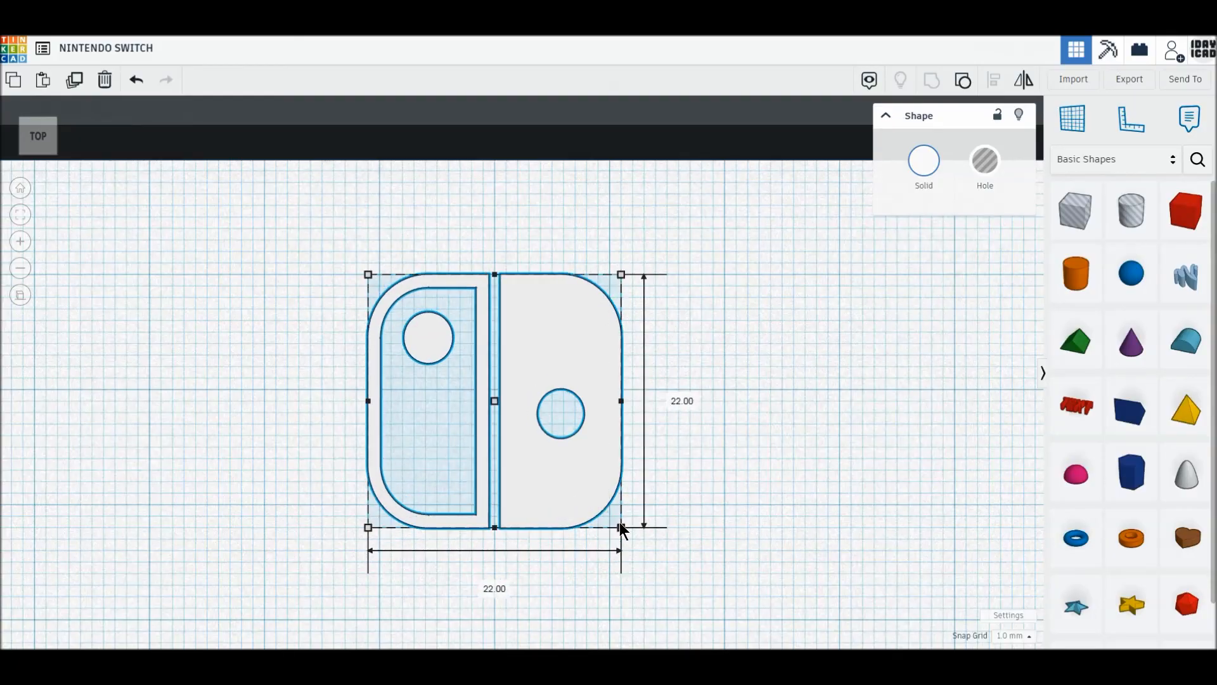
{"action": "scroll", "coordinate": [619, 522], "scroll_direction": "down", "scroll_amount": 5}
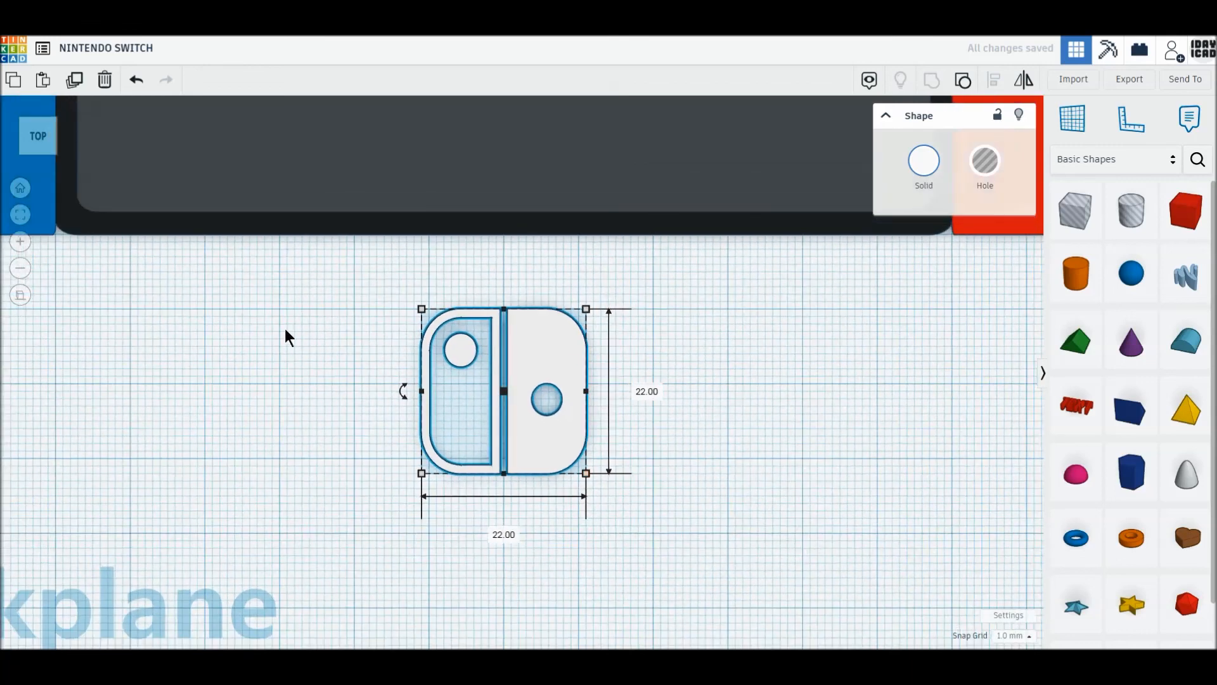
{"action": "left_click_drag", "start_coordinate": [31, 132], "coordinate": [33, 132]}
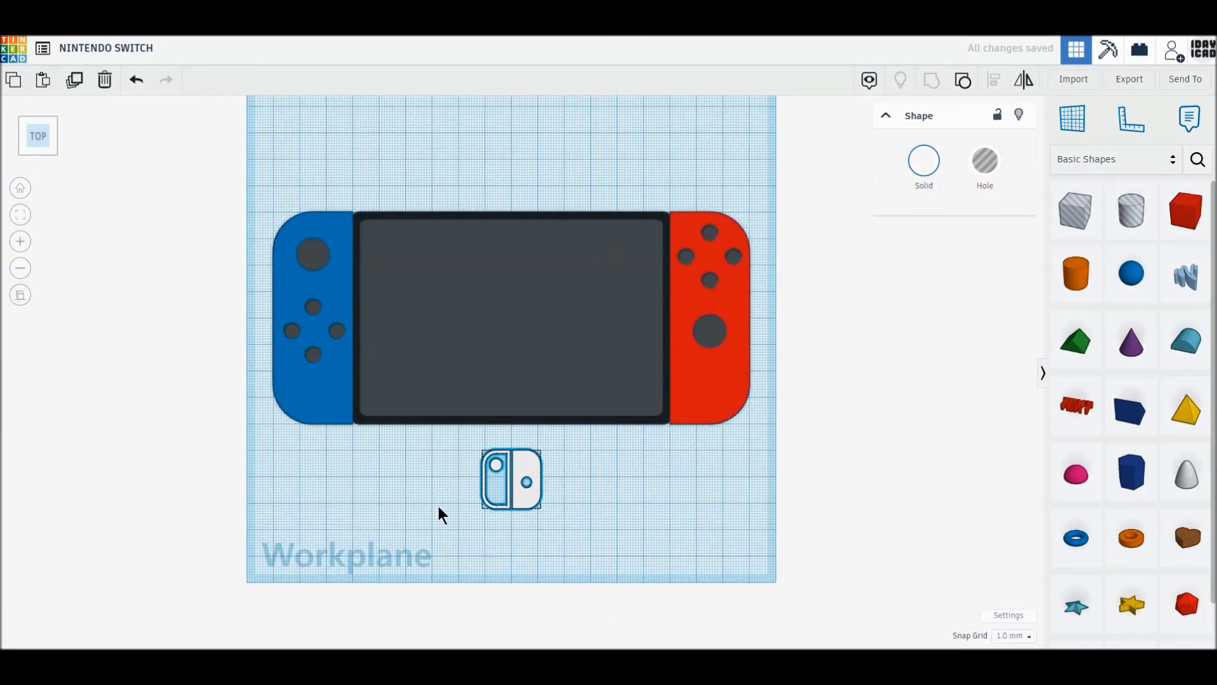
{"action": "left_click_drag", "start_coordinate": [516, 462], "coordinate": [520, 324]}
Step: Align the logo to the centre of the console body and screen in both width and depth
{"action": "left_click_drag", "start_coordinate": [407, 157], "coordinate": [600, 460]}
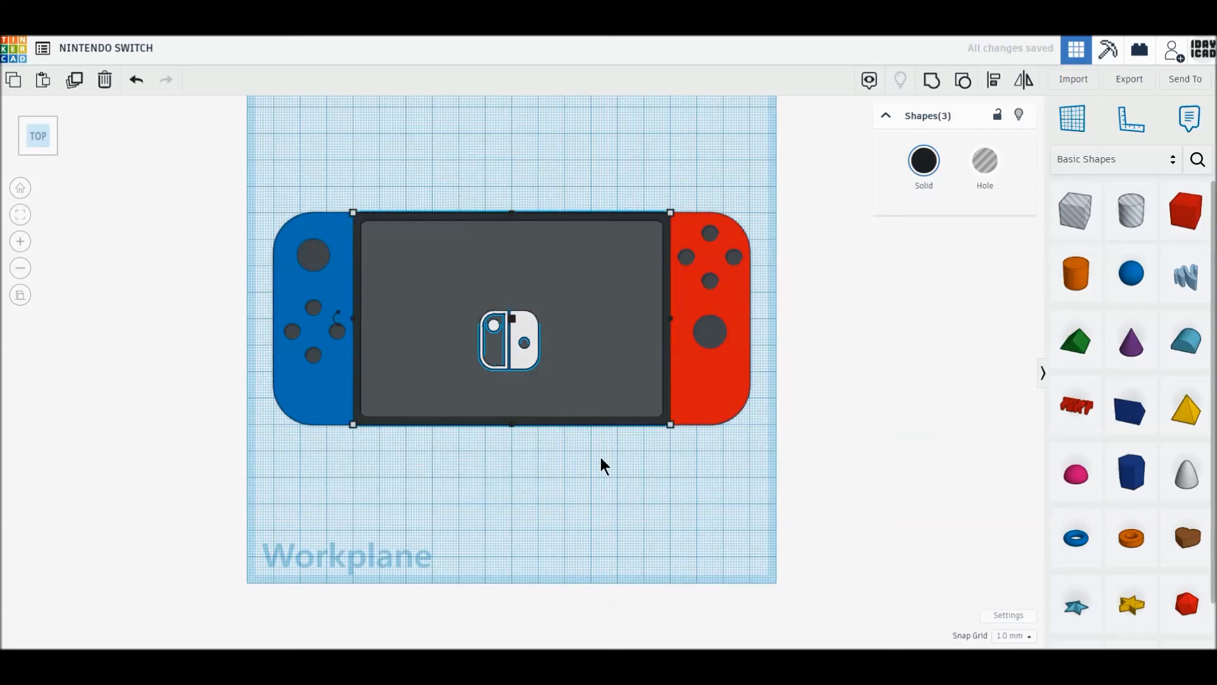
{"action": "left_click", "coordinate": [995, 89]}
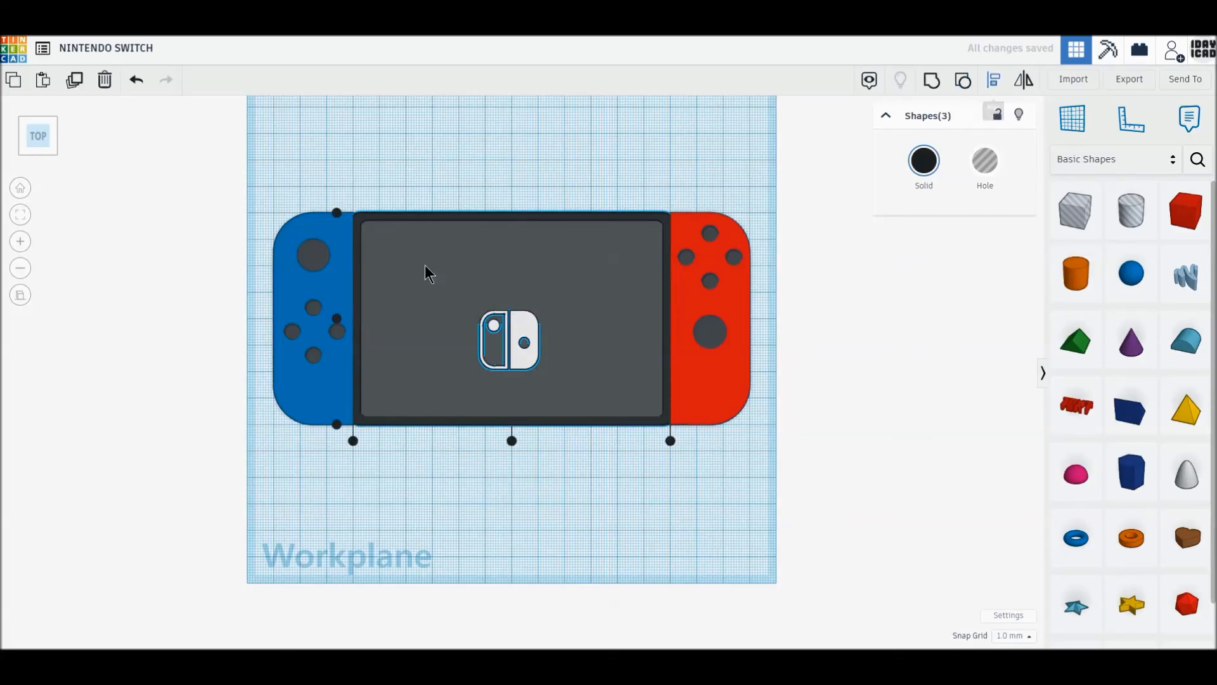
{"action": "left_click", "coordinate": [337, 319]}
{"action": "left_click", "coordinate": [511, 440]}
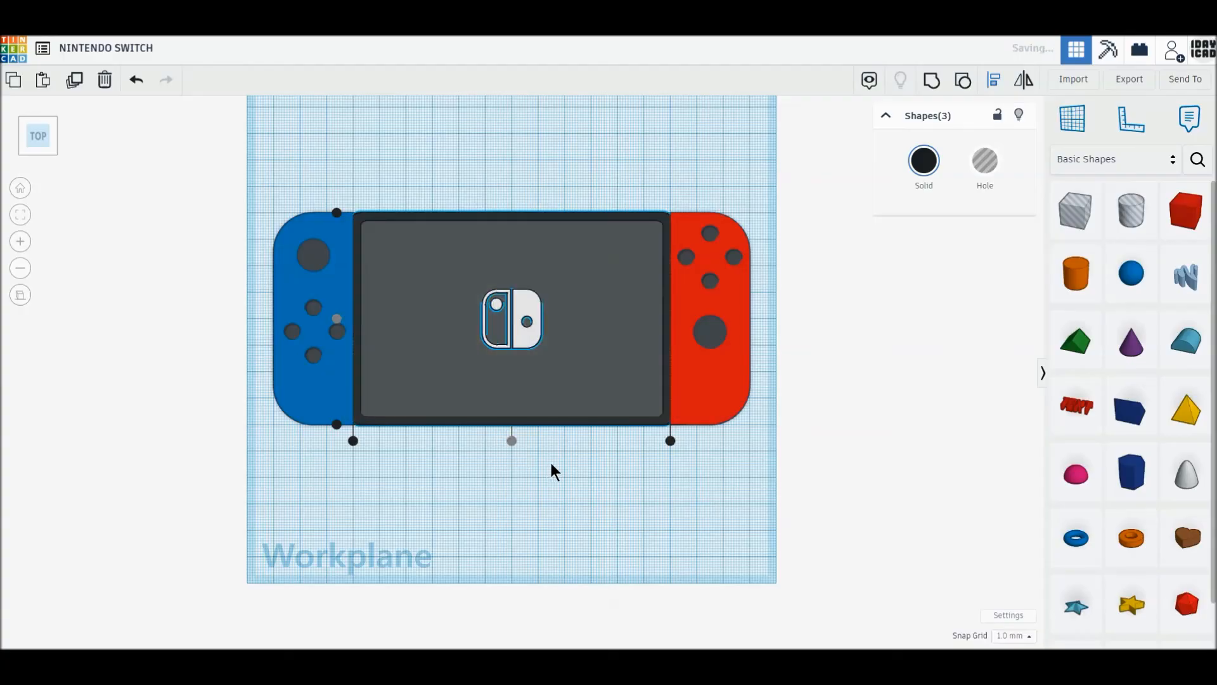
{"action": "left_click", "coordinate": [549, 460]}
Step: Reduce the logo's height to 10.6 mm and adjust it to 10.7 mm
{"action": "left_click", "coordinate": [39, 152]}
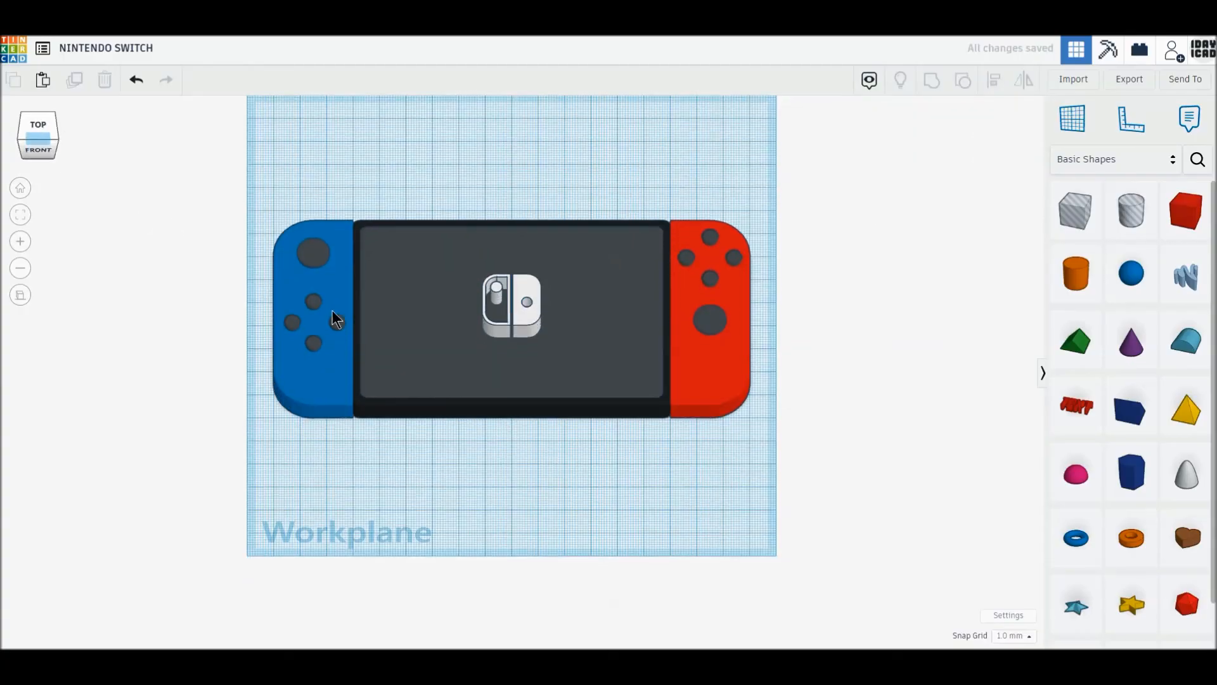
{"action": "scroll", "coordinate": [396, 340], "scroll_direction": "up", "scroll_amount": 5}
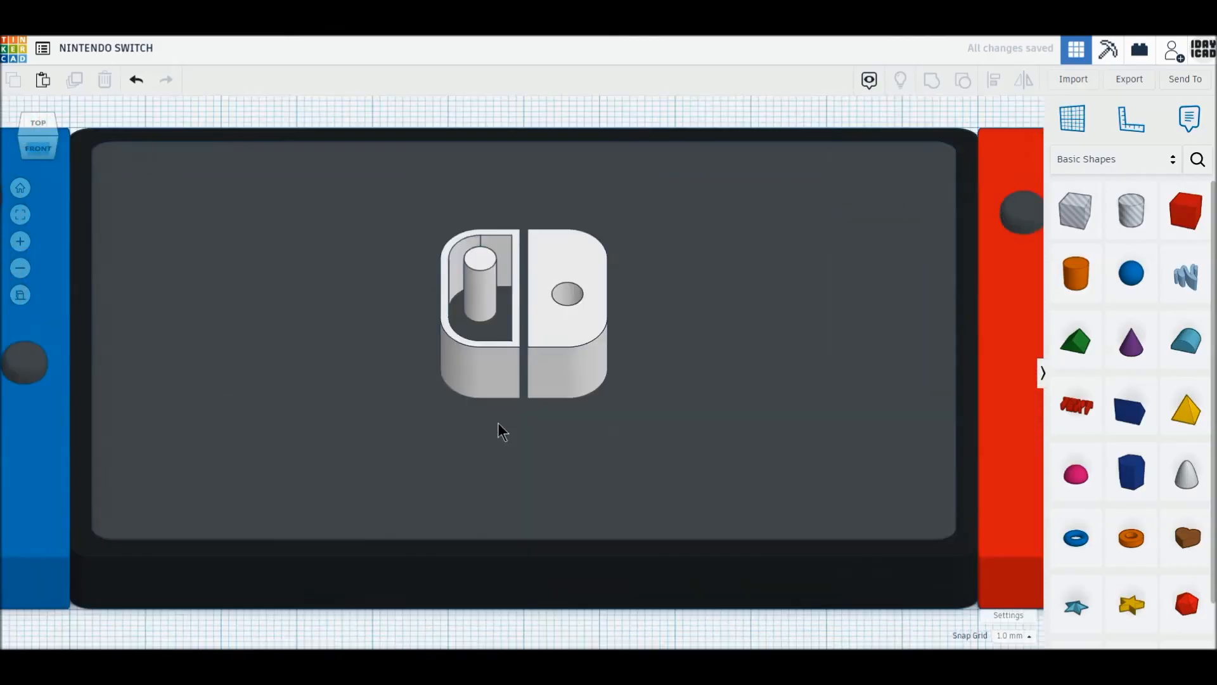
{"action": "left_click", "coordinate": [568, 395]}
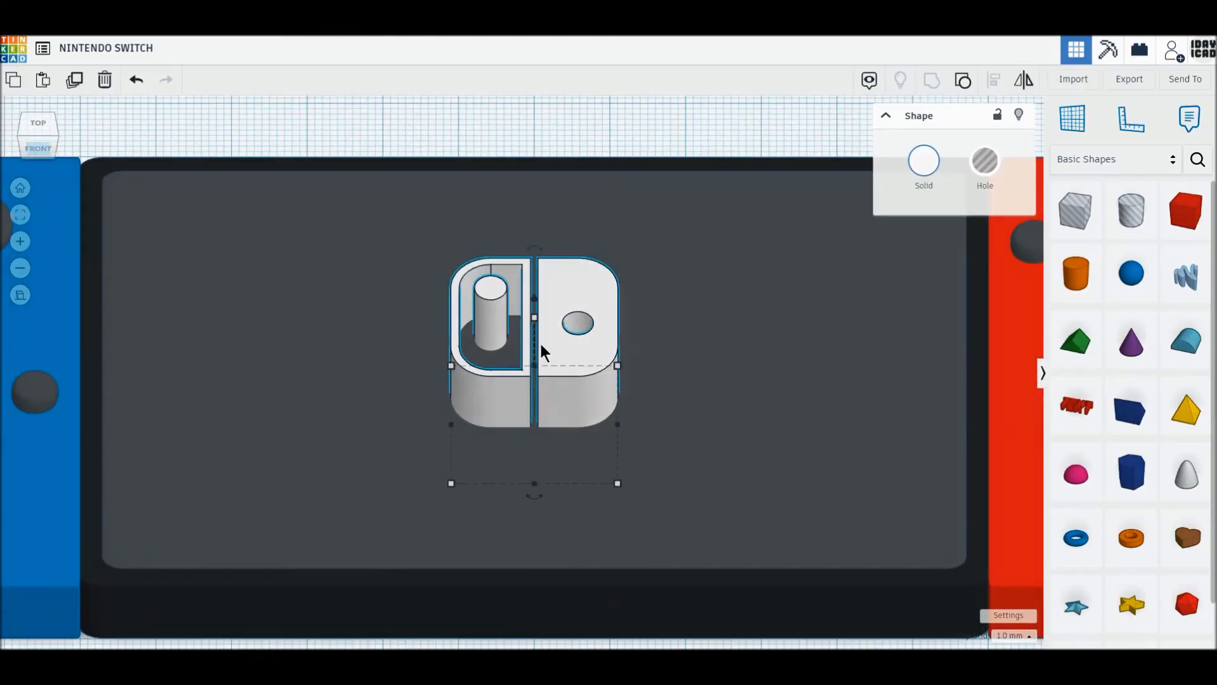
{"action": "left_click_drag", "start_coordinate": [532, 318], "coordinate": [535, 368]}
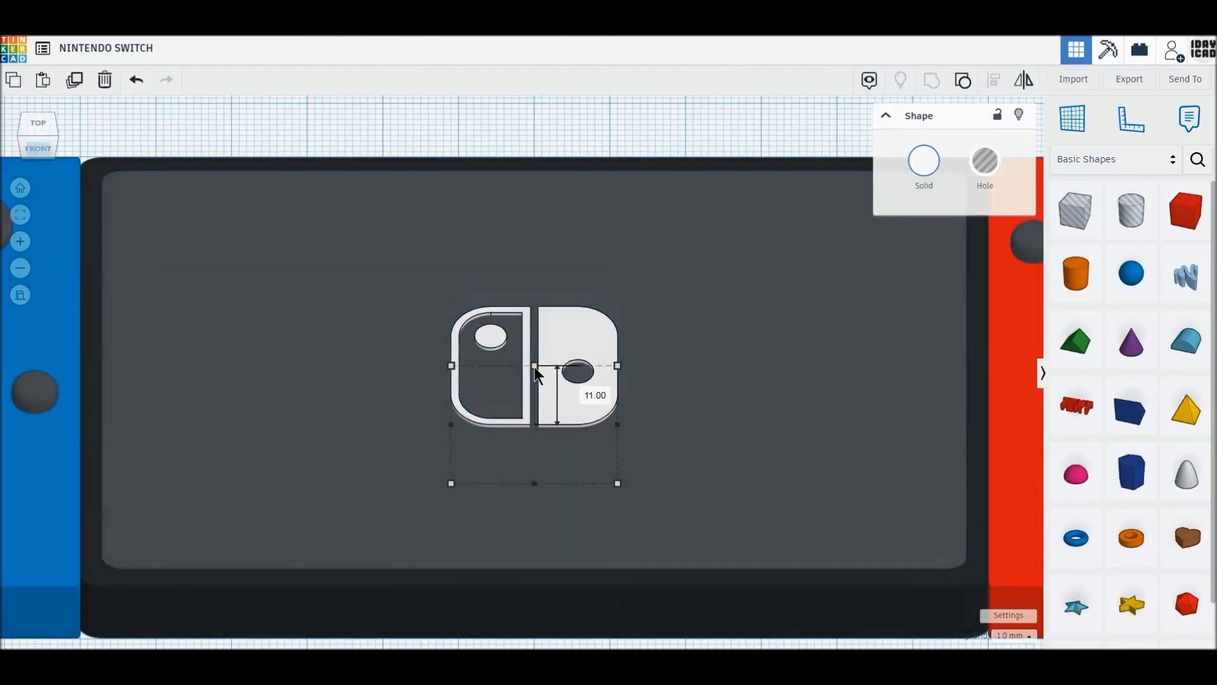
{"action": "left_click", "coordinate": [593, 396]}
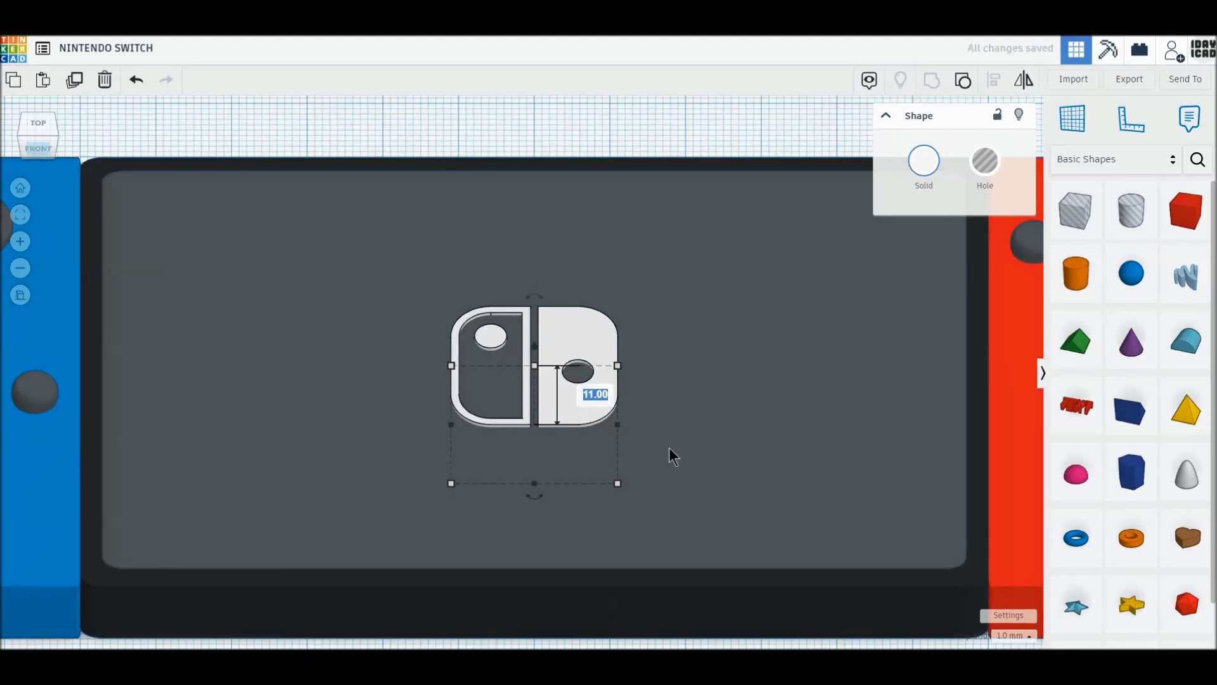
{"action": "type", "text": "10.6"}
{"action": "key", "text": "Return"}
{"action": "left_click", "coordinate": [596, 396]}
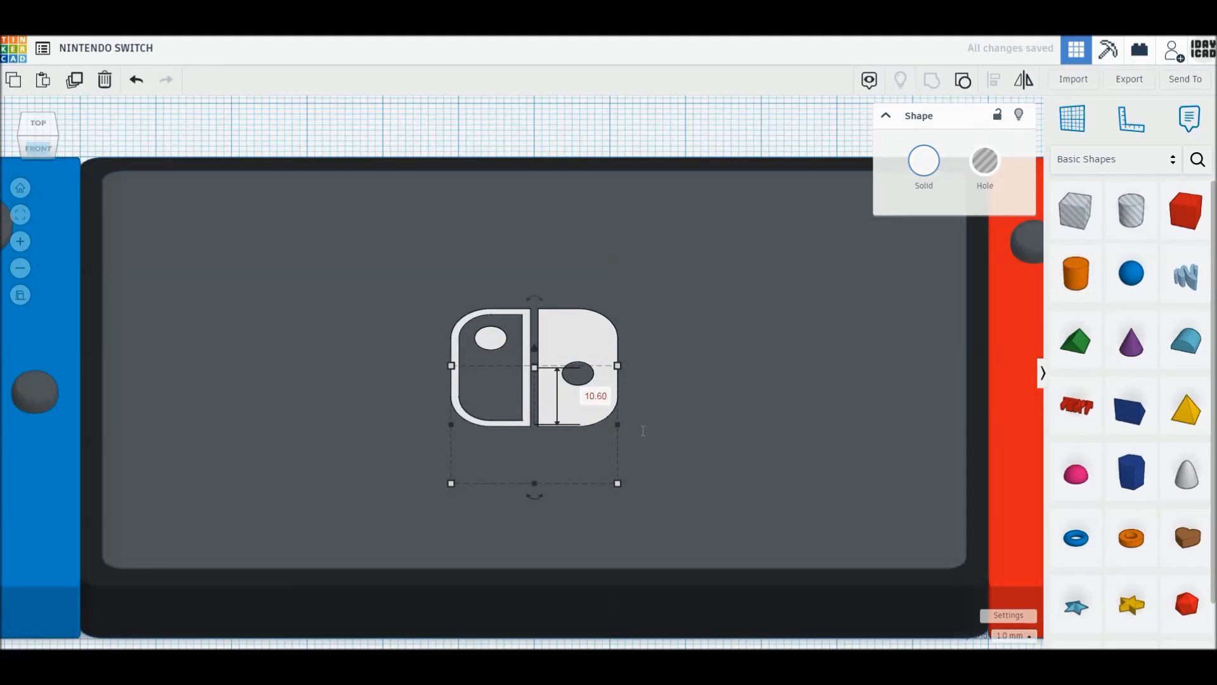
{"action": "type", "text": "10.7"}
{"action": "key", "text": "Return"}
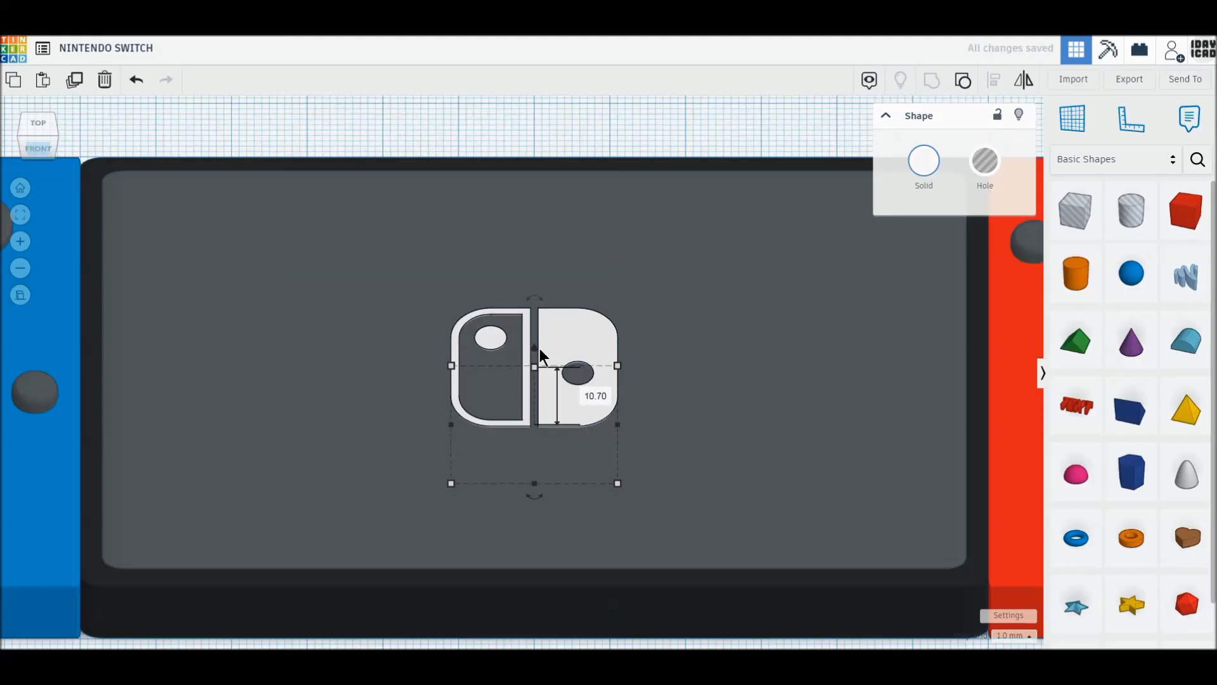
Step: Raise the logo slightly above the screen and set its height to 9.7 mm
{"action": "left_click_drag", "start_coordinate": [535, 345], "coordinate": [534, 341]}
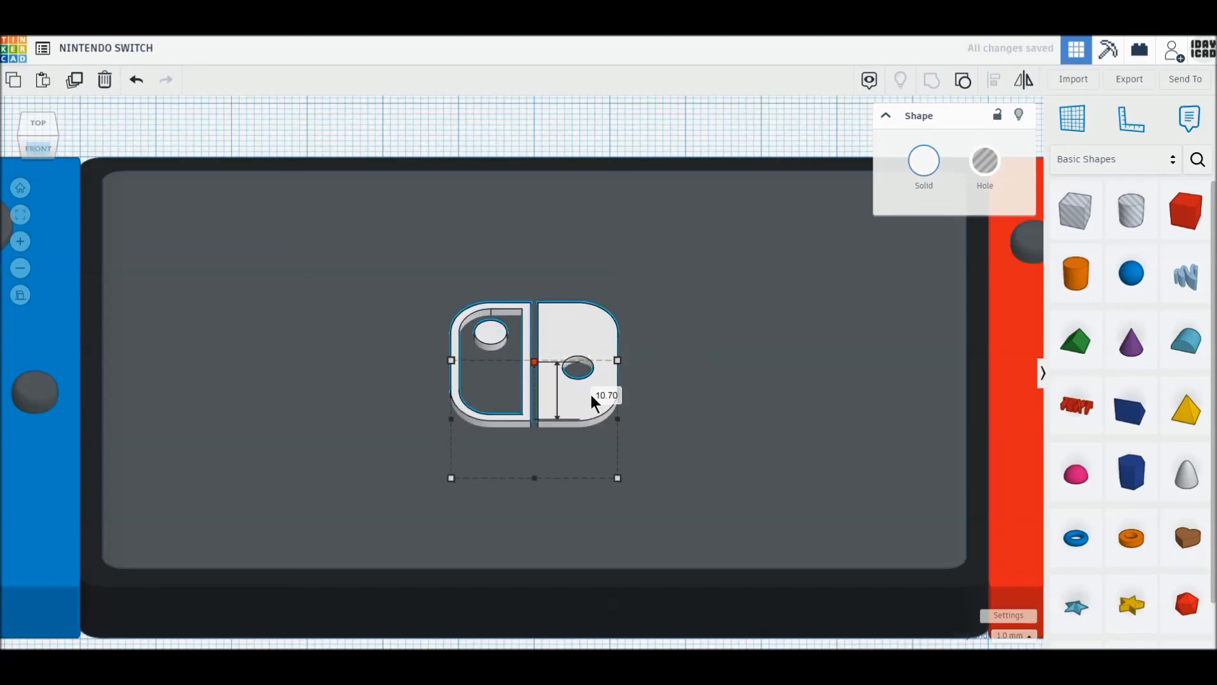
{"action": "key", "text": "Tab"}
{"action": "type", "text": "9.7"}
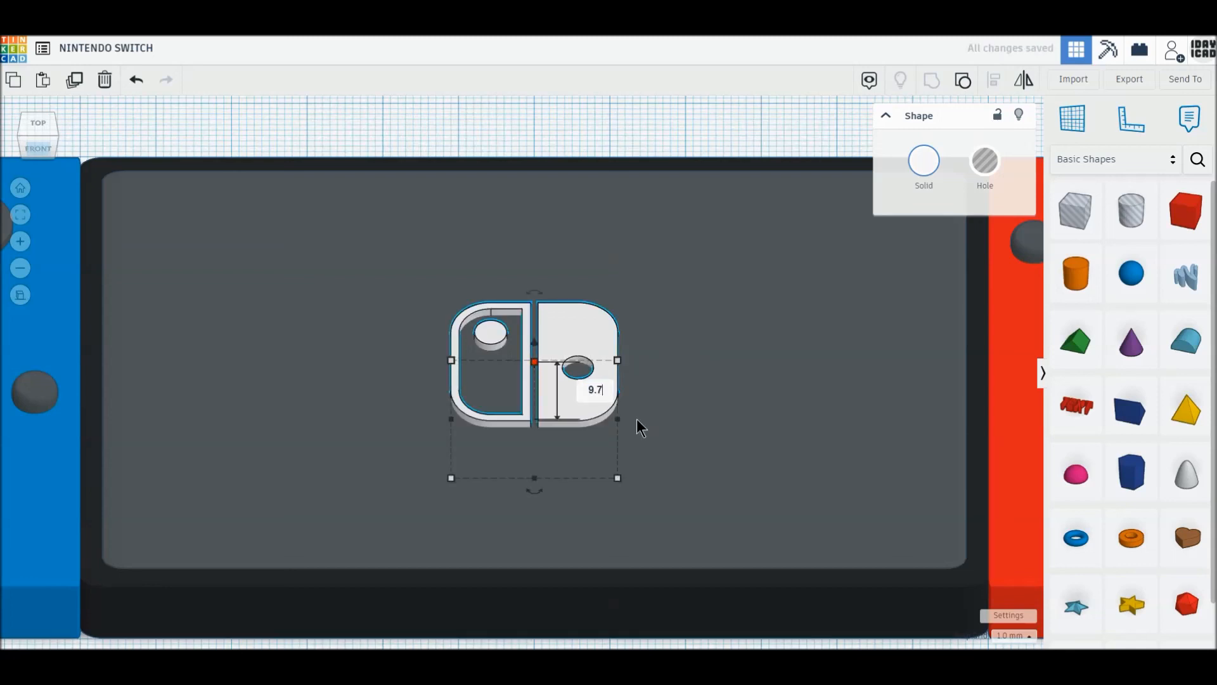
{"action": "key", "text": "Return"}
{"action": "scroll", "coordinate": [632, 420], "scroll_direction": "down", "scroll_amount": 4}
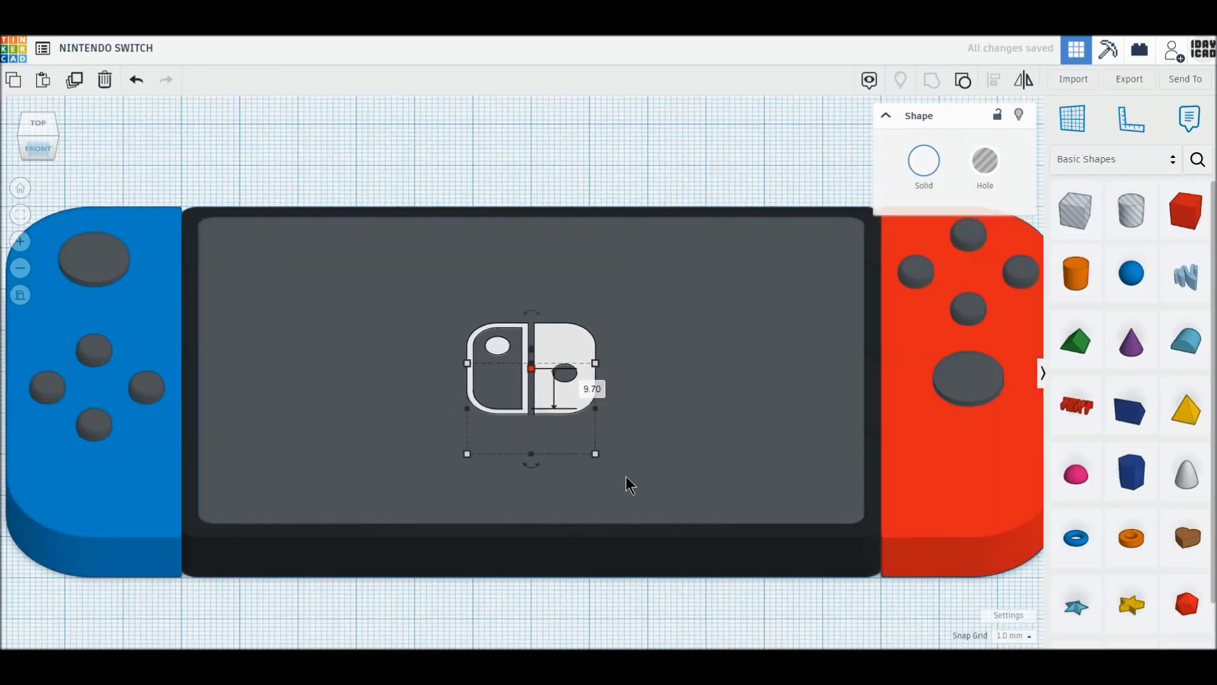
{"action": "scroll", "coordinate": [626, 477], "scroll_direction": "down", "scroll_amount": 3}
{"action": "left_click", "coordinate": [520, 563]}
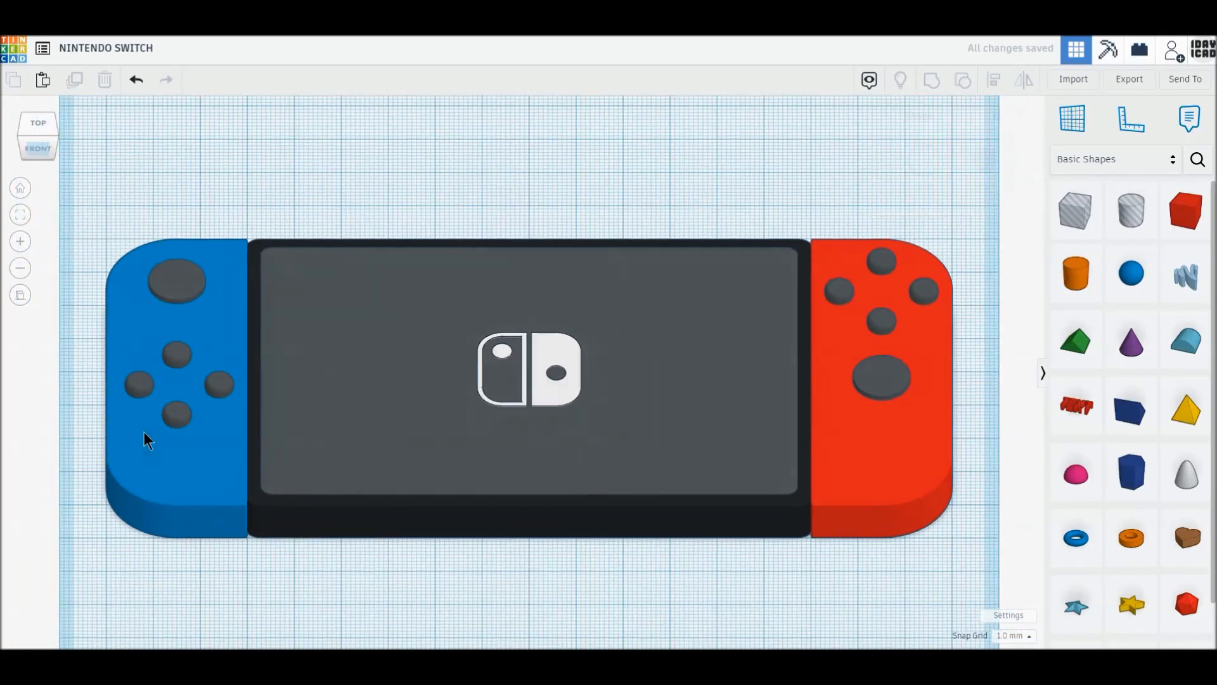
Step: Switch to perspective view and rotate all parts of the console together so that it stands upright facing the front
{"action": "left_click", "coordinate": [21, 297]}
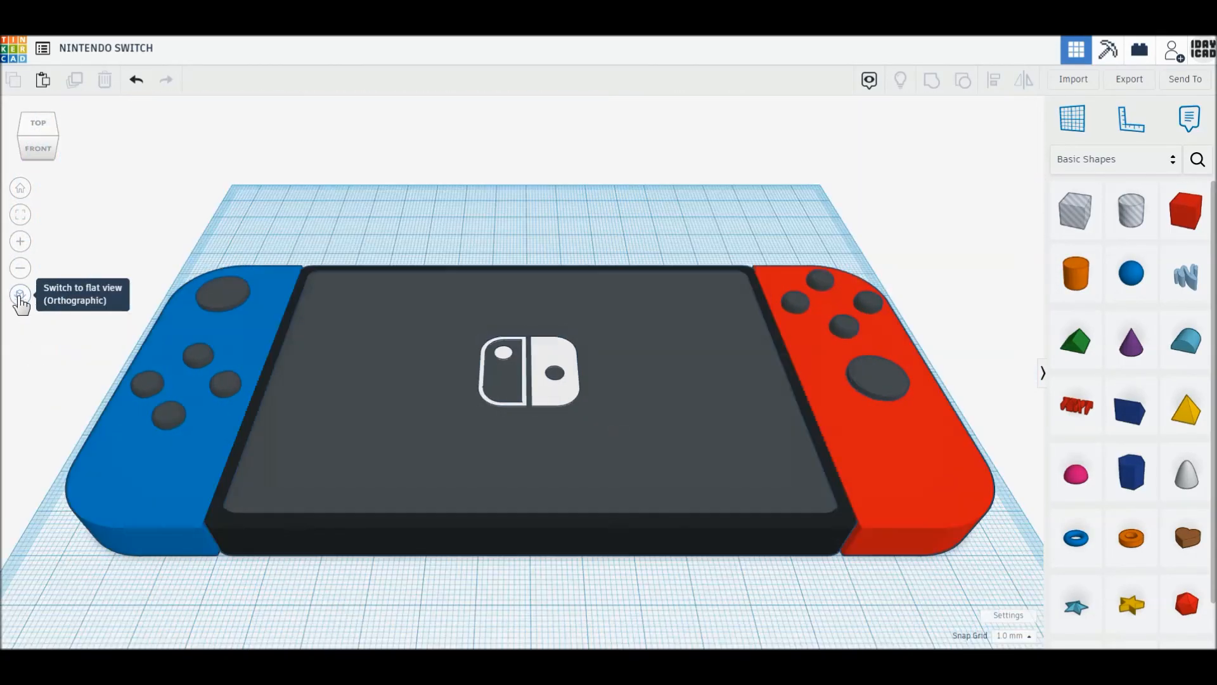
{"action": "left_click", "coordinate": [21, 190]}
{"action": "left_click_drag", "start_coordinate": [155, 188], "coordinate": [850, 507]}
{"action": "left_click_drag", "start_coordinate": [771, 333], "coordinate": [784, 362]}
Step: Set the upright console's elevation to 0 so it rests on the workplane
{"action": "left_click_drag", "start_coordinate": [521, 268], "coordinate": [521, 261]}
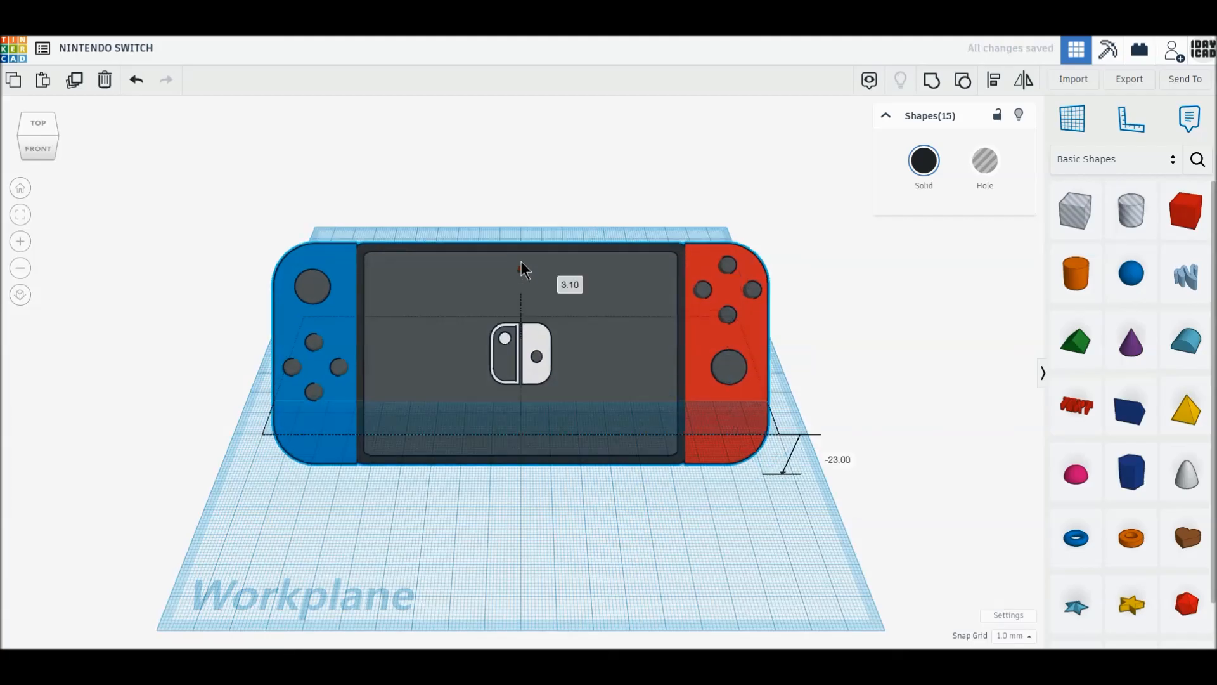
{"action": "type", "text": "0"}
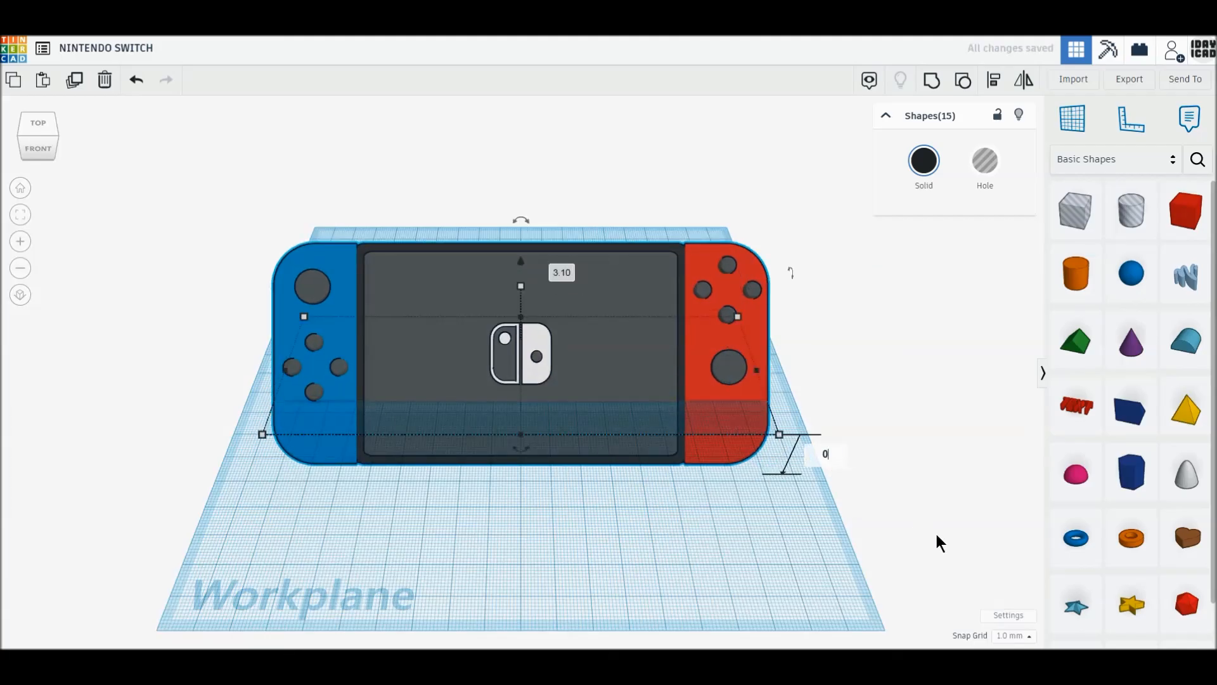
{"action": "key", "text": "Return"}
{"action": "left_click", "coordinate": [675, 531]}
{"action": "scroll", "coordinate": [496, 240], "scroll_direction": "up", "scroll_amount": 3}
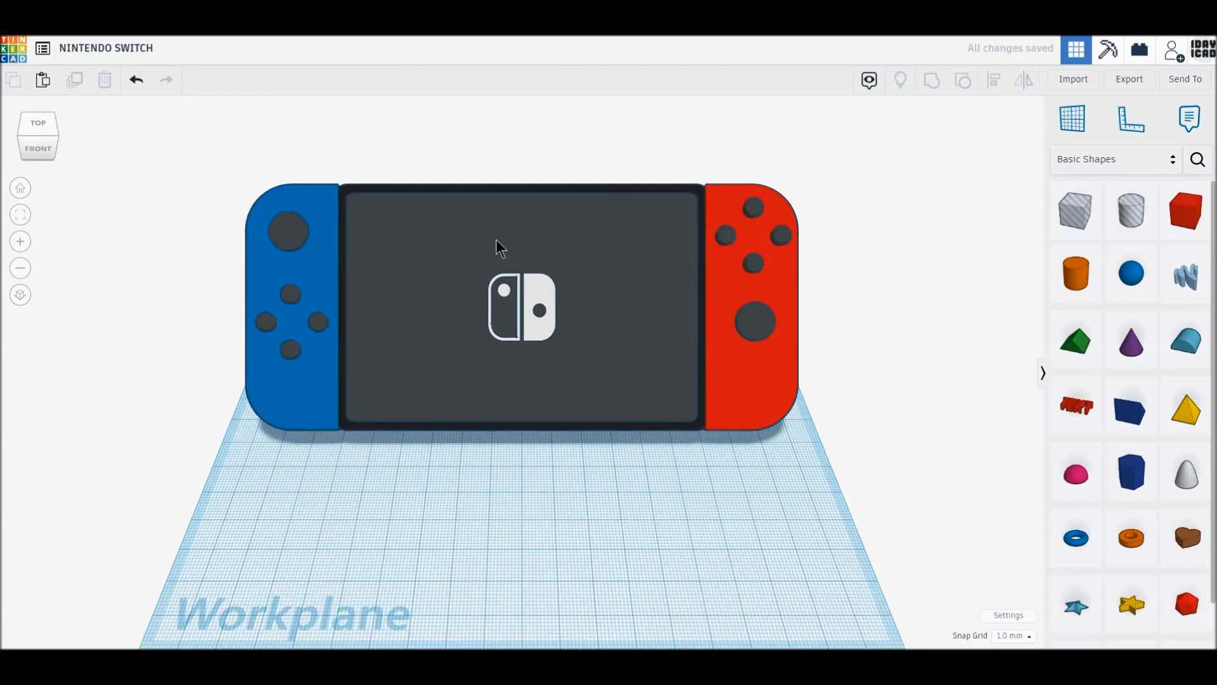
{"action": "scroll", "coordinate": [530, 229], "scroll_direction": "up", "scroll_amount": 1}
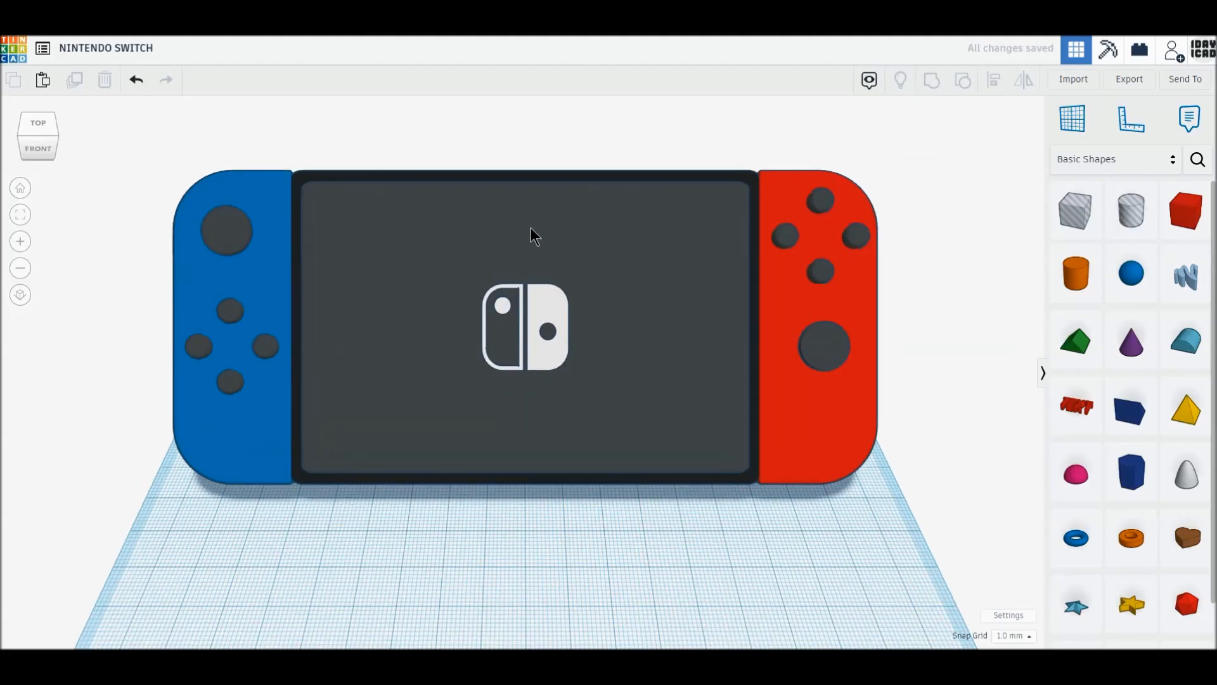
{"action": "scroll", "coordinate": [526, 228], "scroll_direction": "up", "scroll_amount": 2}
{"action": "middle_click_drag", "start_coordinate": [527, 235], "coordinate": [527, 248]}
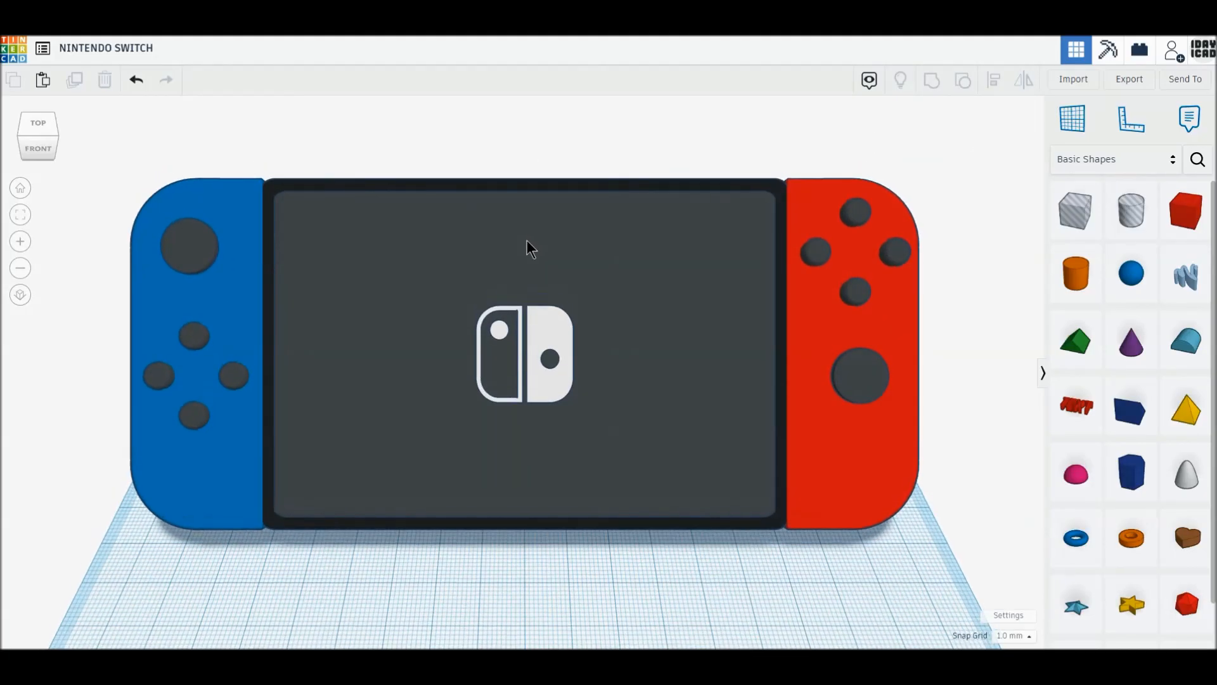